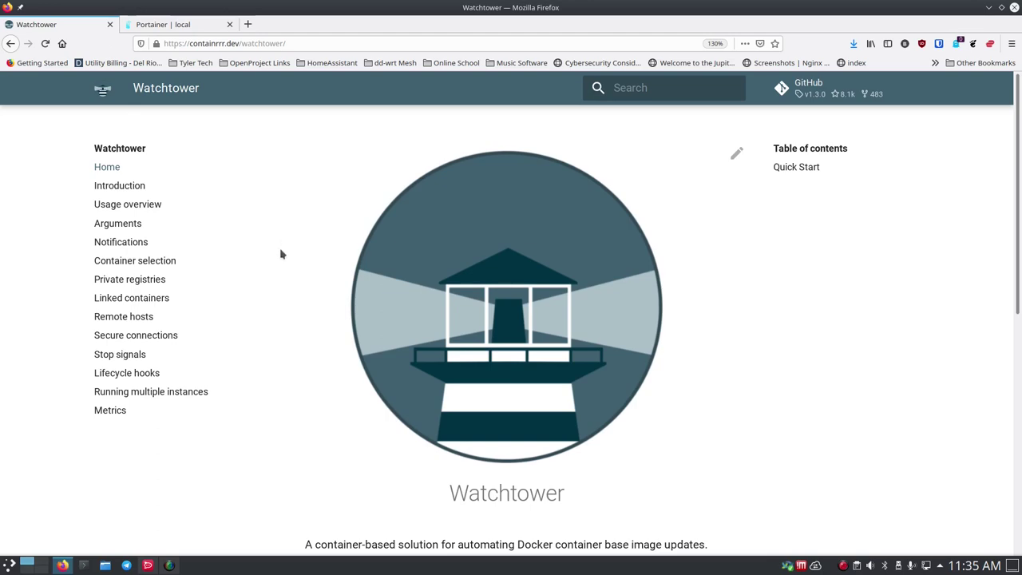
- Compare the docker-compose.yml and docker run Quick Start examples in the Watchtower docs
scroll(281, 256, down, 5)
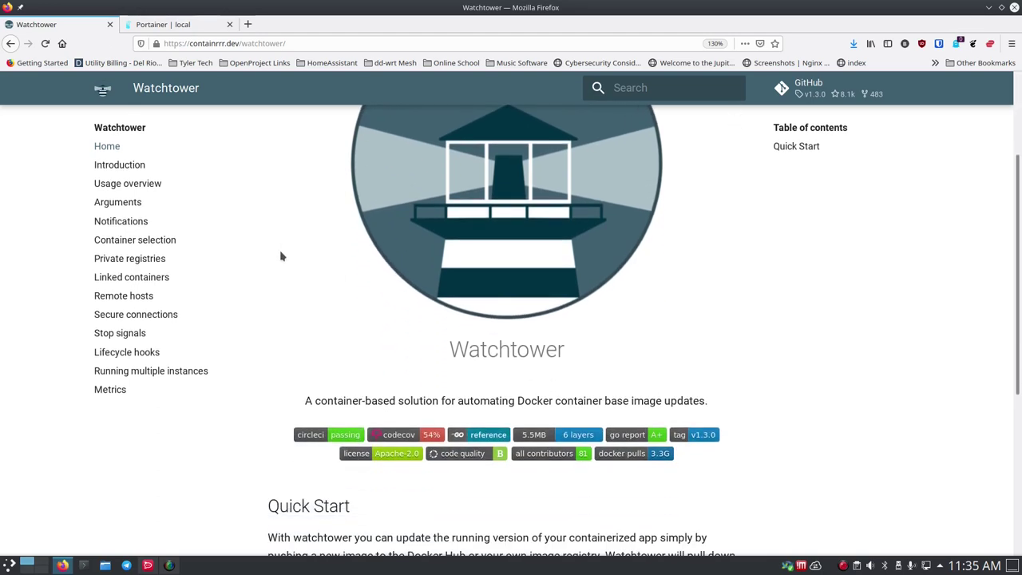
scroll(281, 256, down, 2)
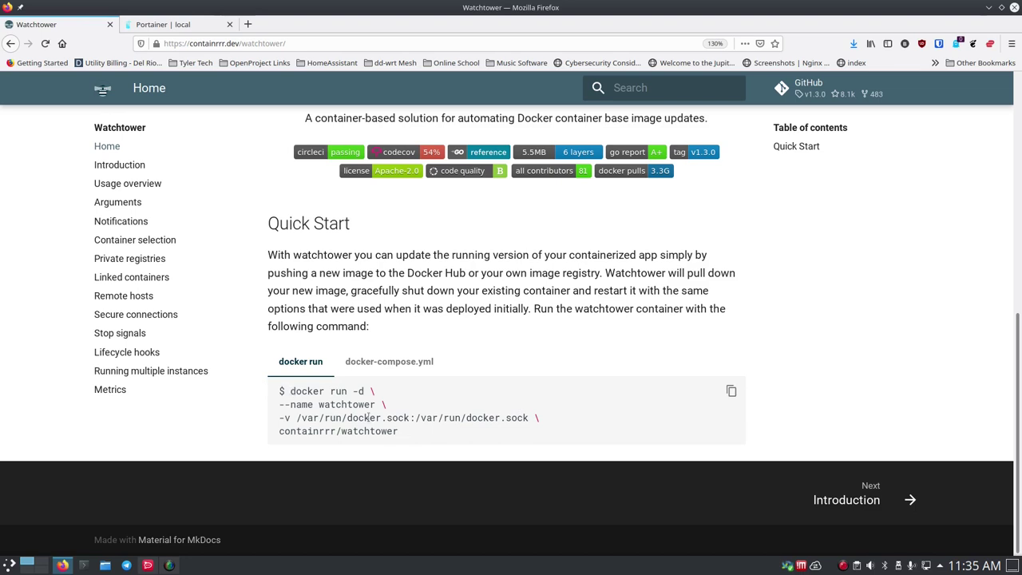
click(389, 363)
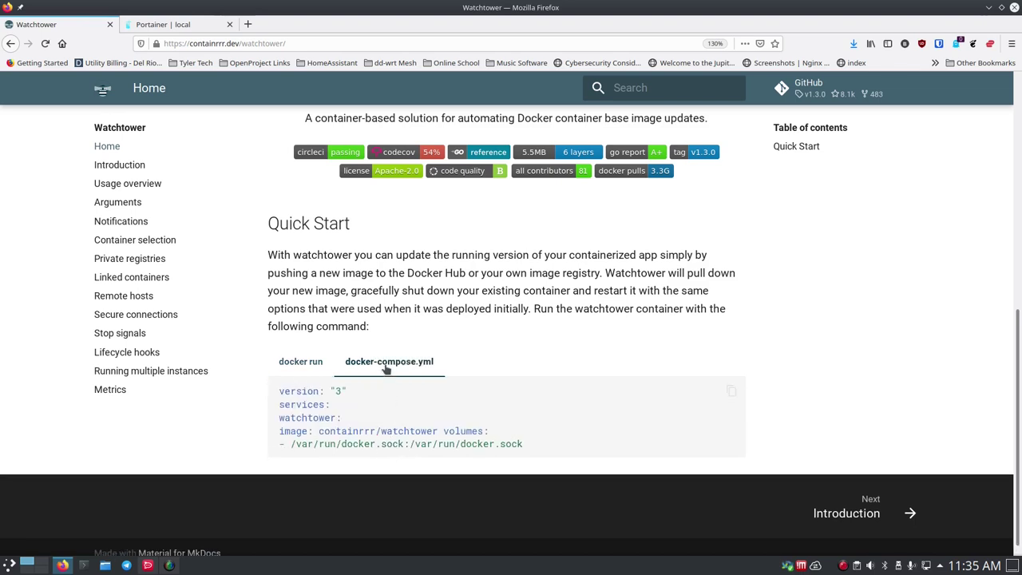
scroll(320, 415, down, 1)
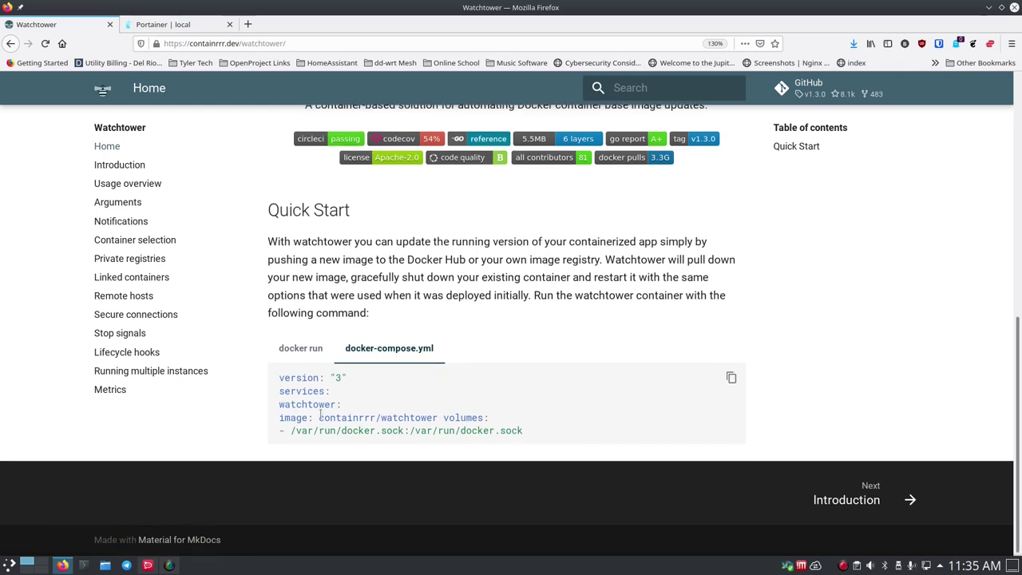
click(307, 351)
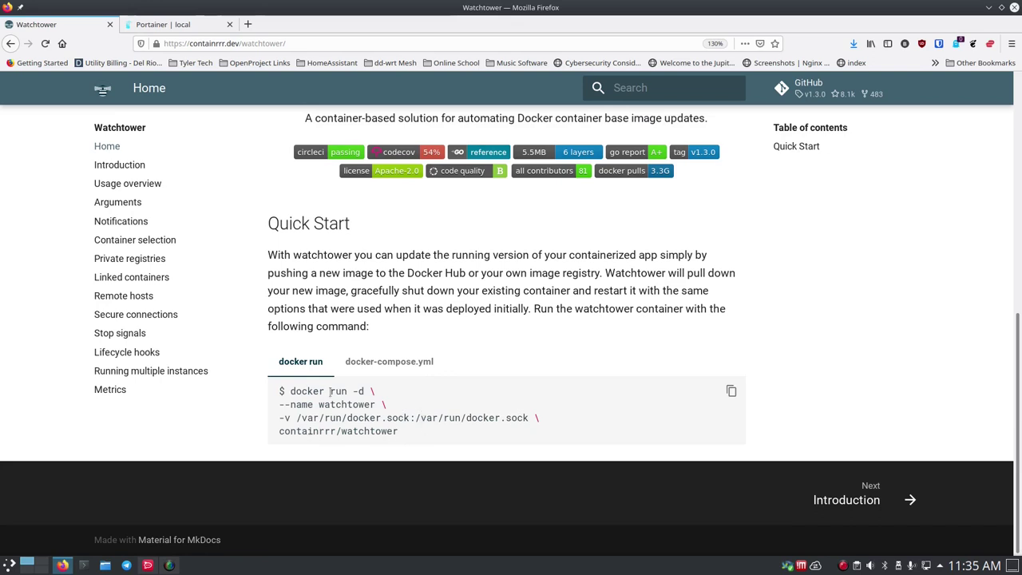
scroll(236, 344, up, 5)
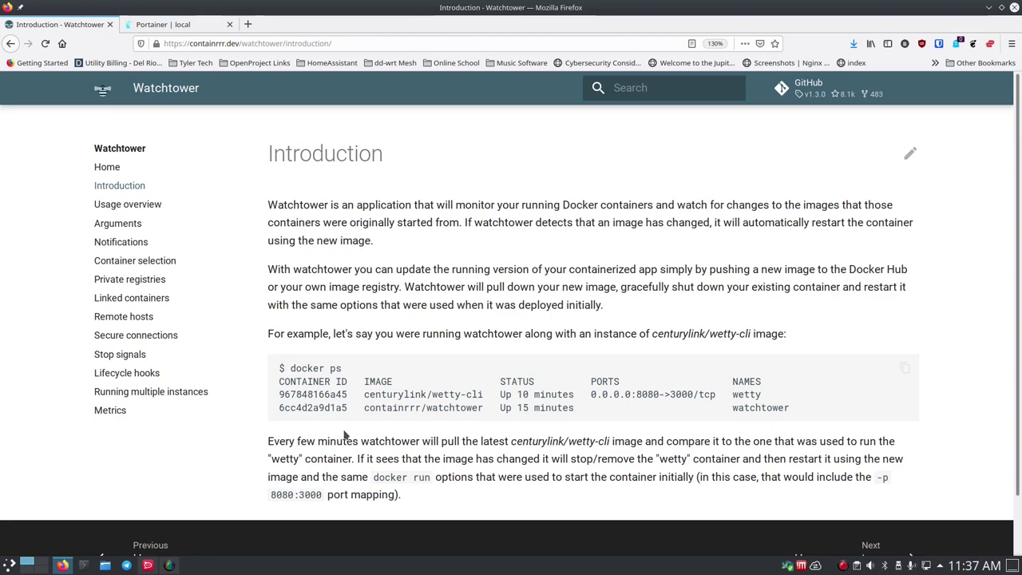
scroll(364, 423, down, 1)
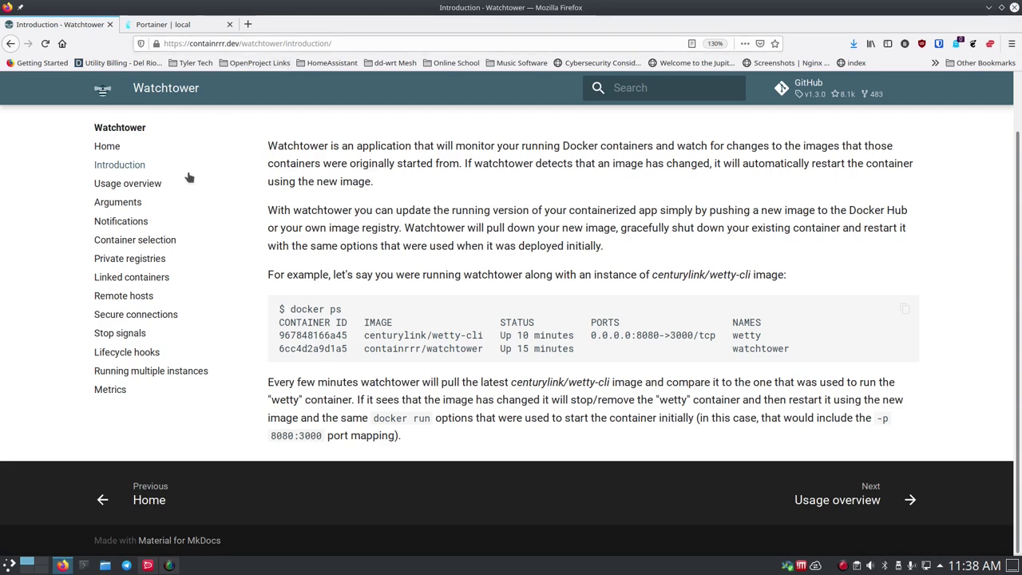
- Scroll through the Usage overview page's examples, then go on to the Notifications page
click(123, 192)
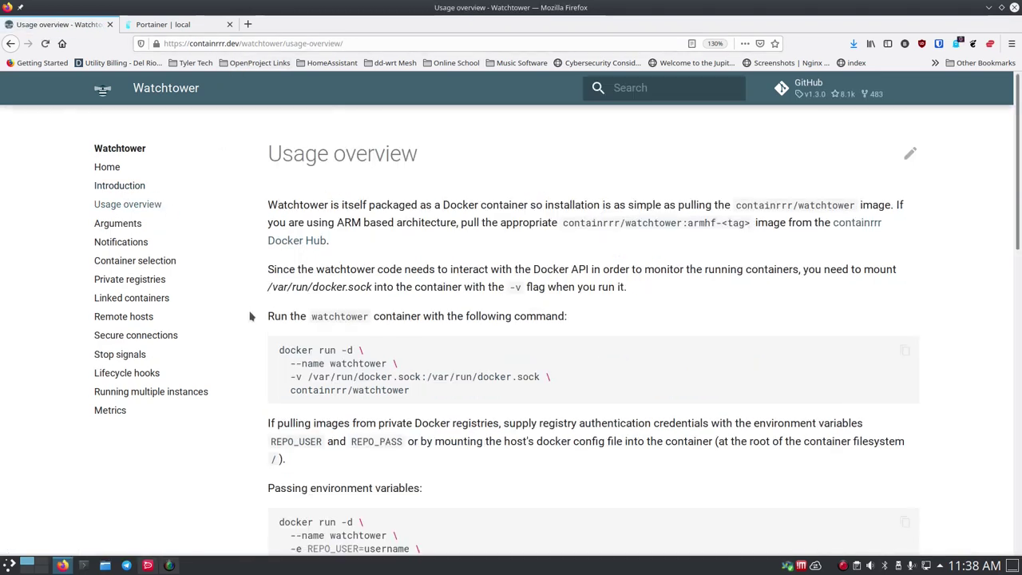
scroll(250, 315, down, 2)
scroll(249, 316, down, 1)
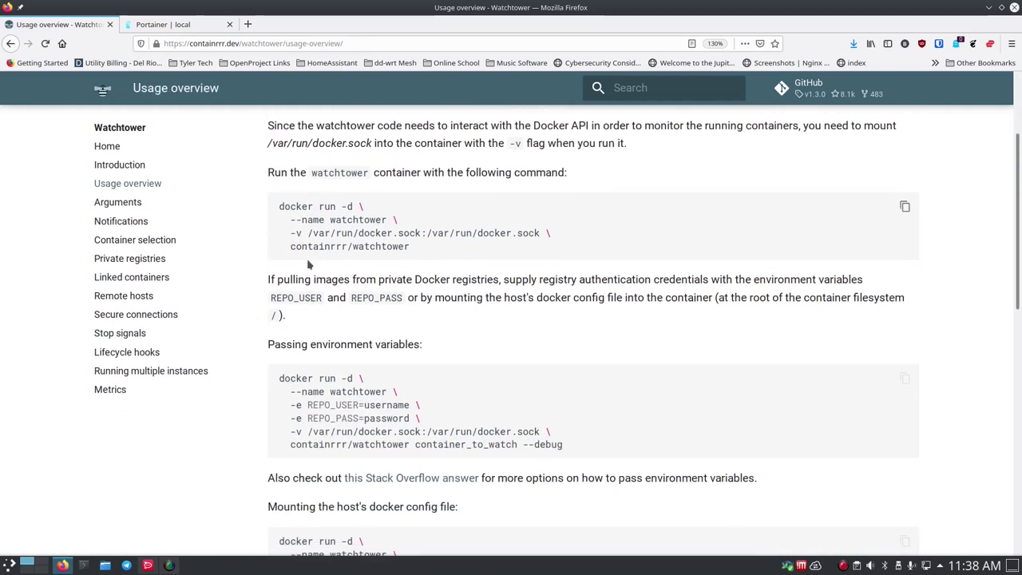
scroll(276, 369, down, 1)
scroll(275, 369, down, 1)
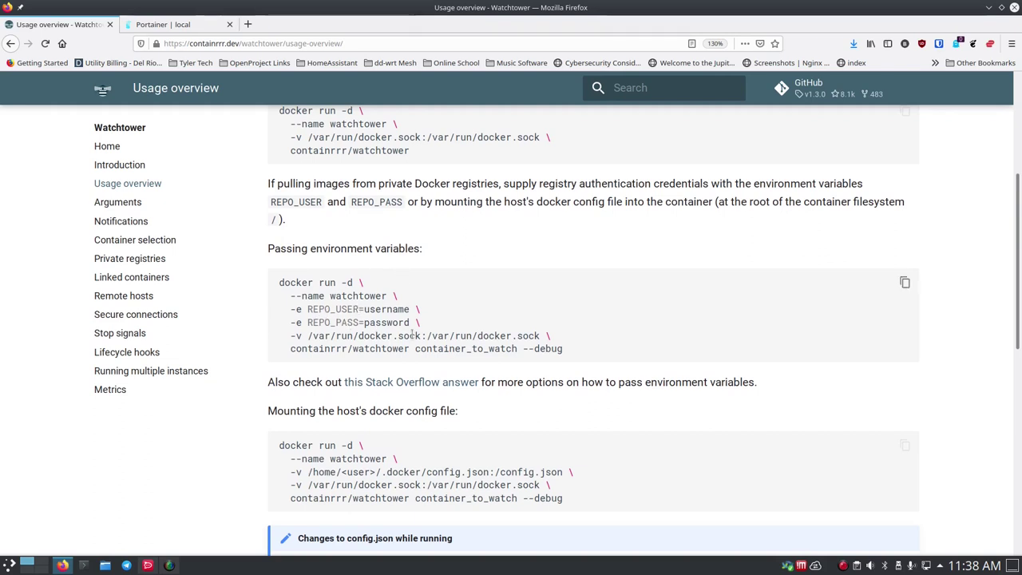
scroll(263, 355, down, 2)
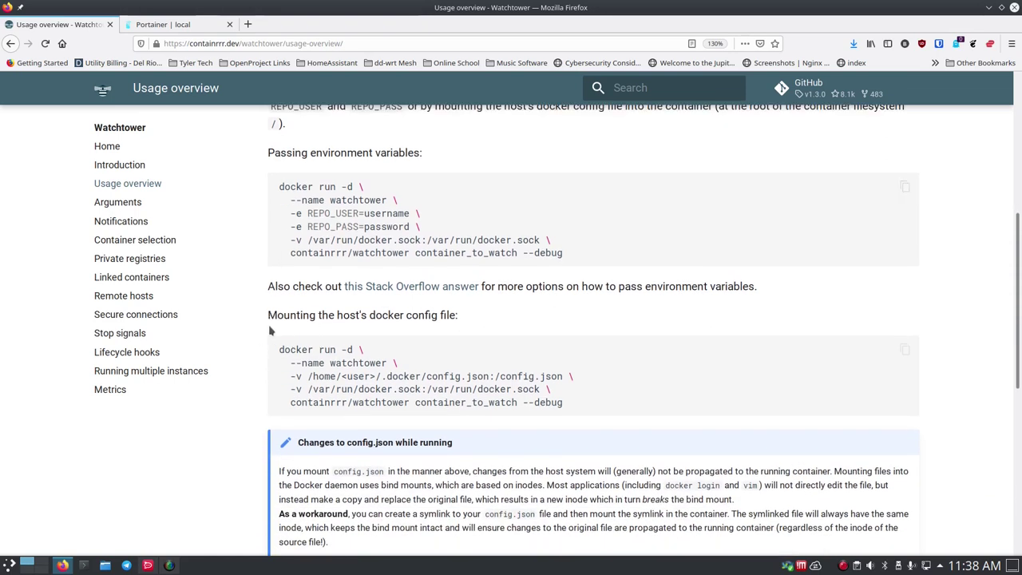
scroll(264, 327, down, 3)
scroll(263, 329, down, 5)
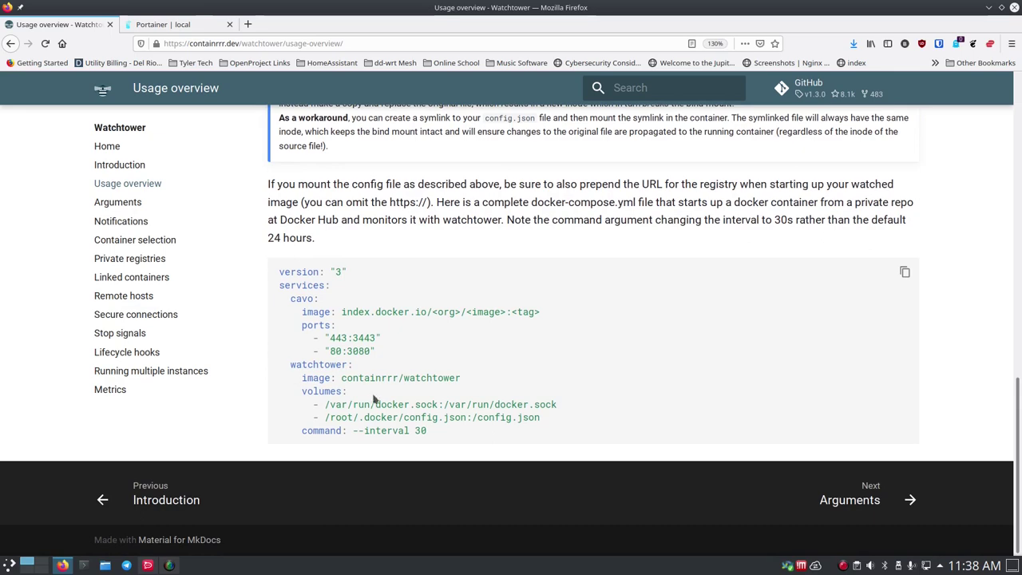
click(119, 223)
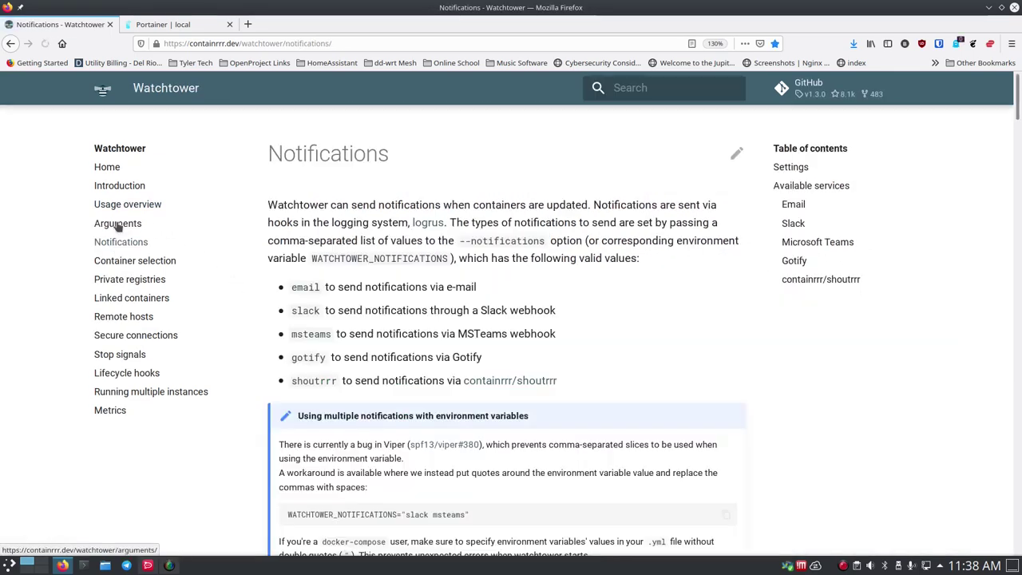
- Scroll down the Notifications page to the Email options and their docker run example
scroll(254, 280, down, 4)
scroll(258, 287, down, 10)
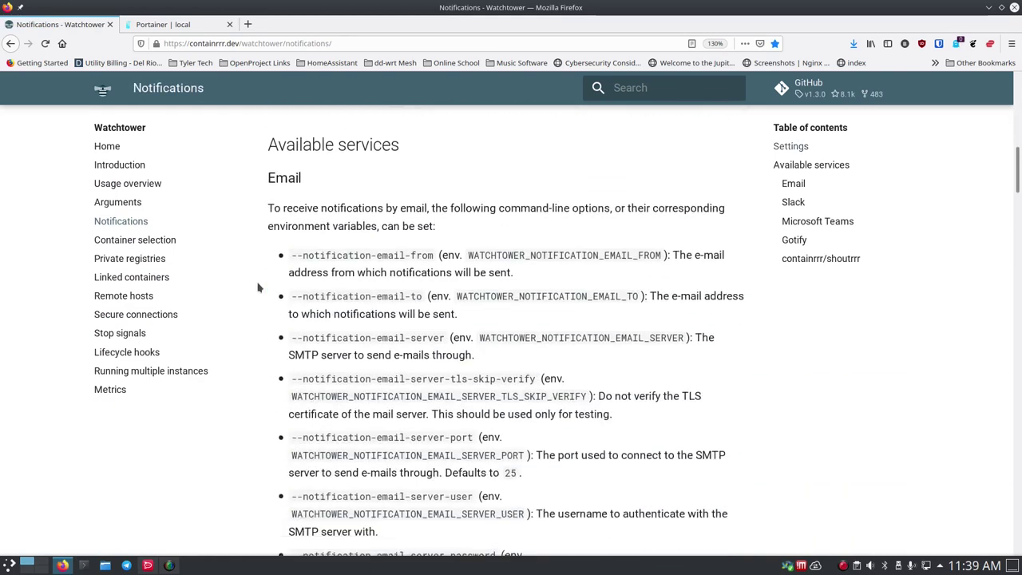
scroll(258, 288, down, 5)
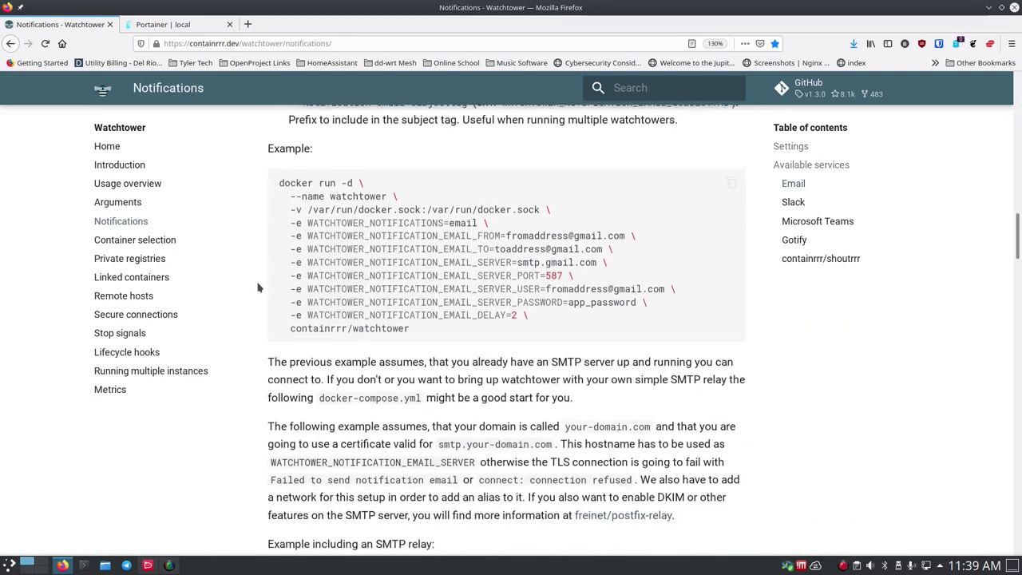
scroll(257, 288, down, 1)
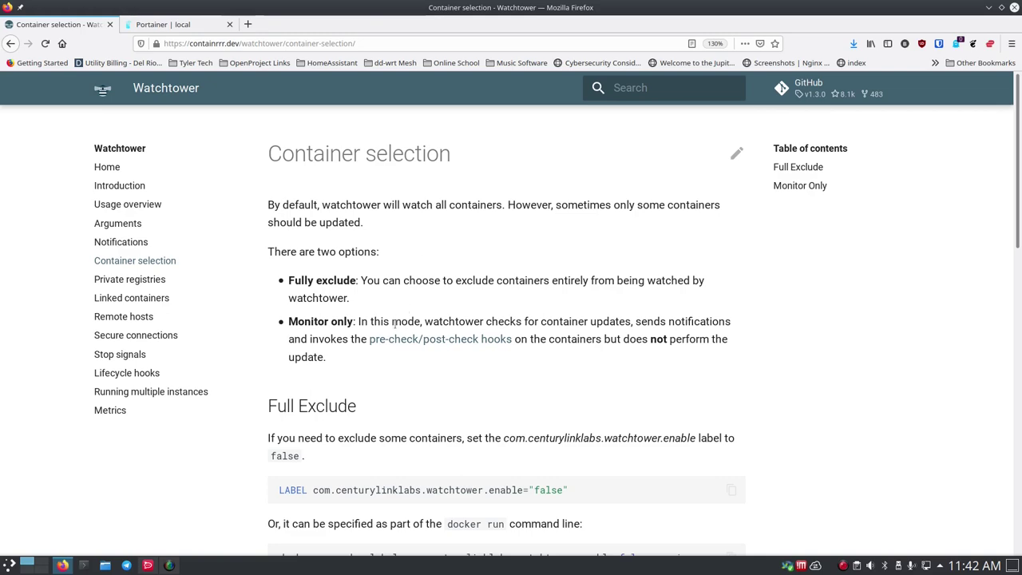
- Read the Monitor Only label section, open Remote hosts, then return to Portainer's Home
scroll(389, 323, down, 3)
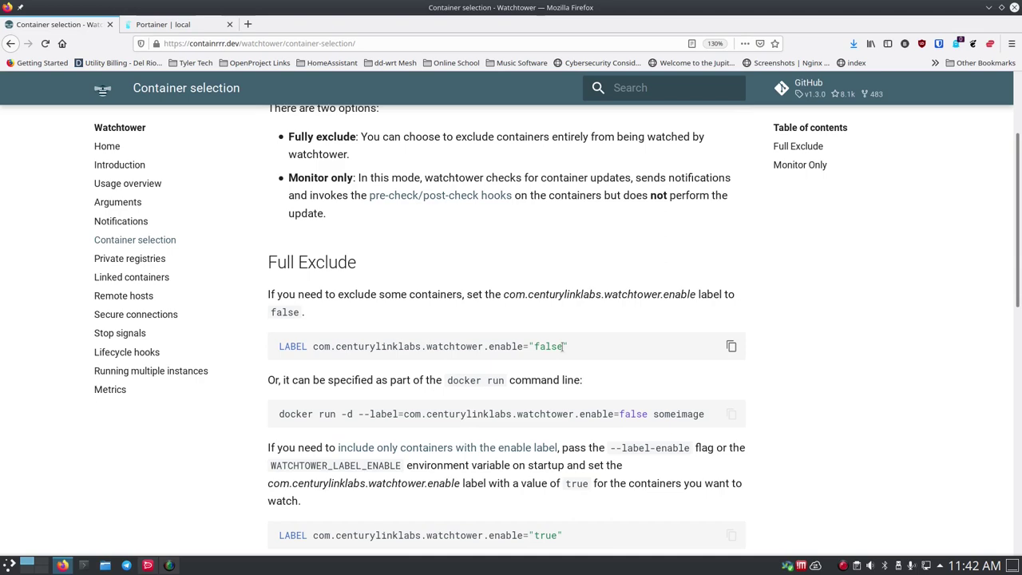
scroll(370, 312, down, 10)
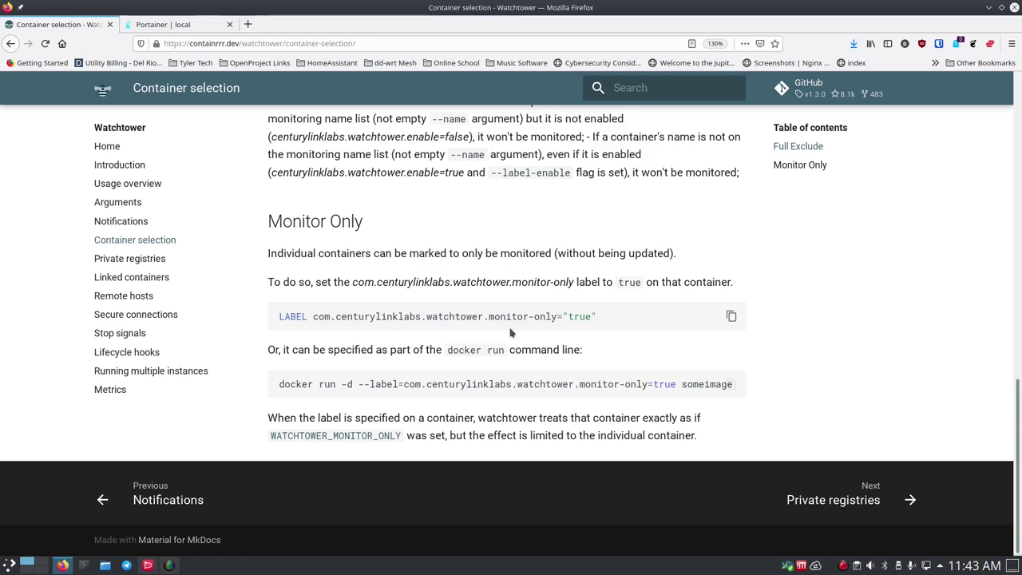
click(124, 295)
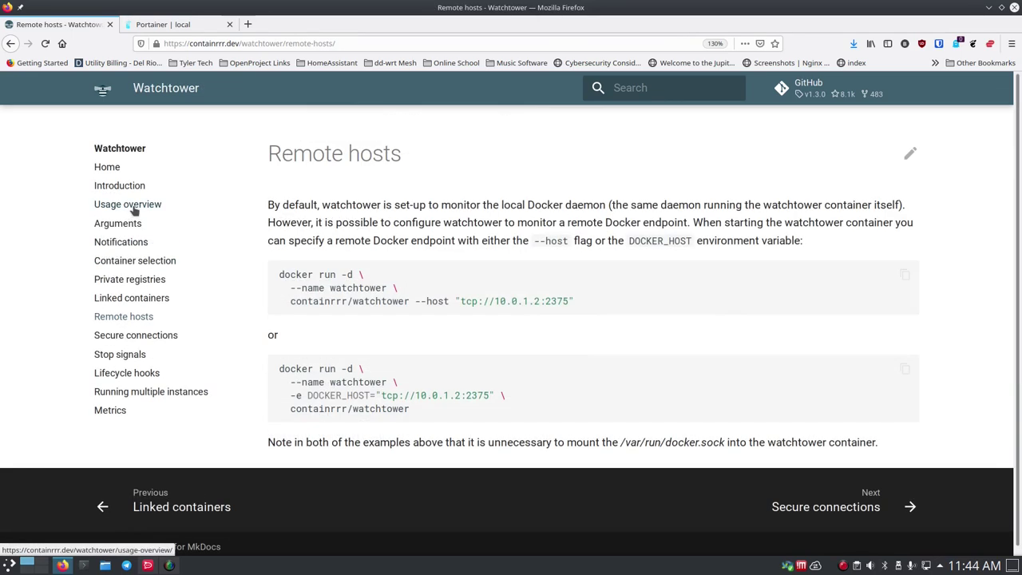
click(196, 24)
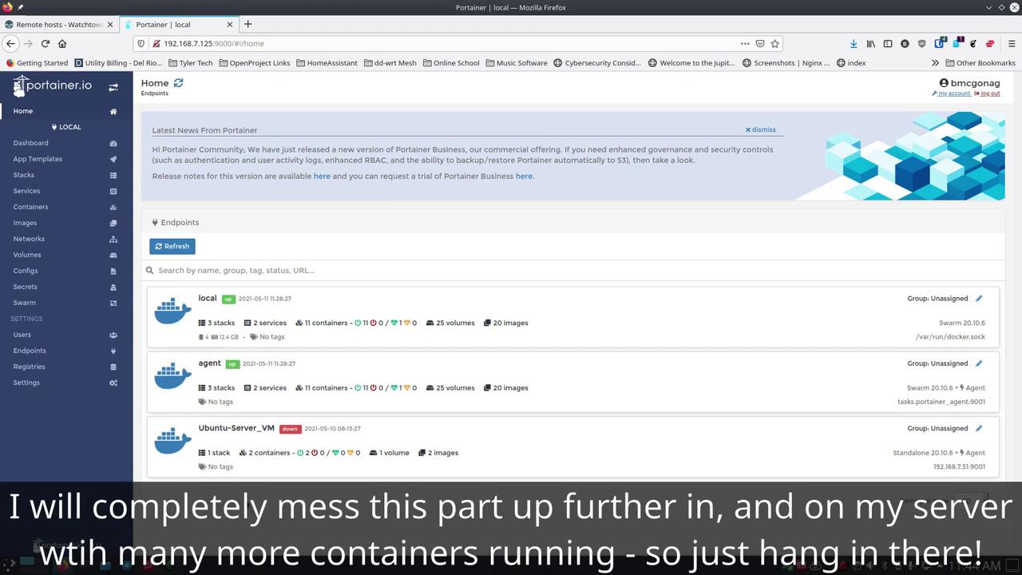
- Open Duplicate/Edit for the meshcentral container on the Ubuntu-Server_VM endpoint
click(208, 439)
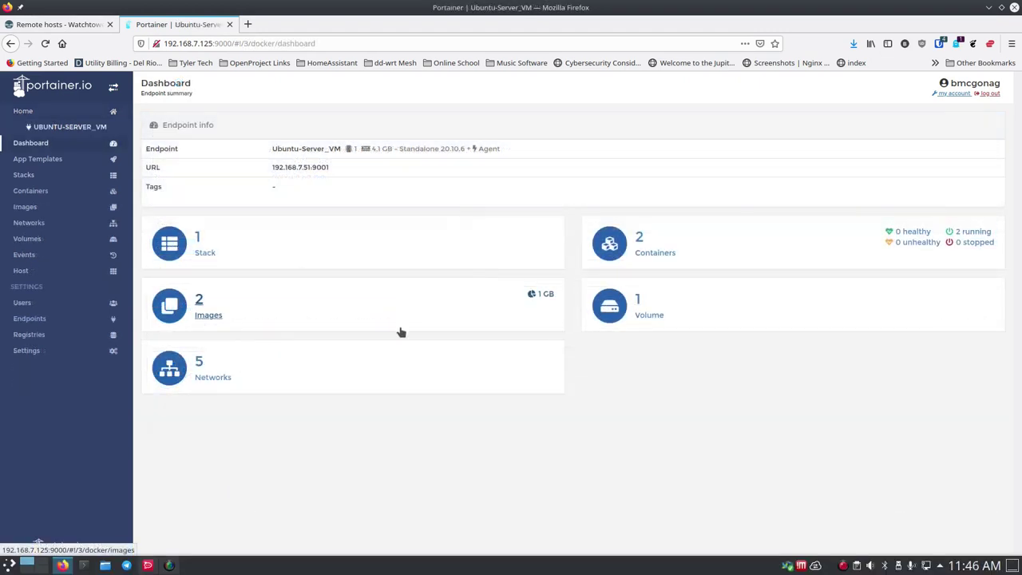
click(648, 259)
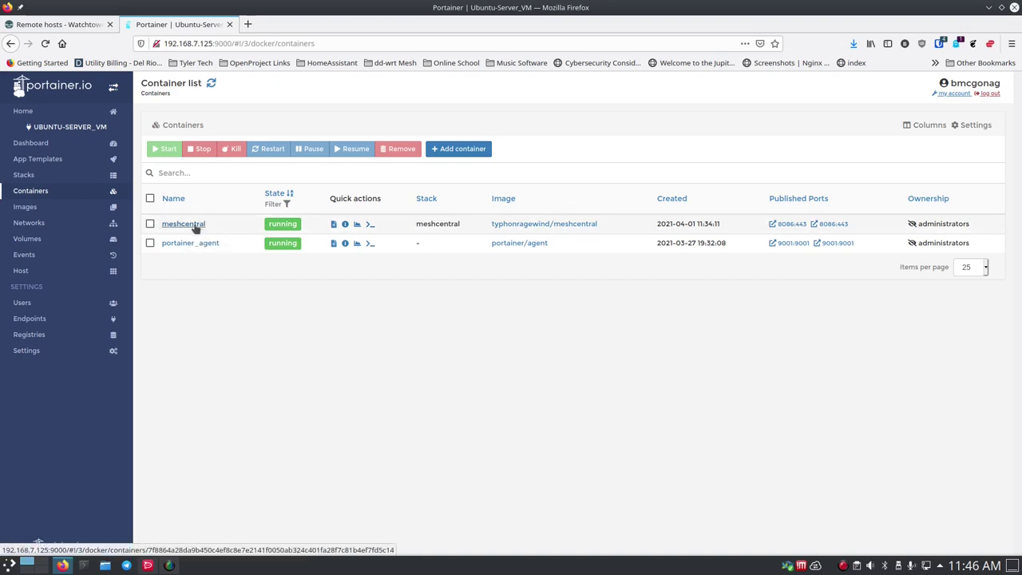
click(192, 226)
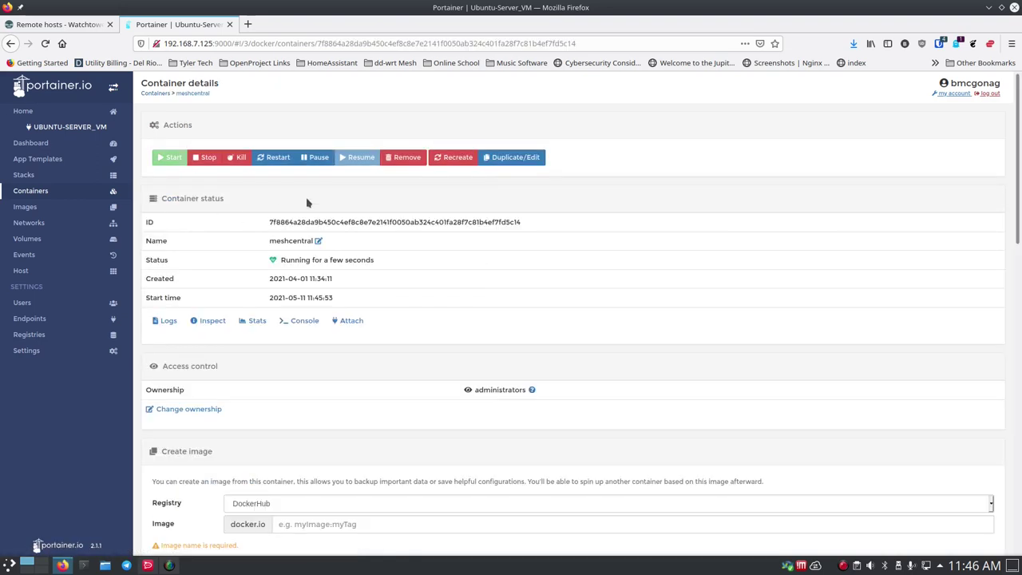
click(535, 158)
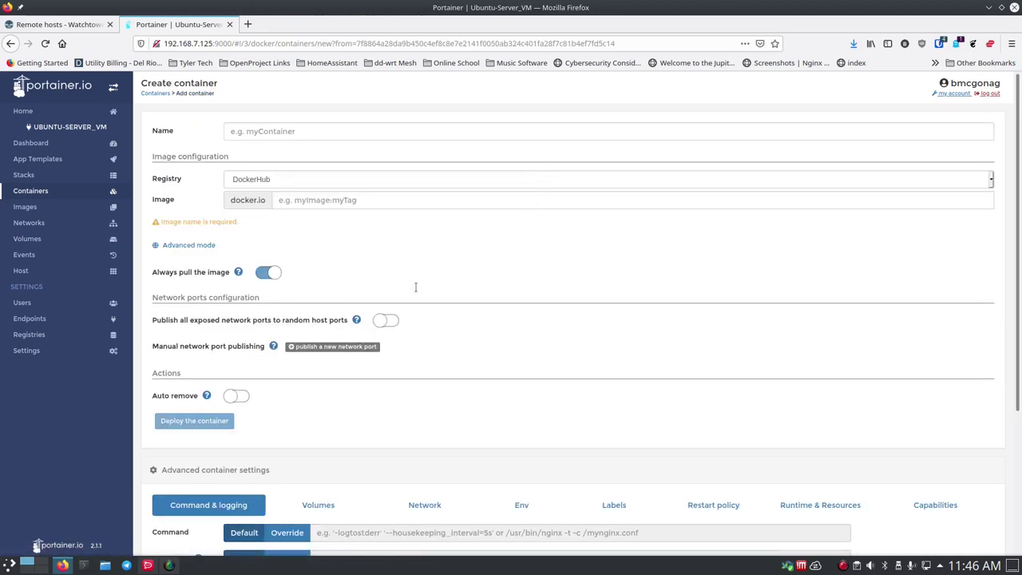
scroll(209, 410, down, 5)
scroll(210, 410, down, 1)
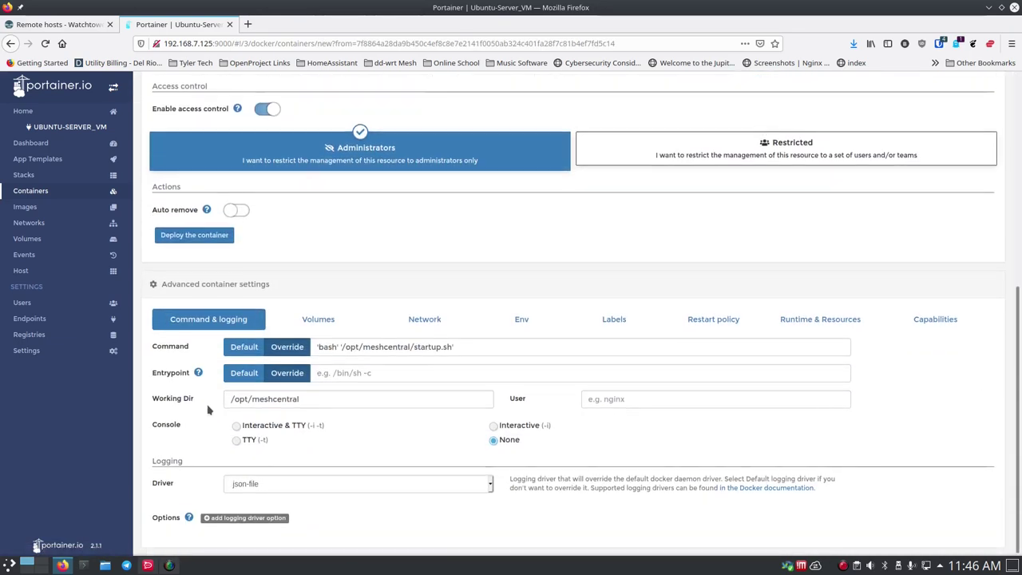
- Add the label com.centurylinklabs.watchtower.monitor-only with value true to meshcentral
click(614, 320)
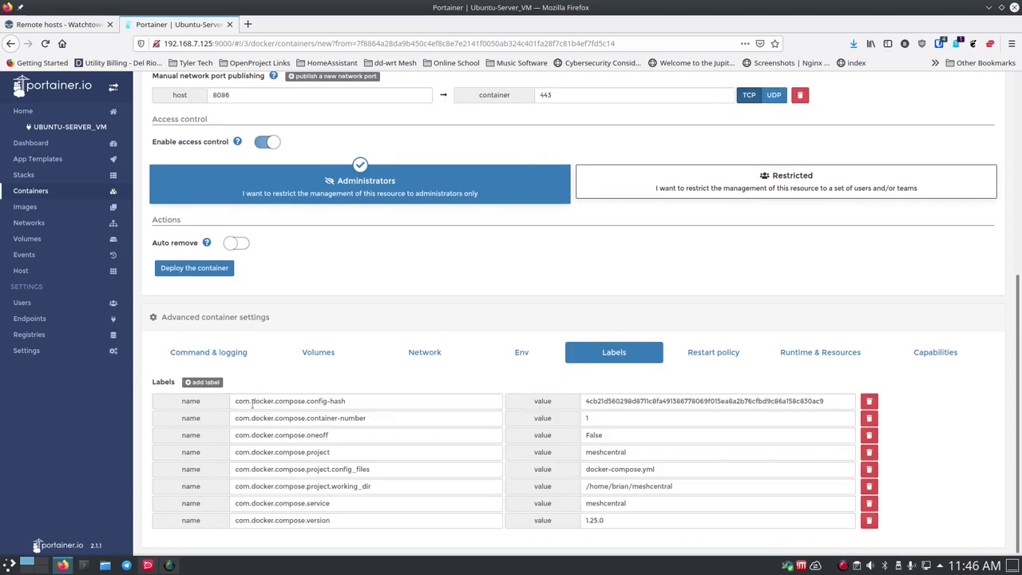
click(208, 383)
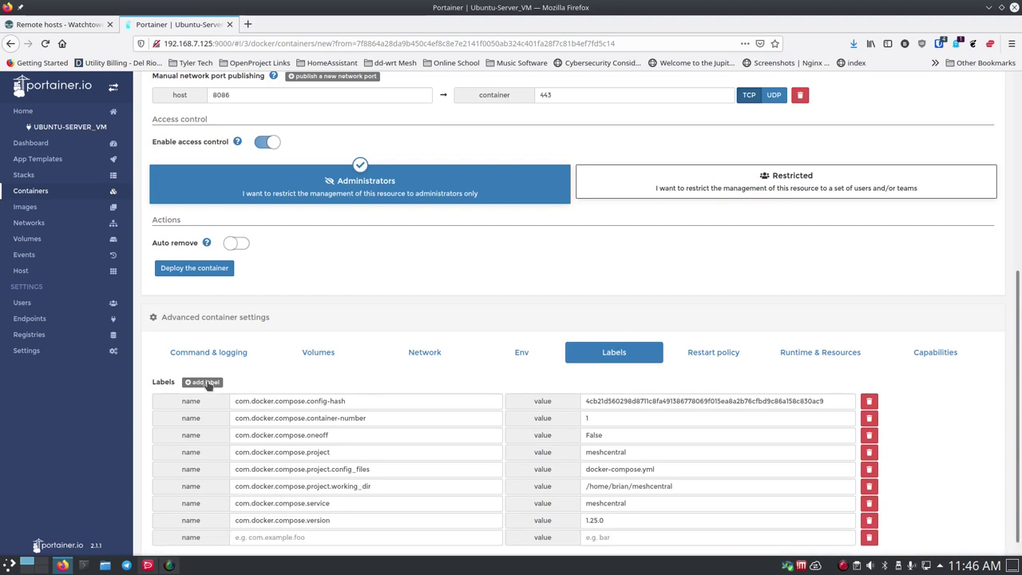
scroll(296, 508, down, 1)
click(296, 519)
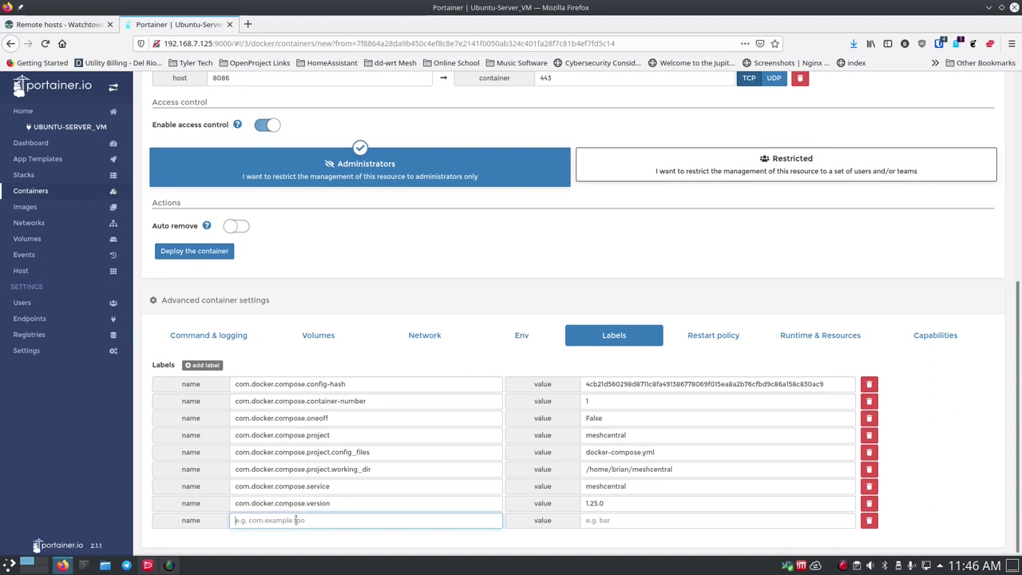
text(com.centru)
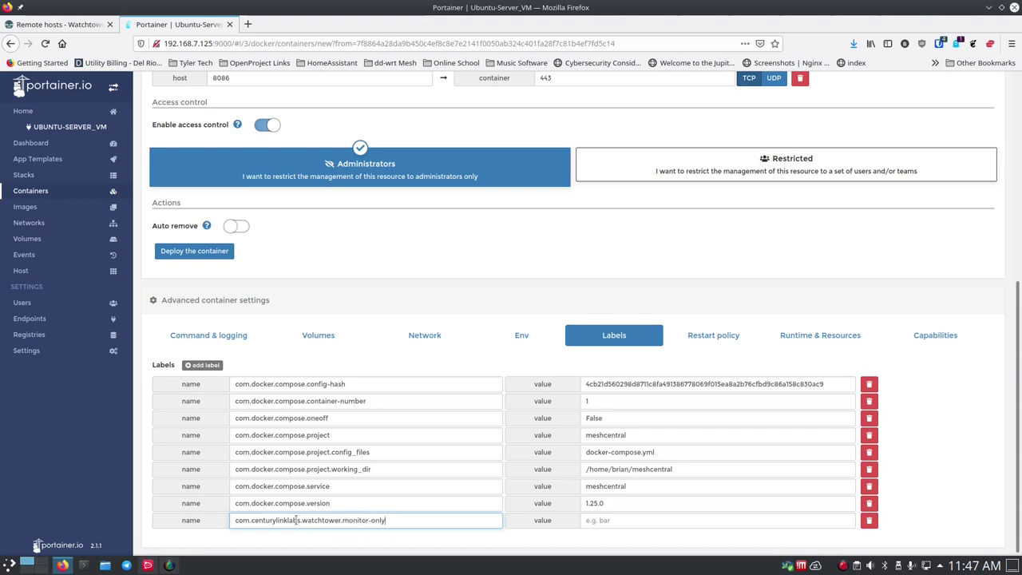
key(Tab)
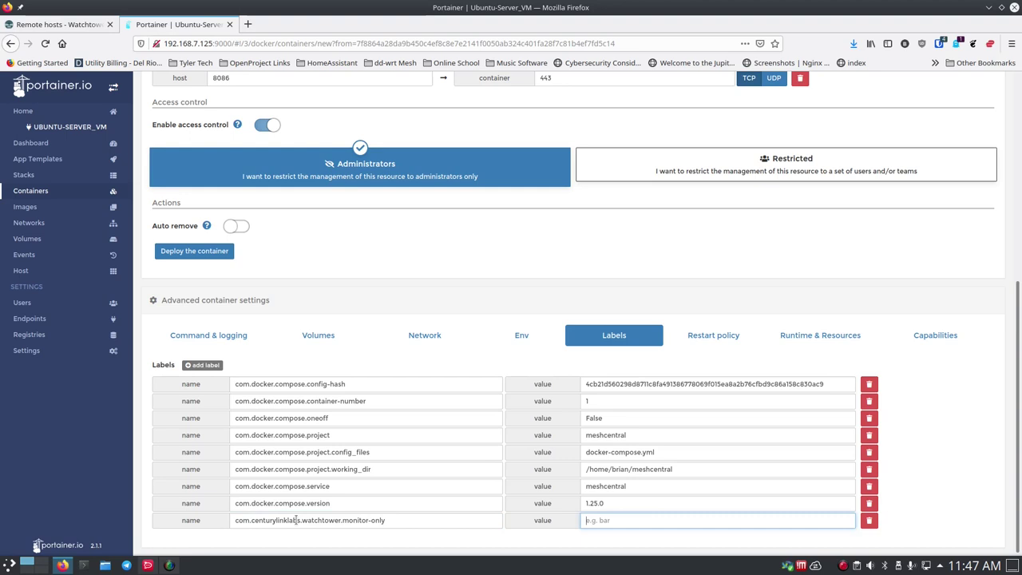
text(true)
drag(389, 520, 227, 518)
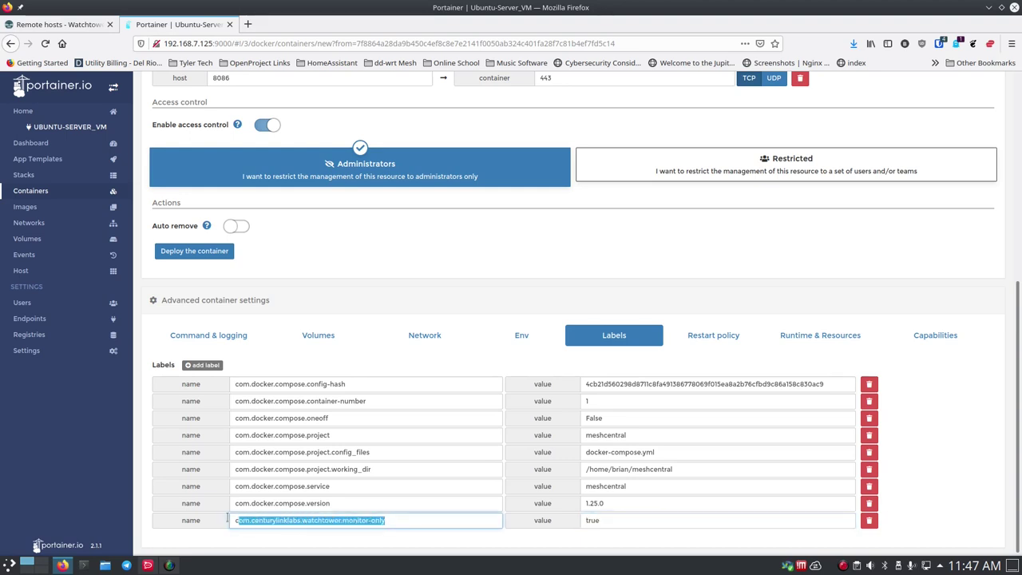
click(643, 520)
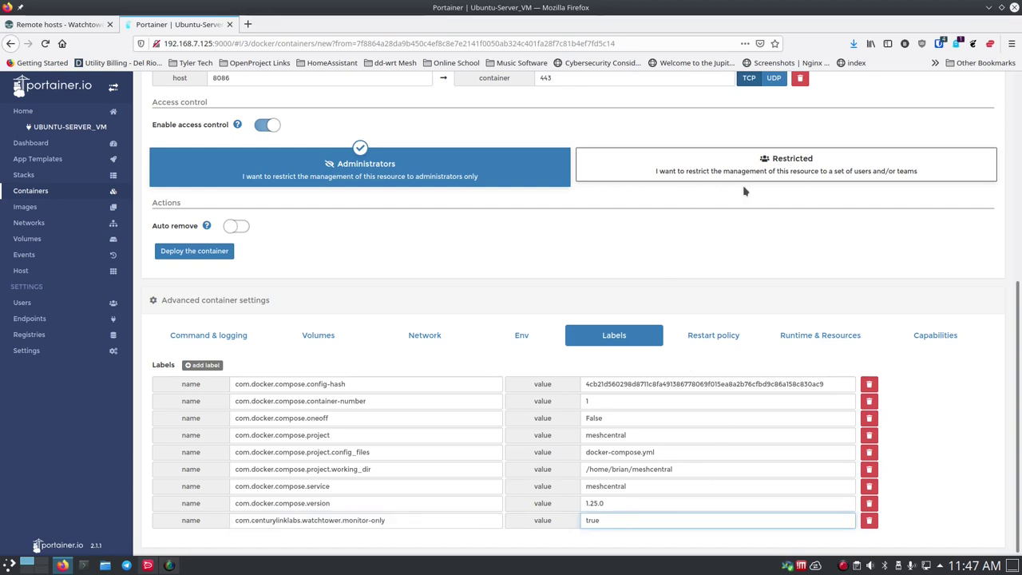
scroll(745, 255, up, 3)
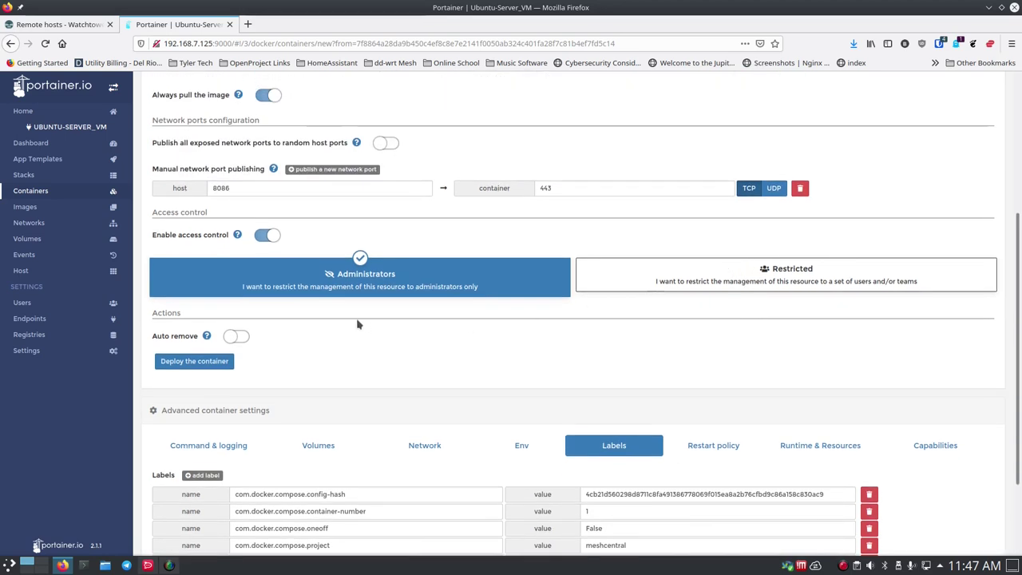
scroll(352, 323, up, 5)
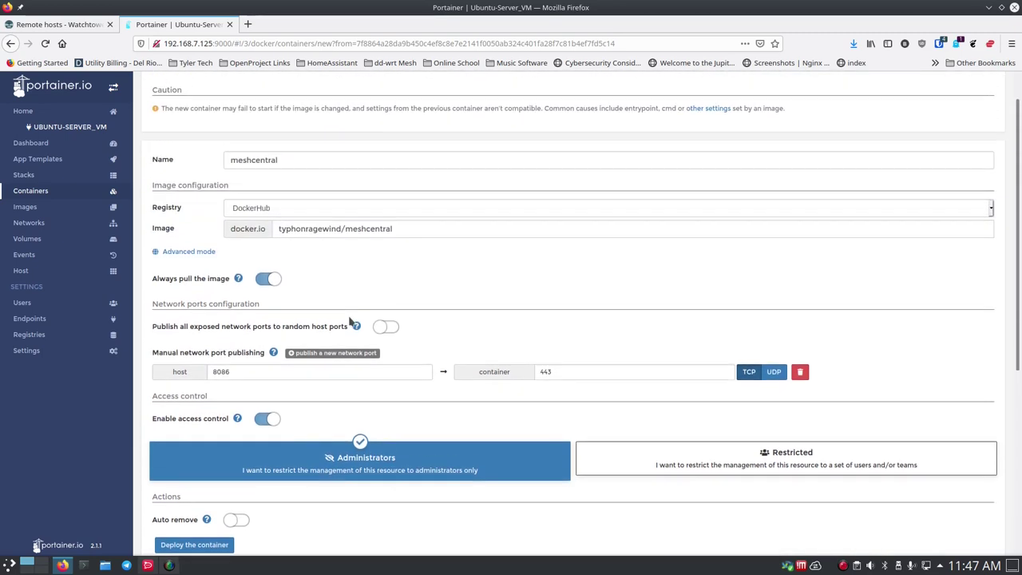
scroll(343, 329, down, 4)
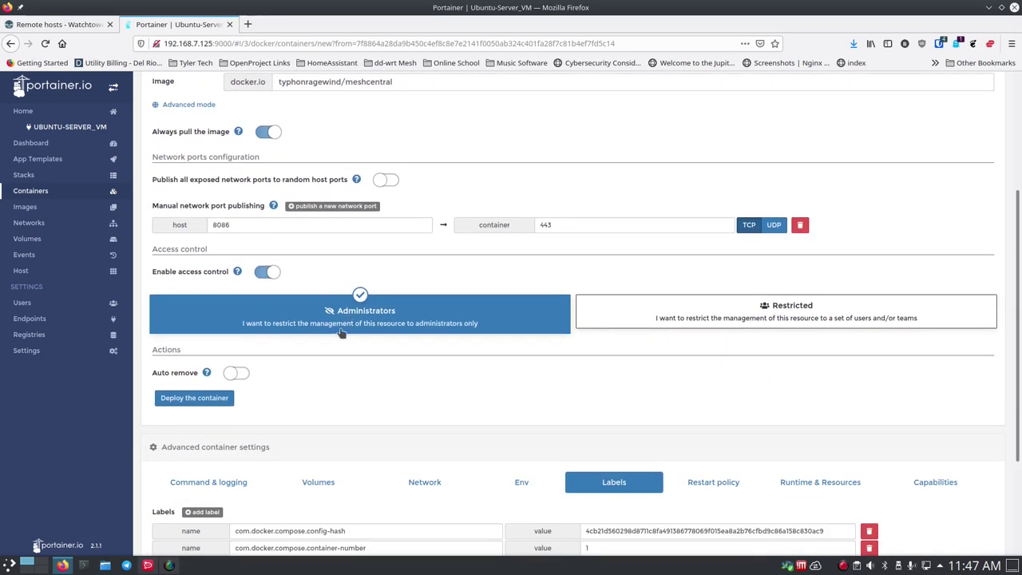
- Deploy and replace the meshcentral container, then check the MeshCentral login page in a new tab
click(203, 400)
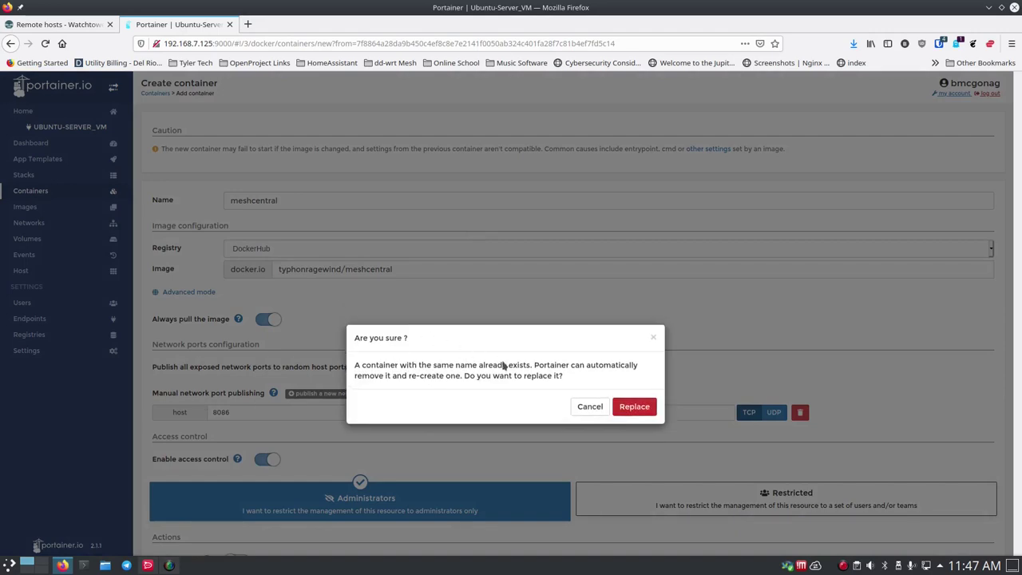
click(634, 407)
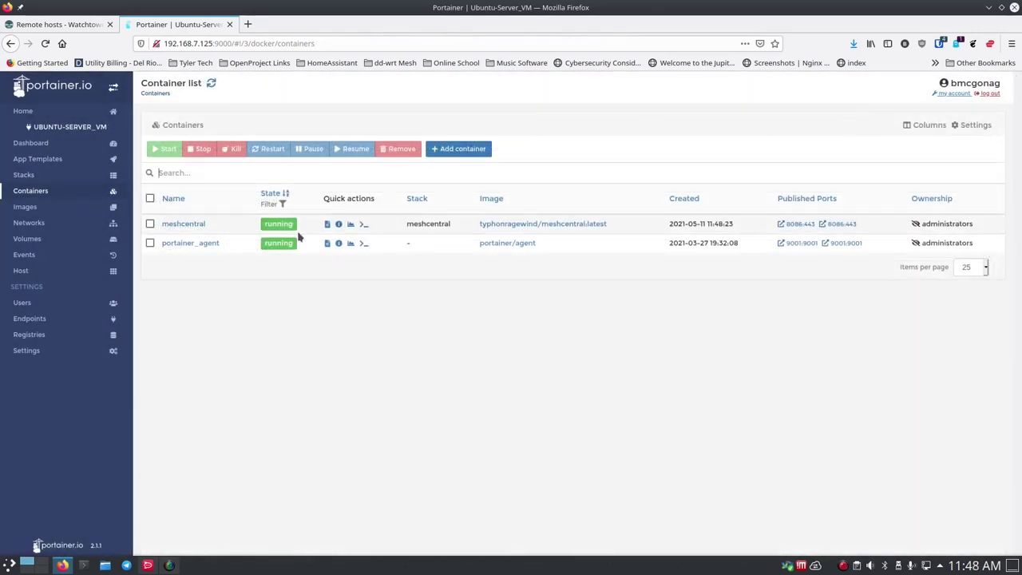
click(248, 25)
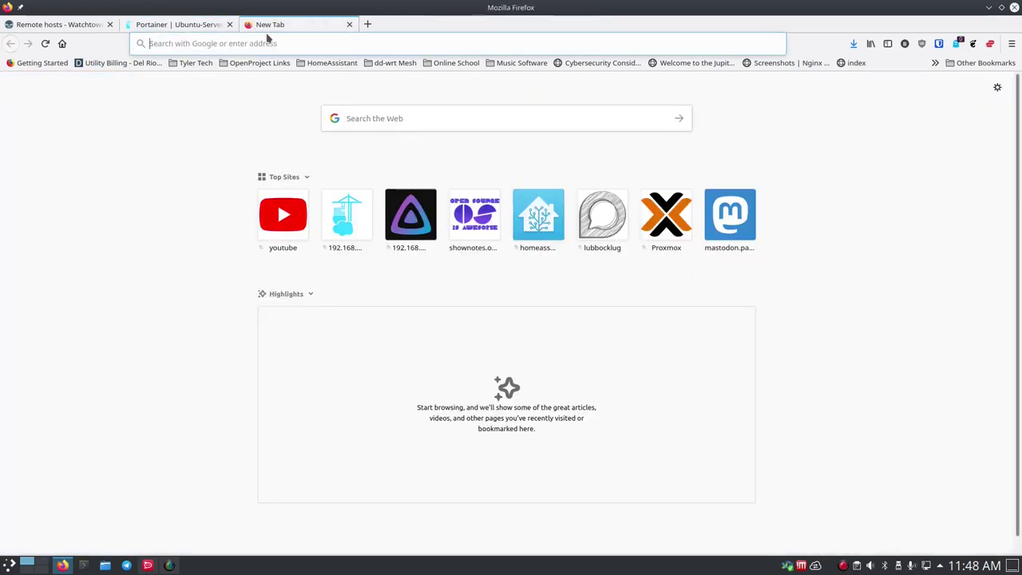
click(289, 43)
text(mesh)
key(Return)
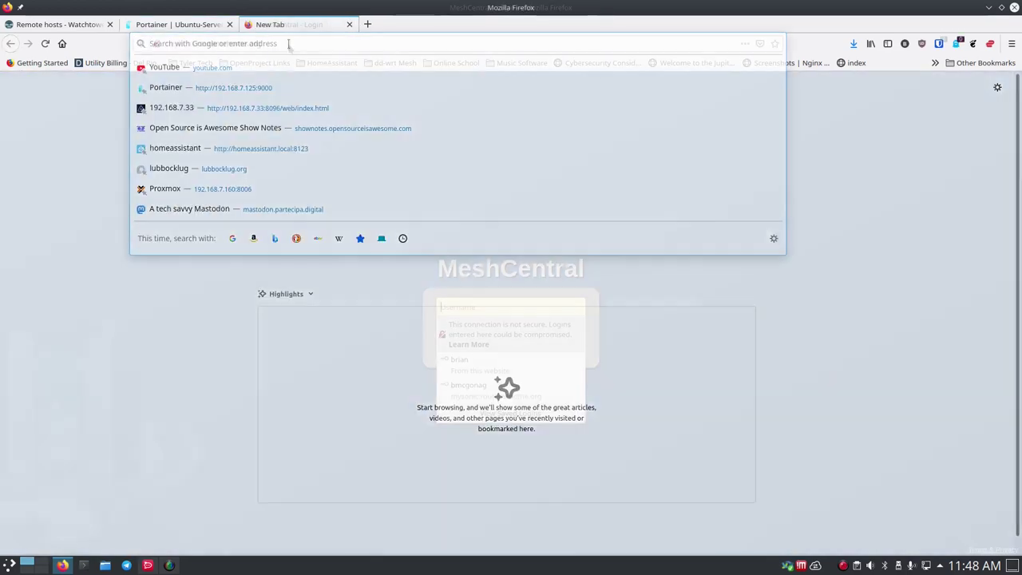
click(349, 24)
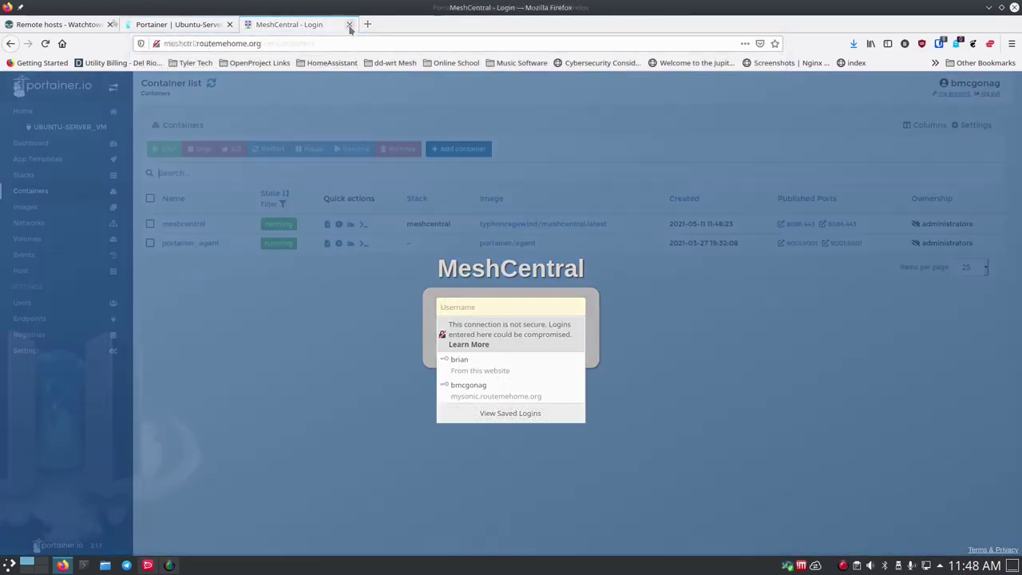
- Copy the Email docker run example from Watchtower's Notifications page and open Konsole
click(64, 25)
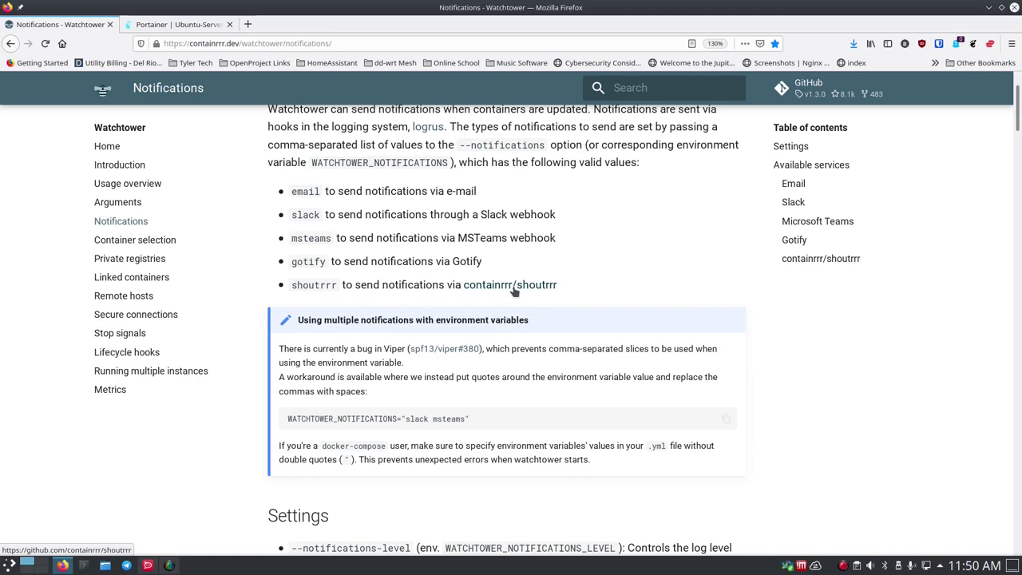
scroll(325, 216, down, 5)
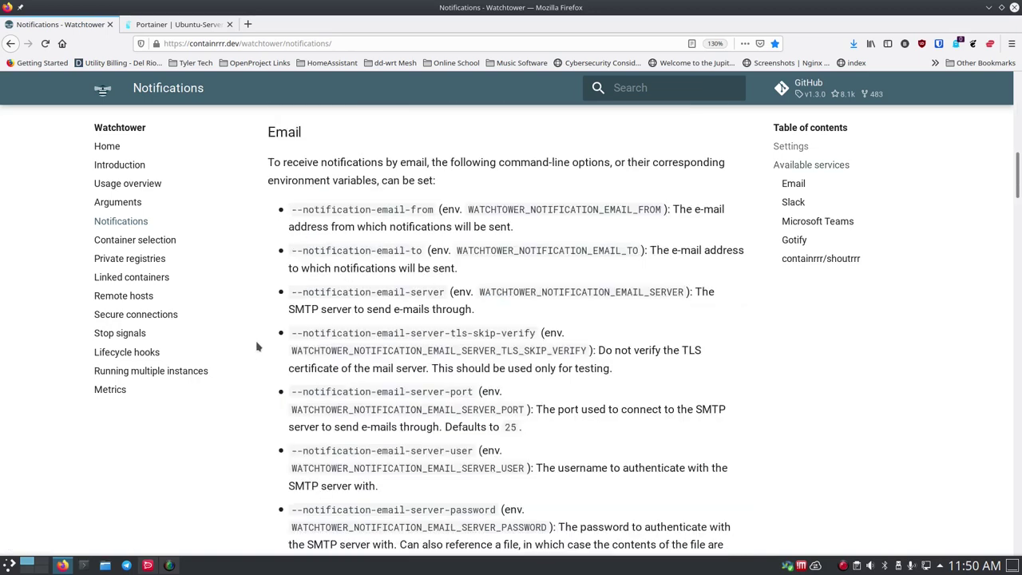
scroll(261, 345, down, 3)
scroll(261, 345, down, 3)
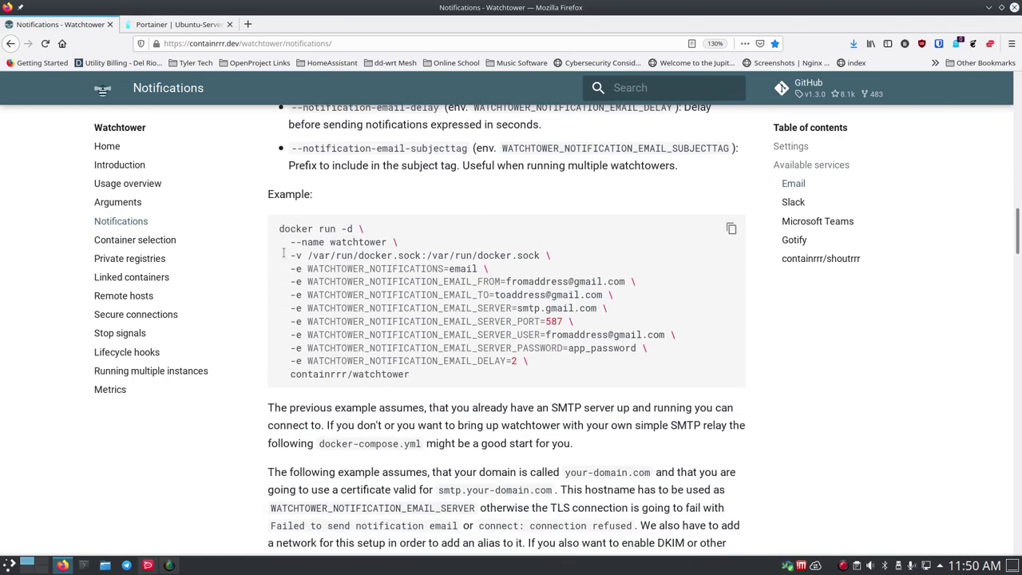
drag(279, 232, 451, 373)
key(ctrl+c)
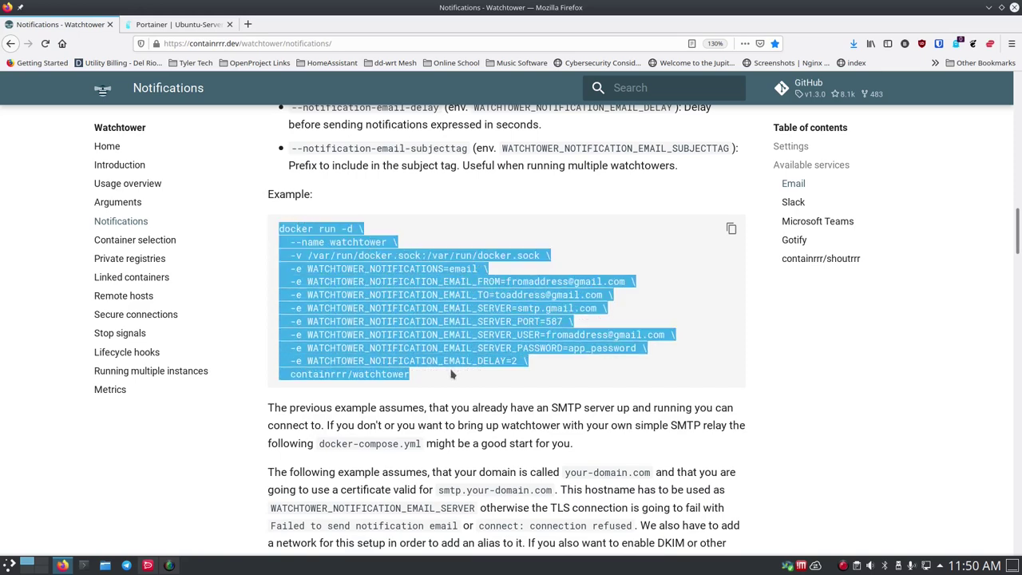
key(ctrl+alt+t)
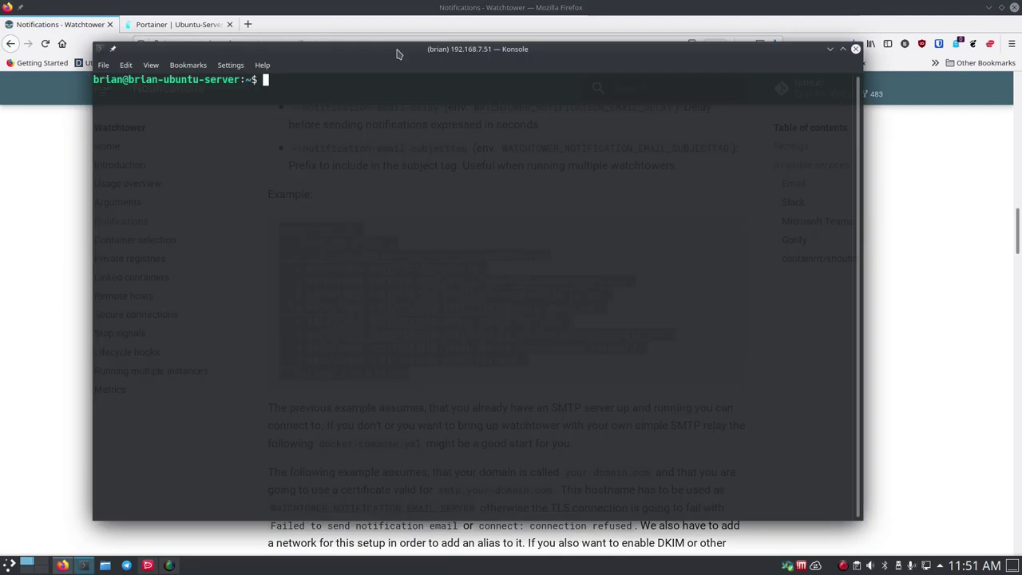
- Enlarge the terminal text, list running containers with docker ps, and clear the screen
key(ctrl+plus)
key(ctrl+plus)
key(ctrl+plus)
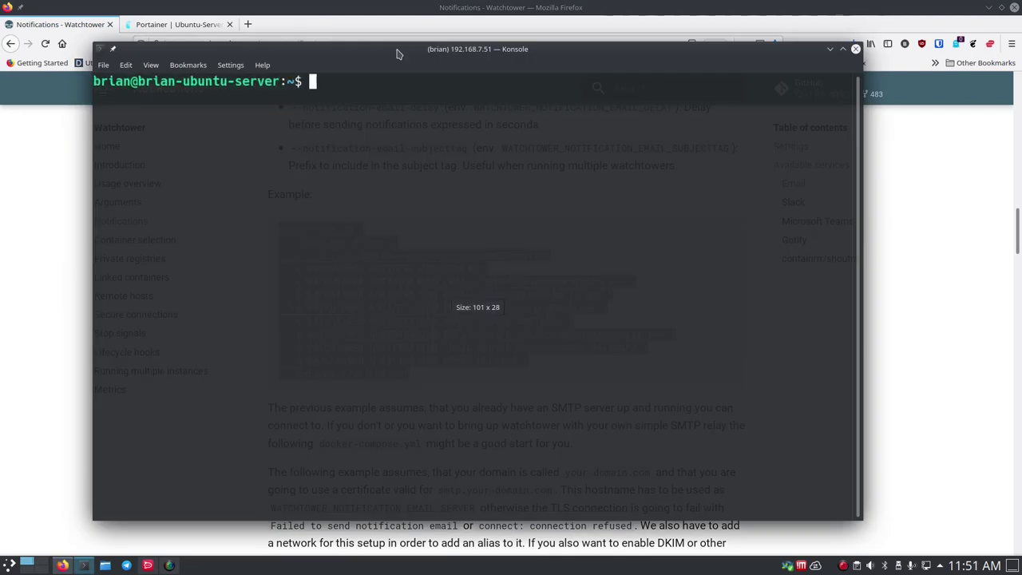
text(docke)
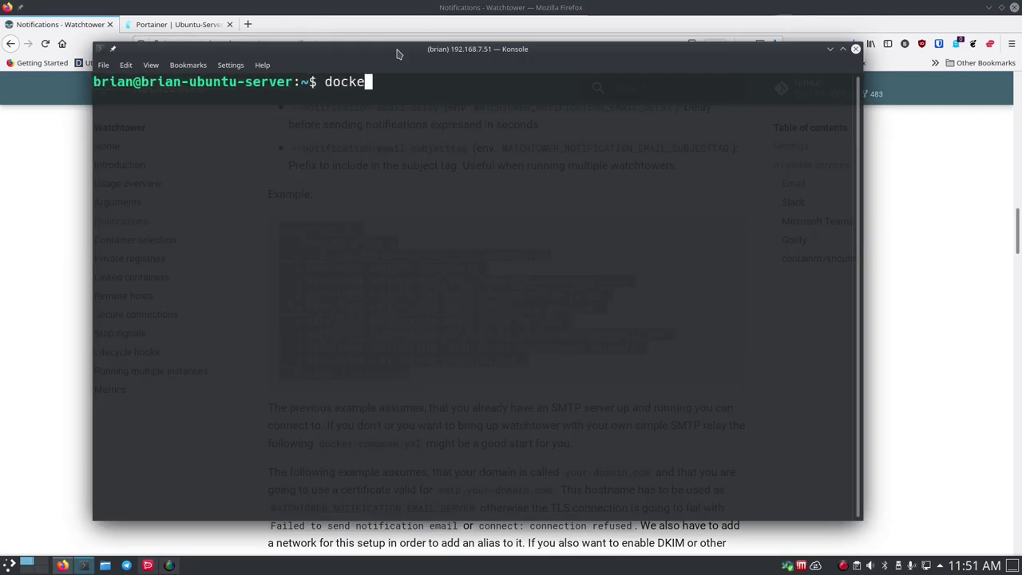
text(r p)
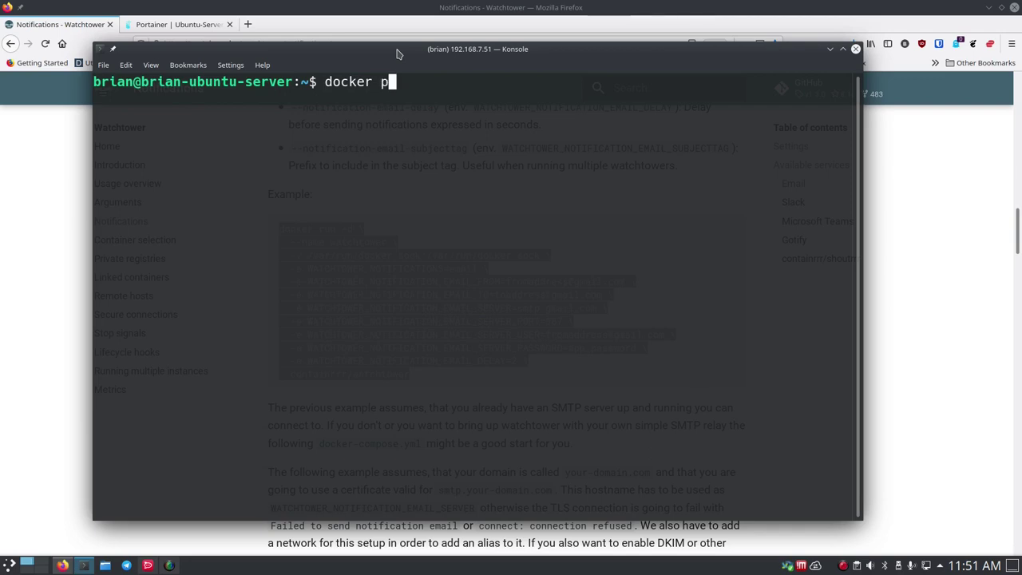
text(s)
key(Return)
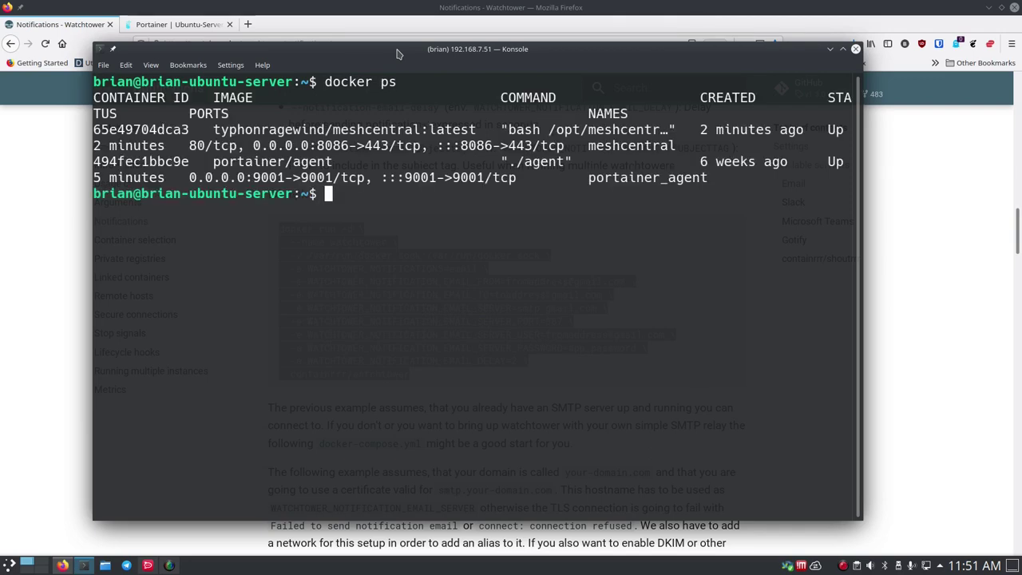
text(clear)
key(Return)
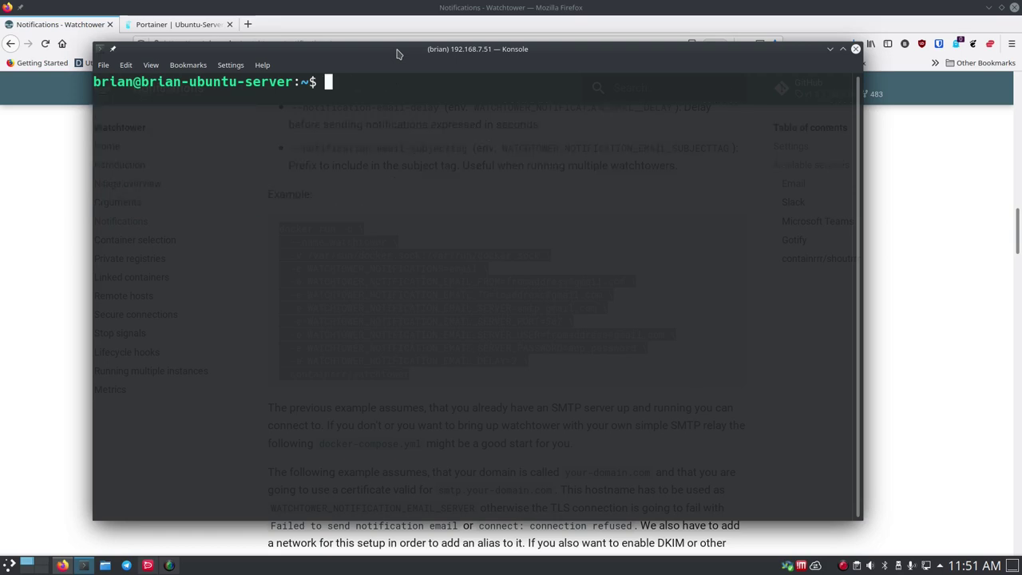
- Put the pasted Watchtower email command on one line and append the containrrr/watchtower image
key(ctrl+shift+v)
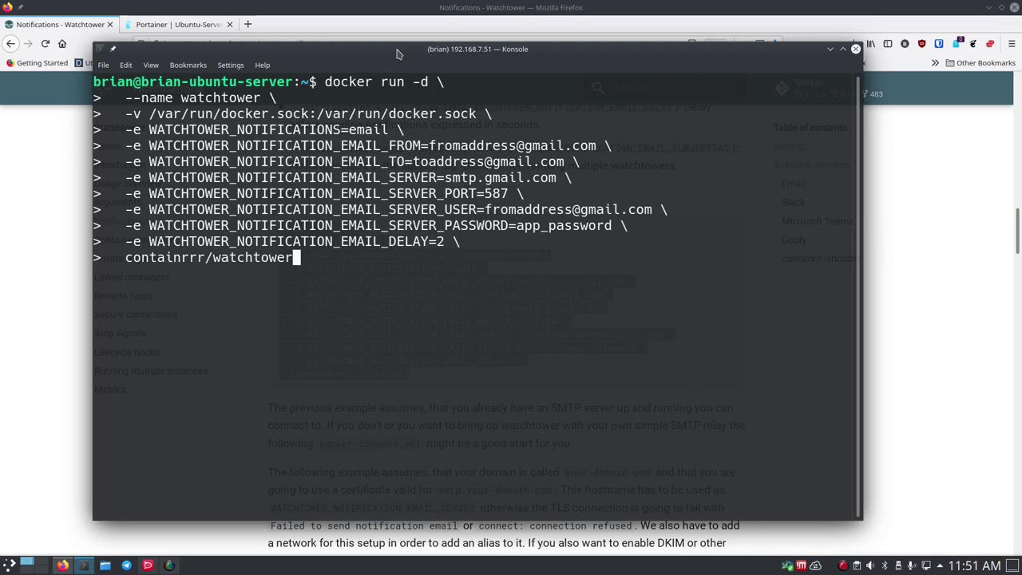
key(ctrl+c)
key(Up)
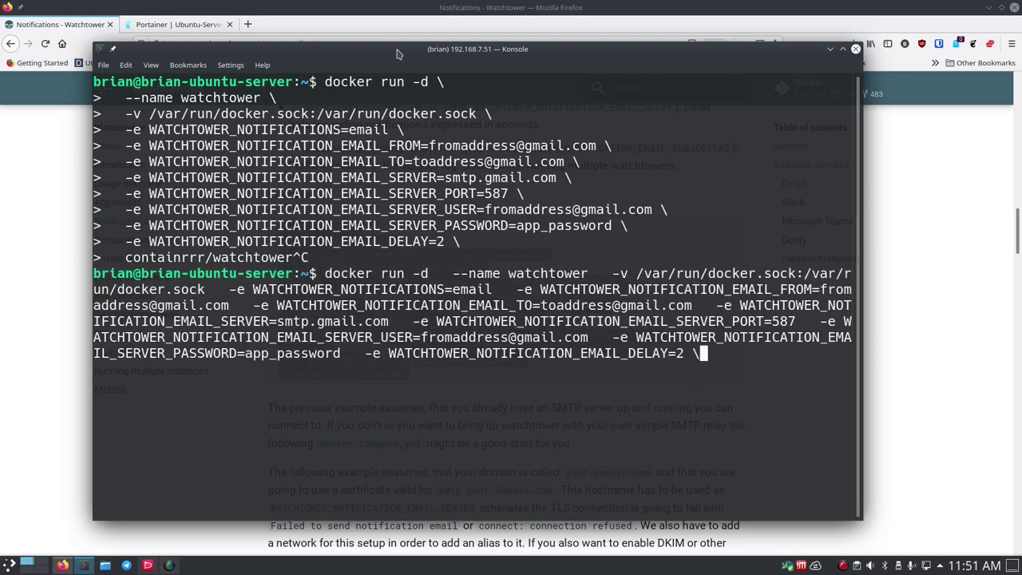
key(BackSpace)
text(containrrr/watchtower)
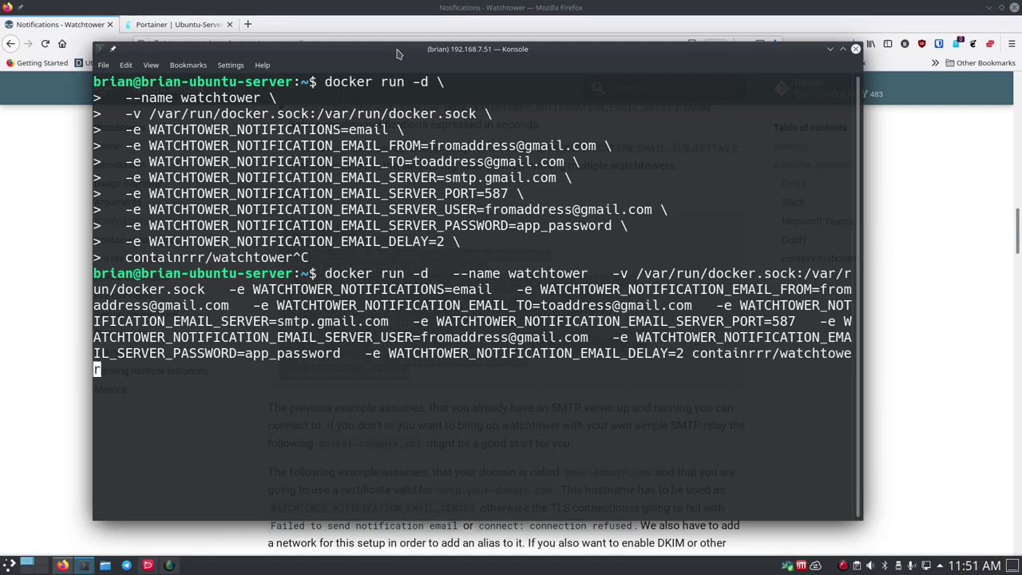
- Tidy the spacing before EMAIL_FROM and erase the example sender address
key(ctrl+Left)
key(ctrl+Left)
key(ctrl+Left)
key(ctrl+Left)
key(ctrl+Left)
key(ctrl+Left)
key(ctrl+Left)
key(ctrl+Left)
key(ctrl+Left)
key(ctrl+Left)
key(ctrl+Left)
key(ctrl+Left)
key(ctrl+Left)
key(ctrl+Left)
key(ctrl+Left)
key(ctrl+Left)
key(ctrl+Left)
key(ctrl+Left)
key(ctrl+Left)
key(ctrl+Left)
key(ctrl+Left)
key(ctrl+Left)
key(ctrl+Left)
key(ctrl+Left)
key(ctrl+Left)
key(ctrl+Left)
key(ctrl+Left)
key(ctrl+Left)
key(ctrl+Left)
key(ctrl+Left)
key(ctrl+Left)
key(ctrl+Left)
key(ctrl+Left)
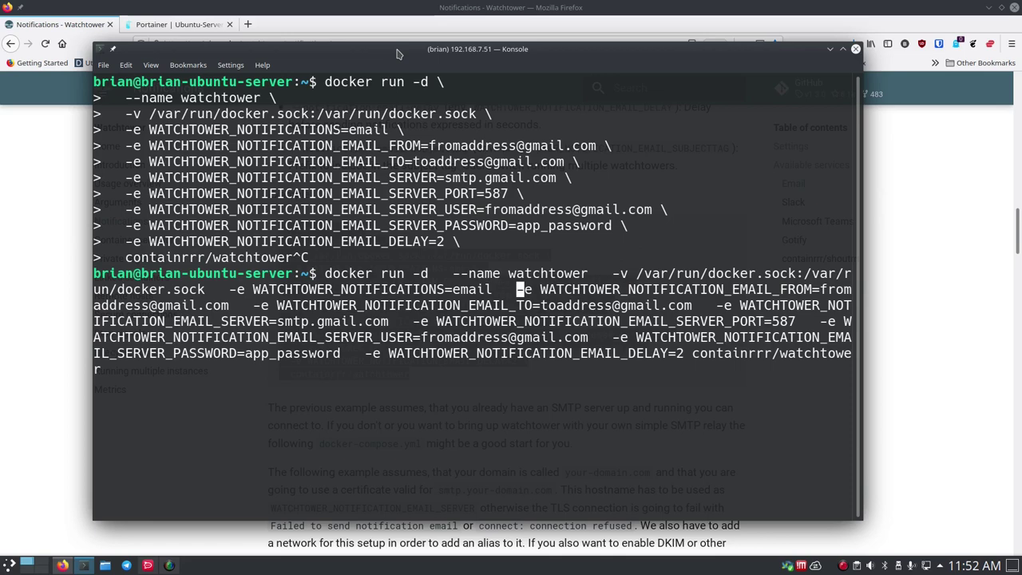
key(BackSpace)
key(BackSpace)
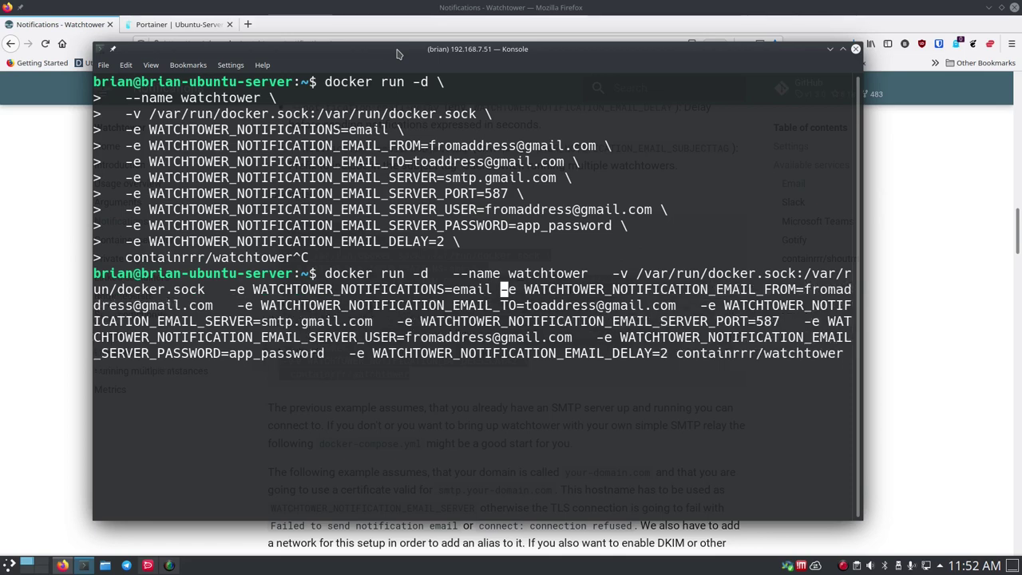
key(Right)
key(Right)
key(Right)
key(Right)
key(Right)
key(Right)
key(Right)
key(Right)
key(Right)
key(Right)
key(Right)
key(Right)
key(Right)
key(Right)
key(Right)
key(Right)
key(Right)
key(Right)
key(Right)
key(Right)
key(Right)
key(Right)
key(Right)
key(Right)
key(Right)
key(Right)
key(Right)
key(Right)
key(Right)
key(Right)
key(Right)
key(Right)
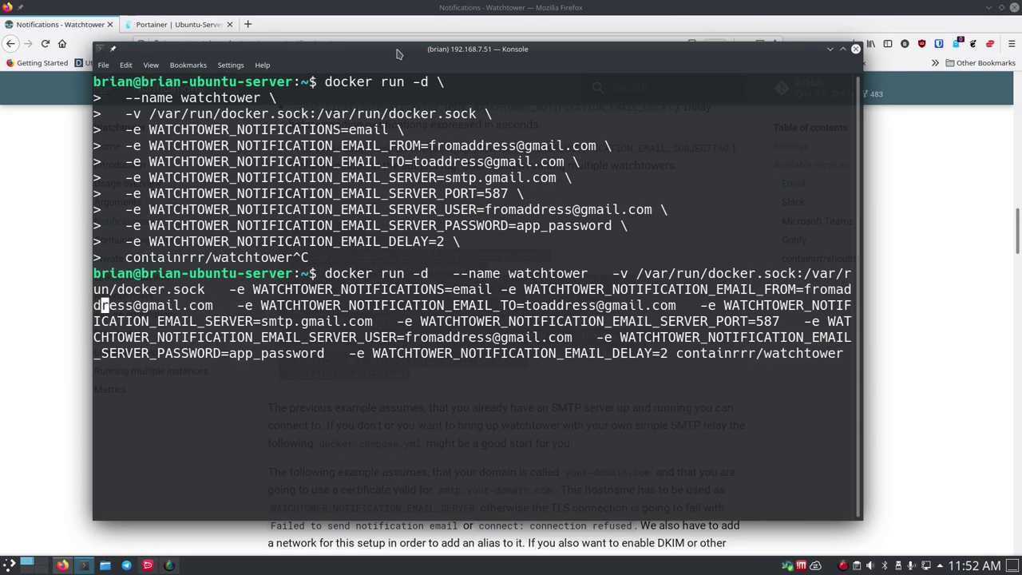
key(Right)
key(Right)
key(Right)
key(Right)
key(Right)
key(Right)
key(Right)
key(Right)
key(Right)
key(Right)
key(Right)
key(Right)
key(Right)
key(Right)
key(BackSpace)
key(BackSpace)
key(BackSpace)
key(BackSpace)
key(BackSpace)
key(BackSpace)
key(BackSpace)
key(BackSpace)
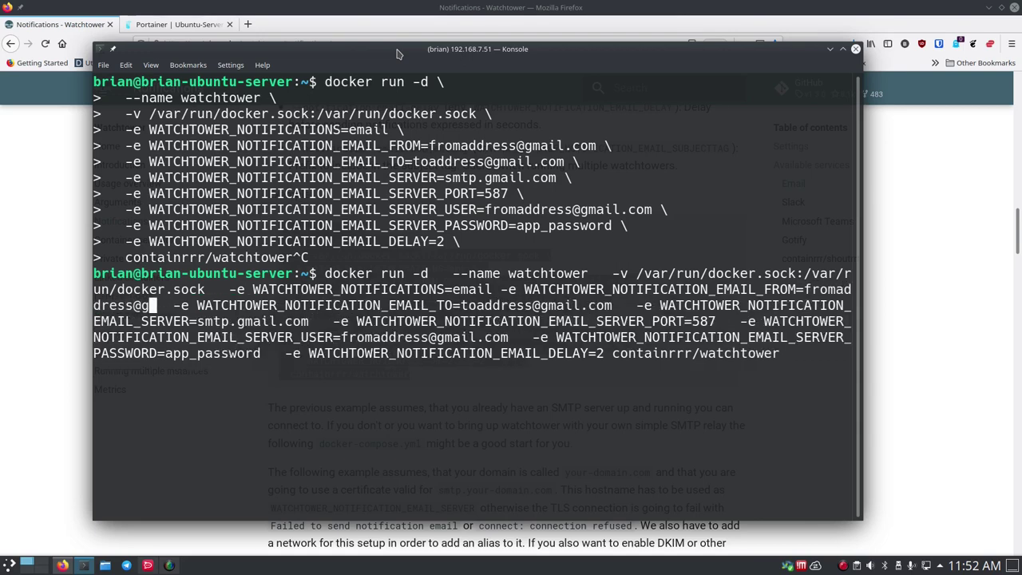
key(BackSpace)
key(BackSpace)
key(BackSpace)
key(BackSpace)
key(BackSpace)
key(BackSpace)
key(BackSpace)
key(BackSpace)
key(BackSpace)
key(BackSpace)
key(BackSpace)
key(BackSpace)
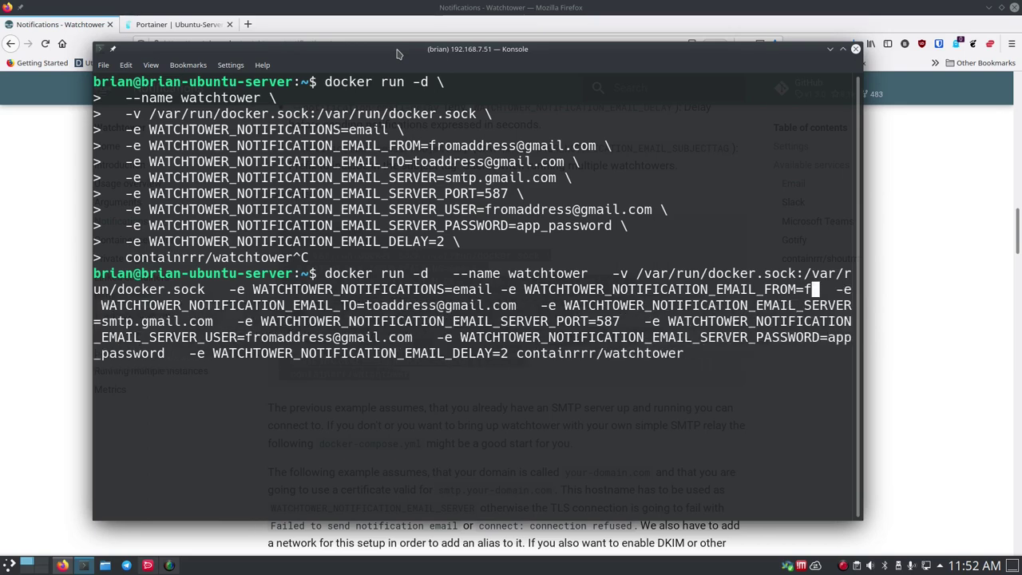
key(BackSpace)
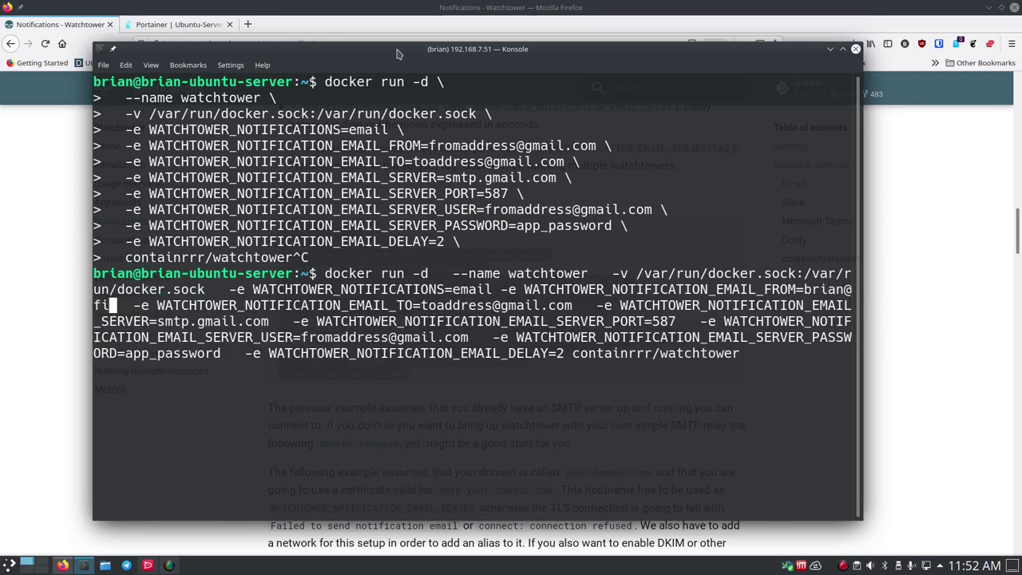
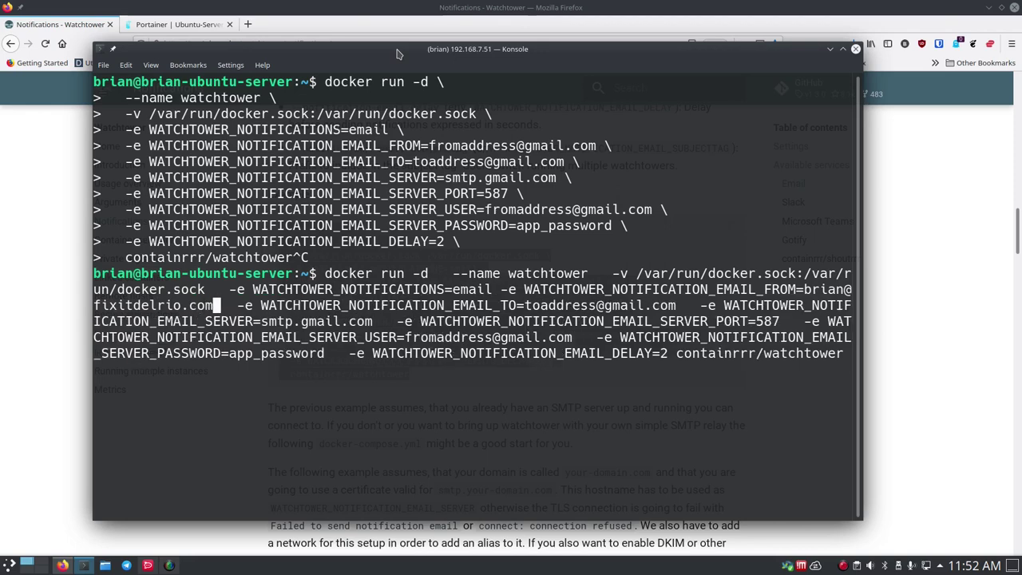
- Enter your own e-mail address as both the sender and the EMAIL_TO recipient
key(Right)
key(Right)
key(Right)
key(Right)
key(Right)
key(Right)
key(Right)
key(Right)
key(Right)
key(Right)
key(Right)
key(Right)
key(Right)
key(Right)
key(Right)
key(Right)
key(Right)
key(Right)
key(Right)
key(Right)
key(Right)
key(Right)
key(Right)
key(Right)
key(Right)
key(Right)
key(Right)
key(Right)
key(Right)
key(Right)
key(Right)
key(Right)
key(Right)
key(Right)
key(Right)
key(Right)
key(Right)
key(Right)
key(Right)
key(Right)
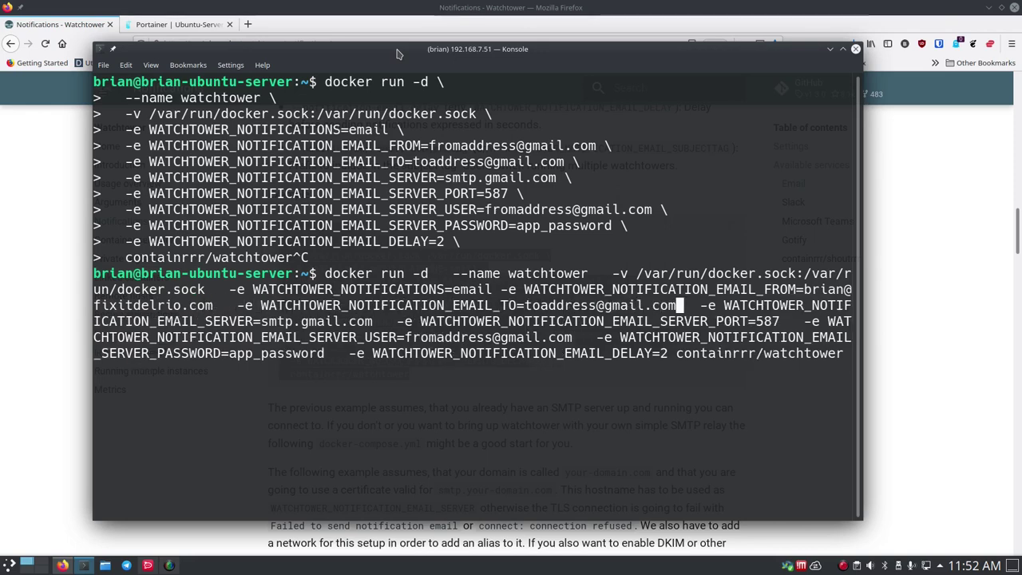
key(BackSpace)
key(BackSpace)
key(BackSpace)
key(BackSpace)
key(BackSpace)
key(BackSpace)
key(BackSpace)
key(BackSpace)
key(BackSpace)
key(BackSpace)
key(BackSpace)
key(BackSpace)
key(BackSpace)
key(BackSpace)
key(BackSpace)
key(BackSpace)
key(BackSpace)
key(BackSpace)
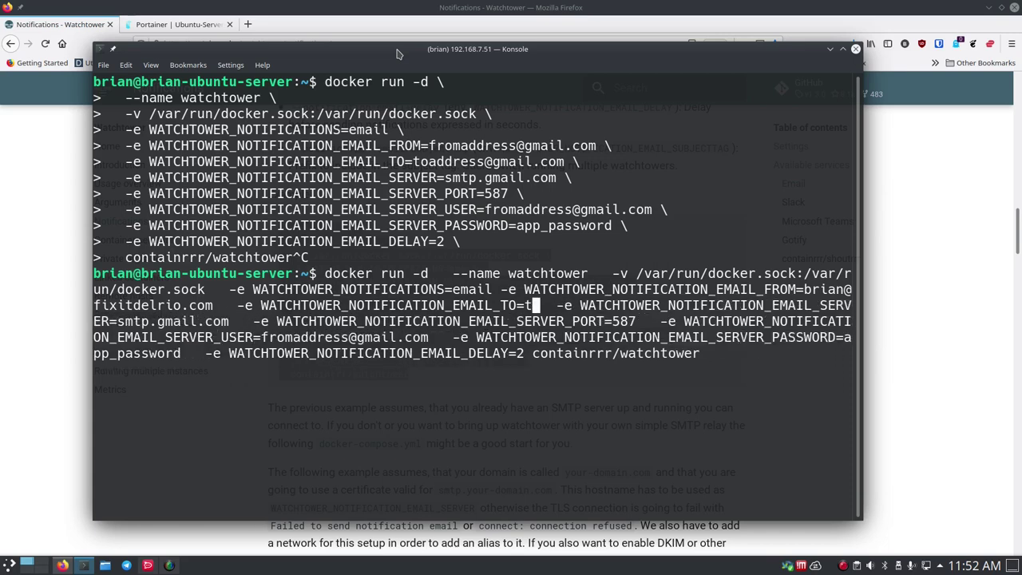
key(BackSpace)
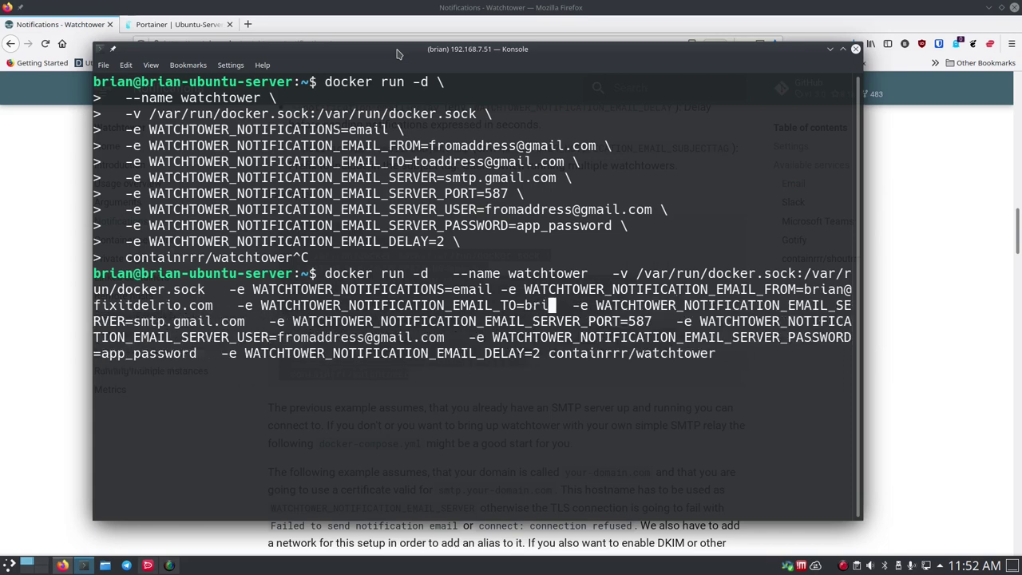
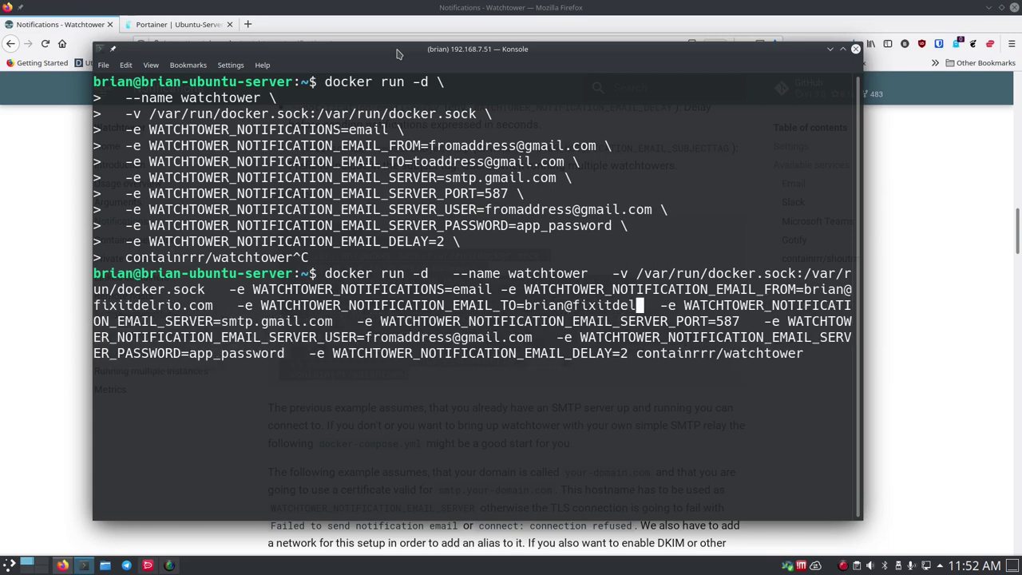
key(Right)
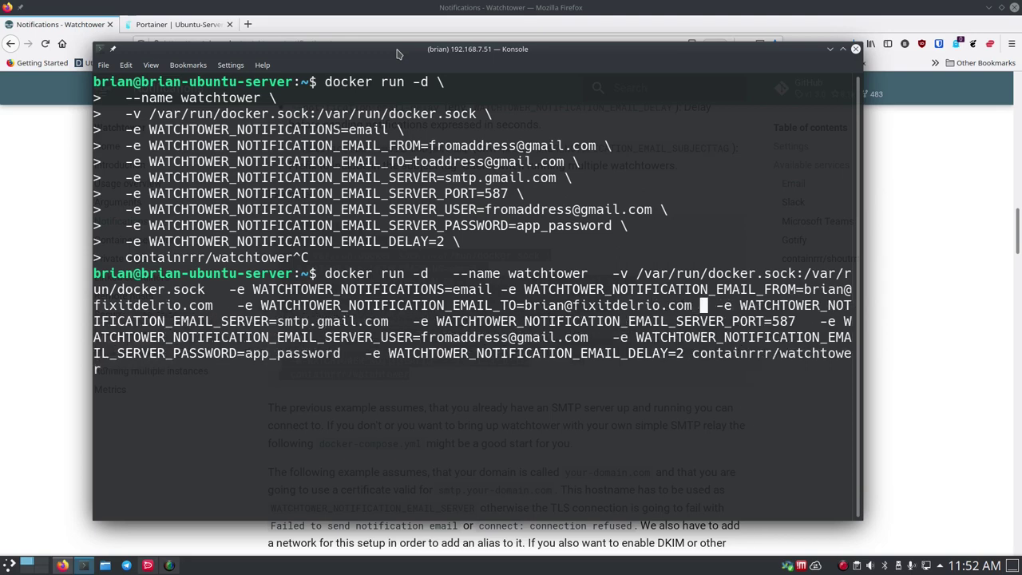
key(Right)
key(Right)
key(Right)
key(Right)
key(Right)
key(Right)
key(Right)
key(Right)
key(Right)
key(Right)
key(Right)
key(Right)
key(Right)
key(Right)
key(Right)
key(Right)
key(Right)
key(Right)
key(Right)
key(Right)
key(Right)
key(Right)
key(Right)
key(Right)
key(Right)
key(Right)
key(Right)
key(Right)
key(Right)
key(Right)
key(Right)
key(Right)
key(Right)
key(Right)
key(Right)
key(Right)
key(Right)
key(Right)
key(Right)
key(Right)
key(Right)
key(Right)
- Replace smtp.gmail.com with your own mail server host and set the SMTP username to your address
key(BackSpace)
key(BackSpace)
key(BackSpace)
key(BackSpace)
key(BackSpace)
key(BackSpace)
key(BackSpace)
key(BackSpace)
key(BackSpace)
key(BackSpace)
key(BackSpace)
key(BackSpace)
key(BackSpace)
key(BackSpace)
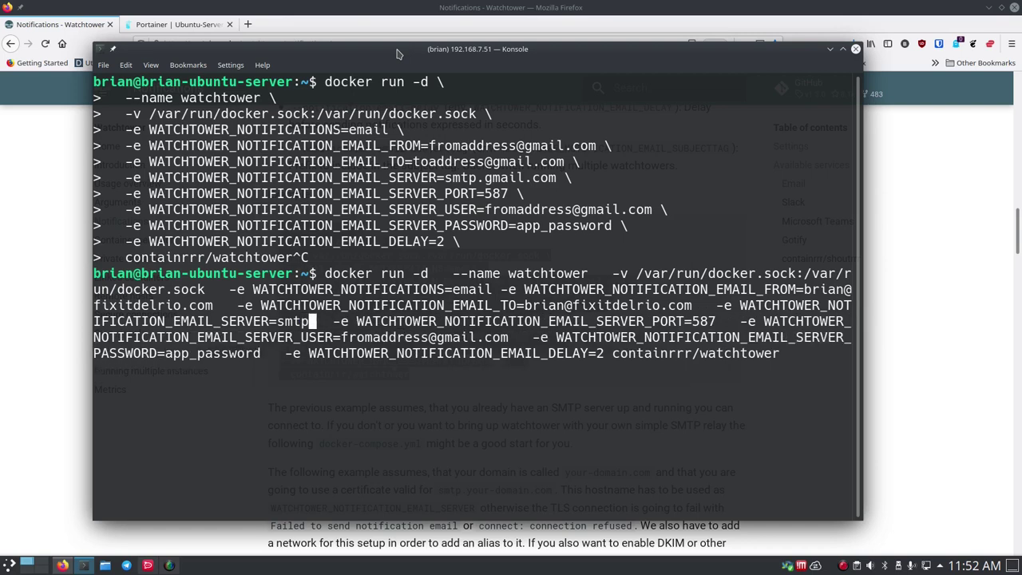
text(box.fixitdelrio.)
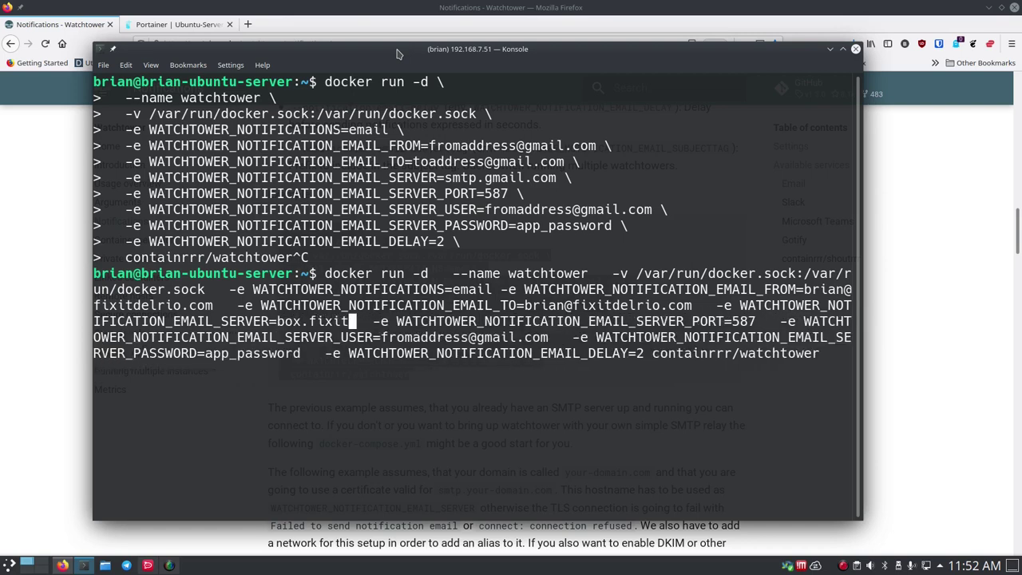
text(com)
key(Right)
key(Right)
key(Right)
key(Right)
key(Right)
key(Right)
key(Right)
key(Right)
key(Right)
key(Right)
key(Right)
key(Right)
key(Right)
key(Right)
key(Right)
key(Right)
key(Right)
key(Right)
key(Right)
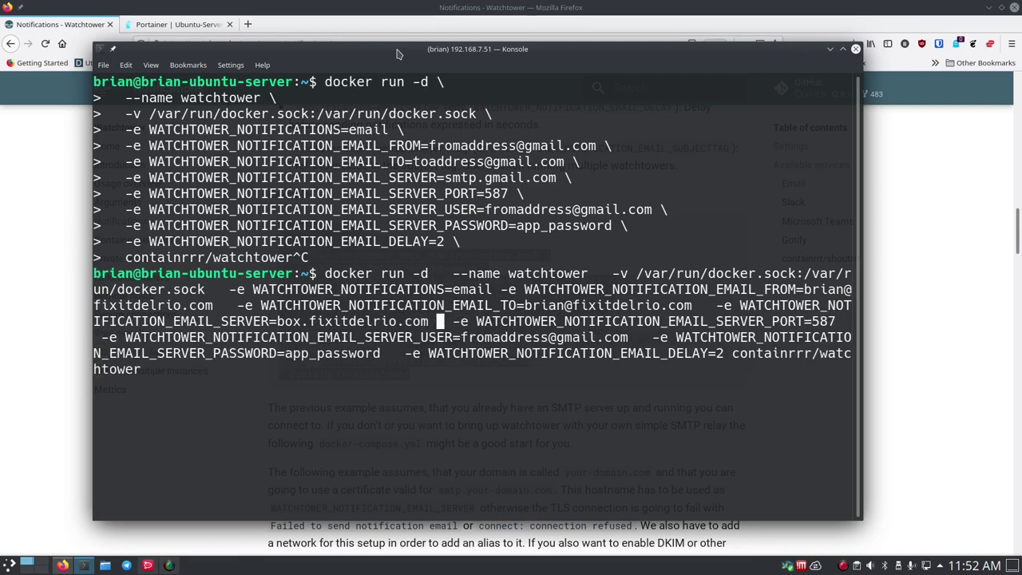
key(Right)
key(Right)
key(Right)
key(Right)
key(Right)
key(Right)
key(Right)
key(Right)
key(Right)
key(Right)
key(Right)
key(Right)
key(Right)
key(Right)
key(Right)
key(Right)
key(Right)
key(Right)
key(Right)
key(Right)
key(Right)
key(Right)
key(Right)
key(Right)
key(Right)
key(Right)
key(Right)
key(Right)
key(Right)
key(Right)
key(Right)
key(Right)
key(Right)
key(Right)
key(Right)
key(Right)
key(Right)
key(Right)
key(Right)
key(Right)
key(Right)
key(Right)
key(Right)
key(Right)
key(Right)
key(Right)
key(Right)
key(Right)
key(Right)
key(Right)
key(Right)
key(Right)
key(Right)
key(Right)
key(Right)
key(Right)
key(Right)
key(Right)
key(Right)
key(Right)
key(Right)
key(Right)
key(Right)
key(Right)
key(Right)
key(Right)
key(Right)
key(Right)
key(Right)
key(Right)
key(Right)
key(Right)
key(Right)
key(Right)
key(Right)
key(Right)
key(Right)
key(Right)
key(BackSpace)
key(BackSpace)
key(BackSpace)
key(BackSpace)
key(BackSpace)
key(BackSpace)
key(BackSpace)
key(BackSpace)
key(BackSpace)
key(BackSpace)
key(BackSpace)
key(BackSpace)
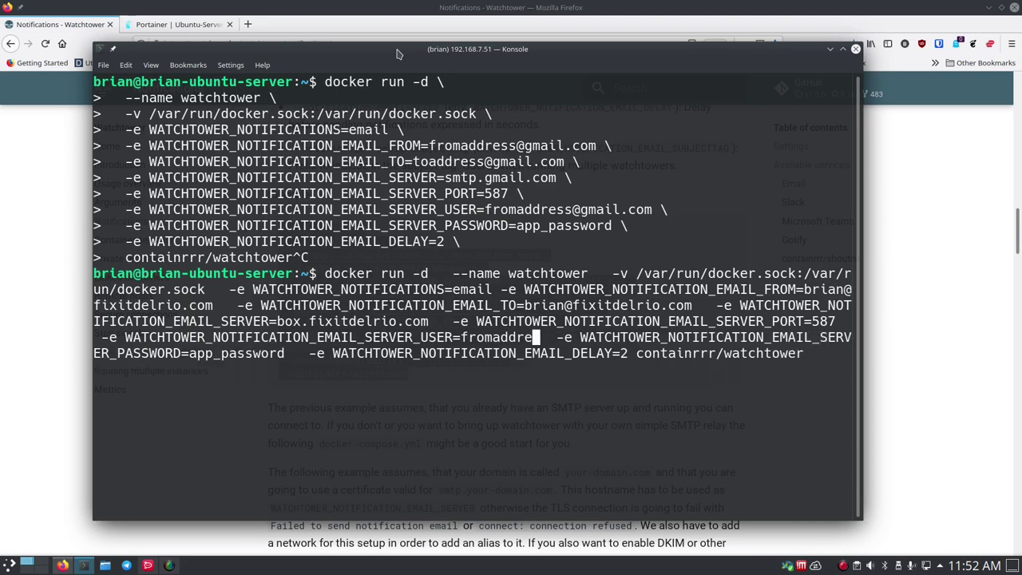
key(BackSpace)
key(BackSpace)
key(BackSpace)
key(BackSpace)
key(BackSpace)
key(BackSpace)
key(BackSpace)
key(BackSpace)
key(BackSpace)
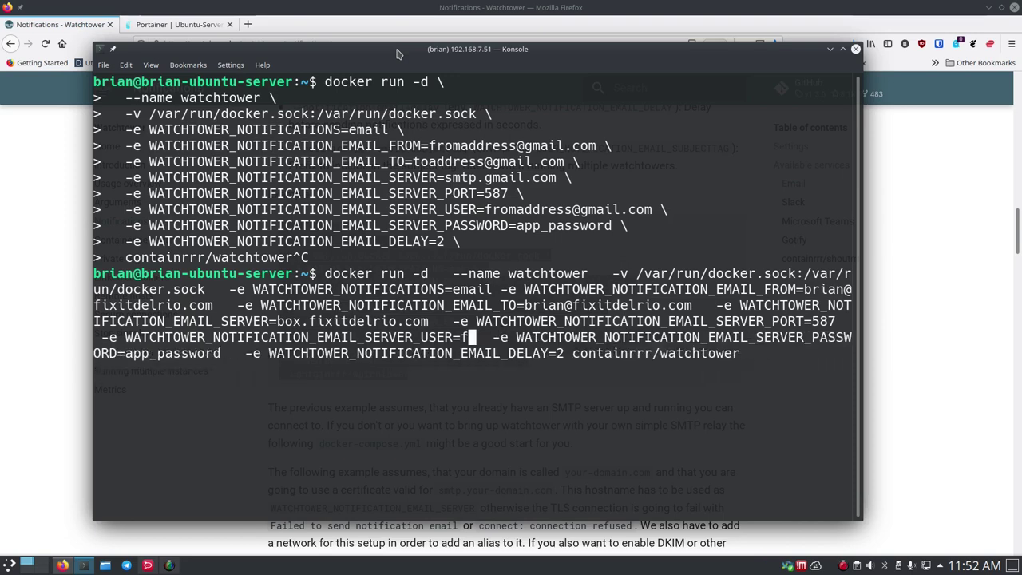
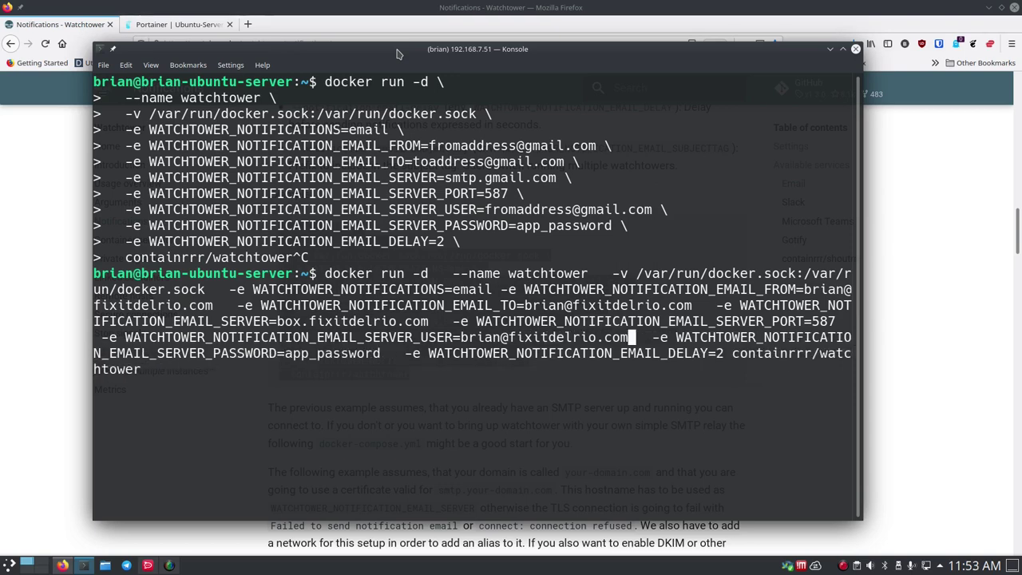
- Paste the real mail account password over app_password and run the Watchtower command
key(Right)
key(Right)
key(Right)
key(Right)
key(Right)
key(Right)
key(Right)
key(Right)
key(Right)
key(Right)
key(Right)
key(Right)
key(Right)
key(Right)
key(Right)
key(Right)
key(Right)
key(Right)
key(Right)
key(Right)
key(Right)
key(Right)
key(Right)
key(Right)
key(Right)
key(Right)
key(Right)
key(Right)
key(Right)
key(Right)
key(Right)
key(Right)
key(Right)
key(Right)
key(Right)
key(Right)
key(Right)
key(Right)
key(Right)
key(Right)
key(Right)
key(Right)
key(BackSpace)
key(BackSpace)
key(BackSpace)
key(BackSpace)
key(BackSpace)
key(BackSpace)
key(BackSpace)
key(BackSpace)
key(BackSpace)
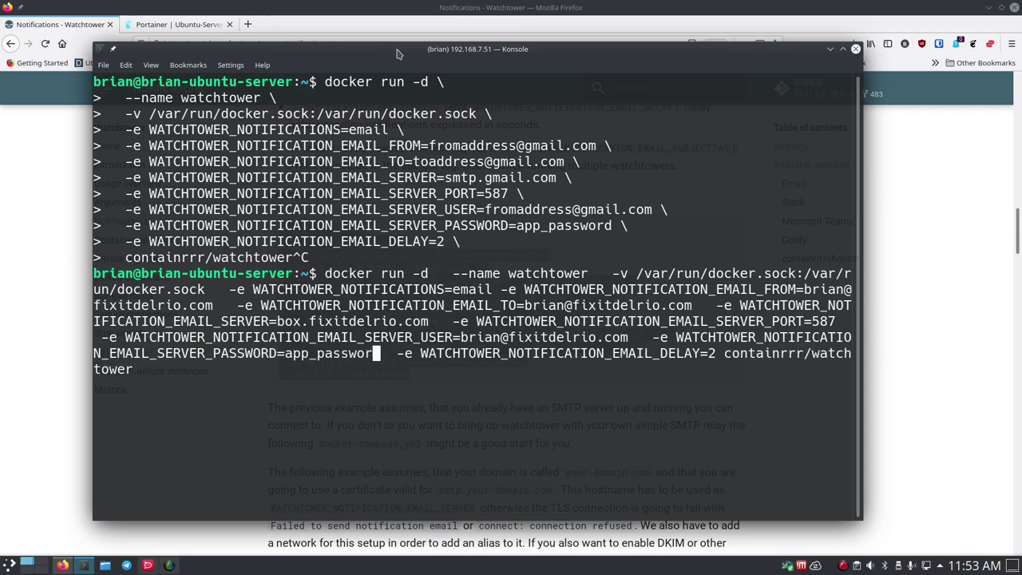
key(ctrl+shift+v)
key(Right)
key(Right)
key(Right)
key(Right)
key(Right)
key(Right)
key(Right)
key(Right)
key(Right)
key(Right)
key(Right)
key(Right)
key(Right)
key(Right)
key(Right)
key(Right)
key(Right)
key(Right)
key(Right)
key(Right)
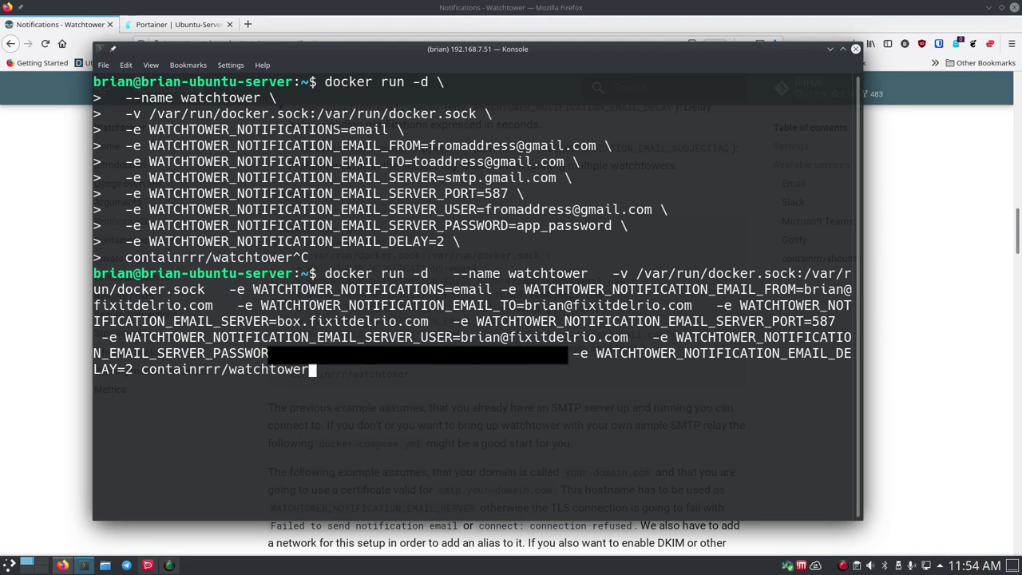
key(Return)
- Run docker ps twice, clearing in between, to see watchtower running beside meshcentral and portainer_agent
key(ctrl+l)
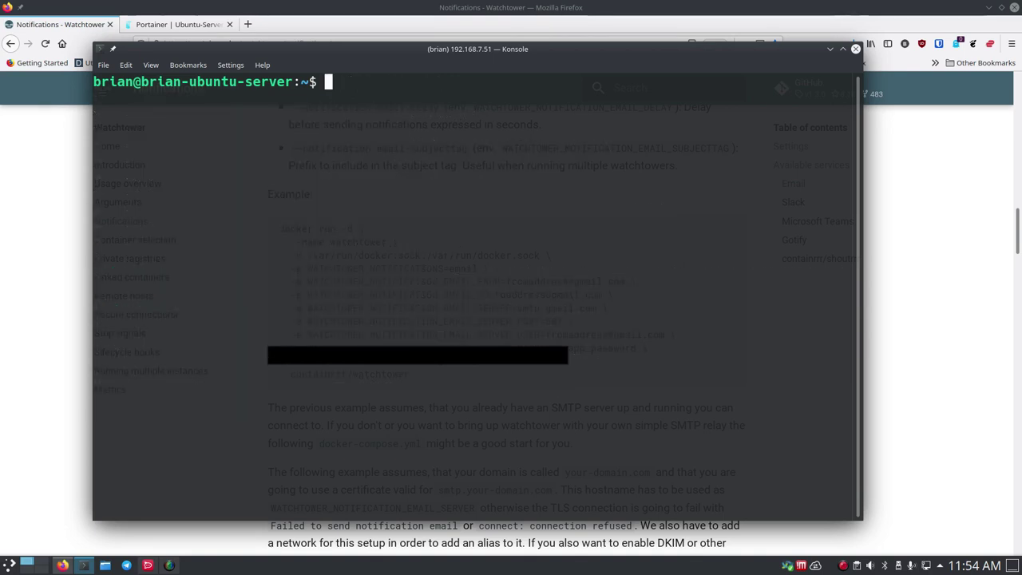
text(docker ps)
key(Return)
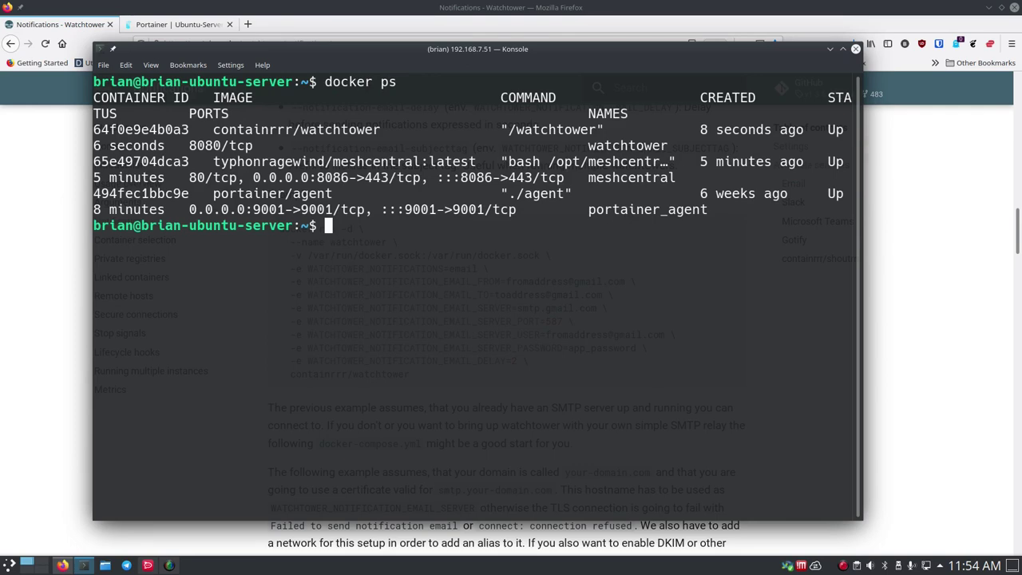
text(clear)
key(Return)
key(Up)
key(Up)
key(Return)
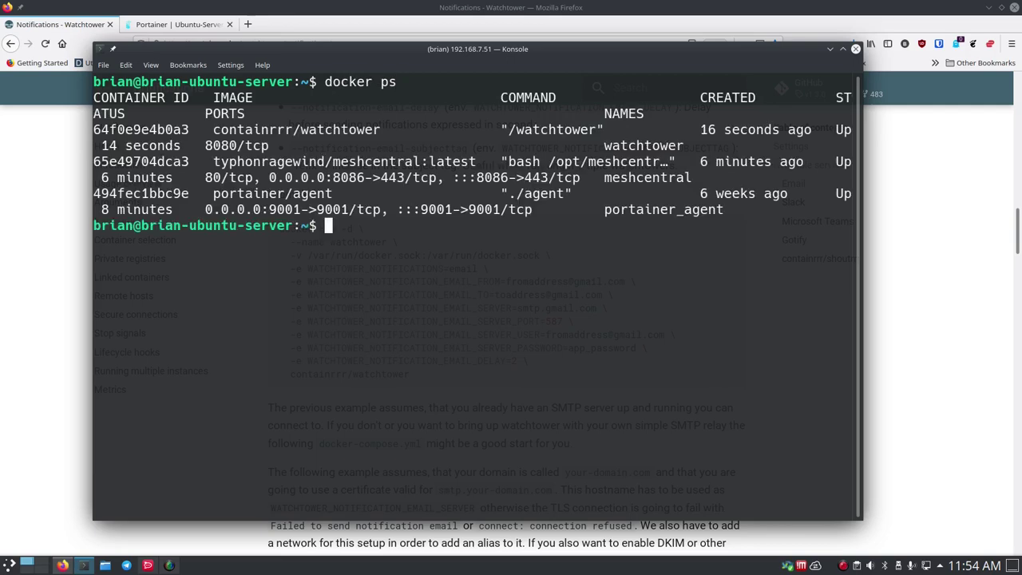
- Reload Portainer's container list, confirm watchtower is running, and view its live stats
click(830, 49)
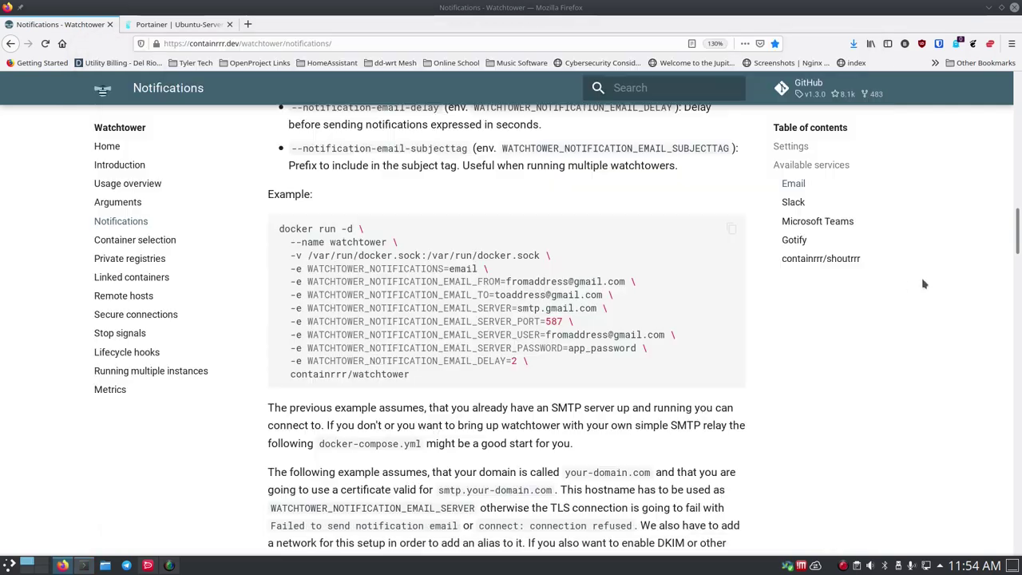
click(169, 24)
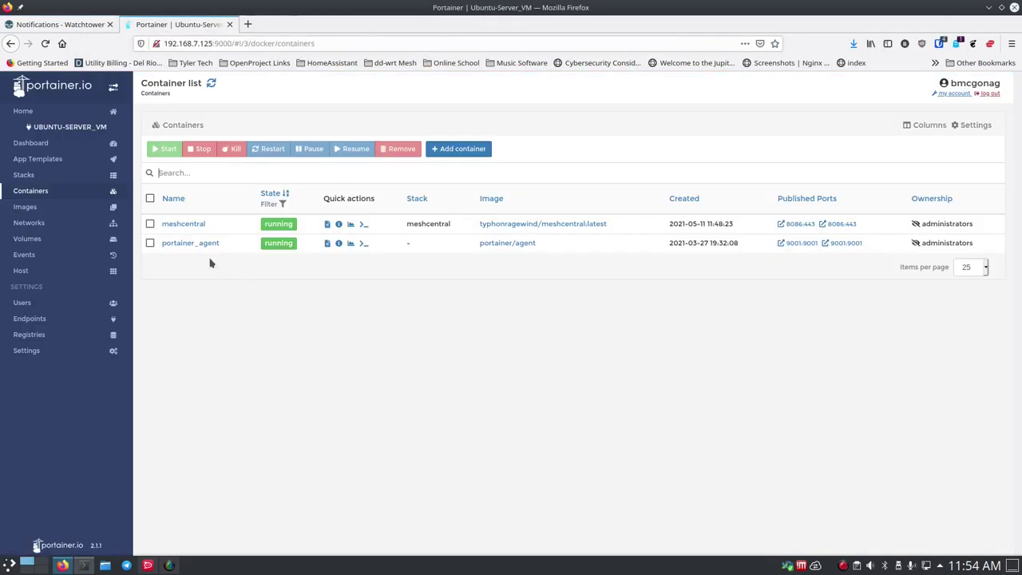
click(44, 43)
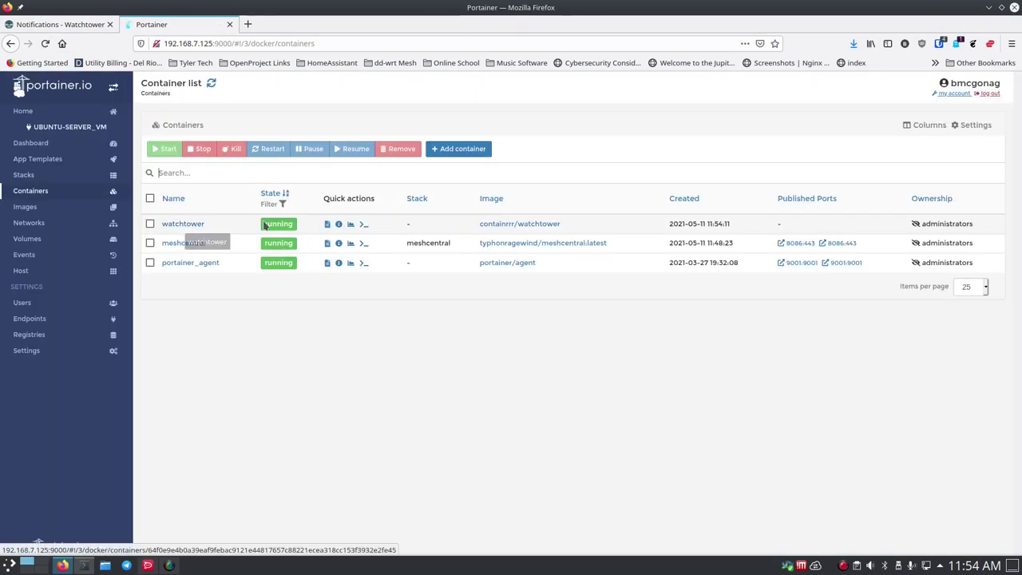
click(352, 226)
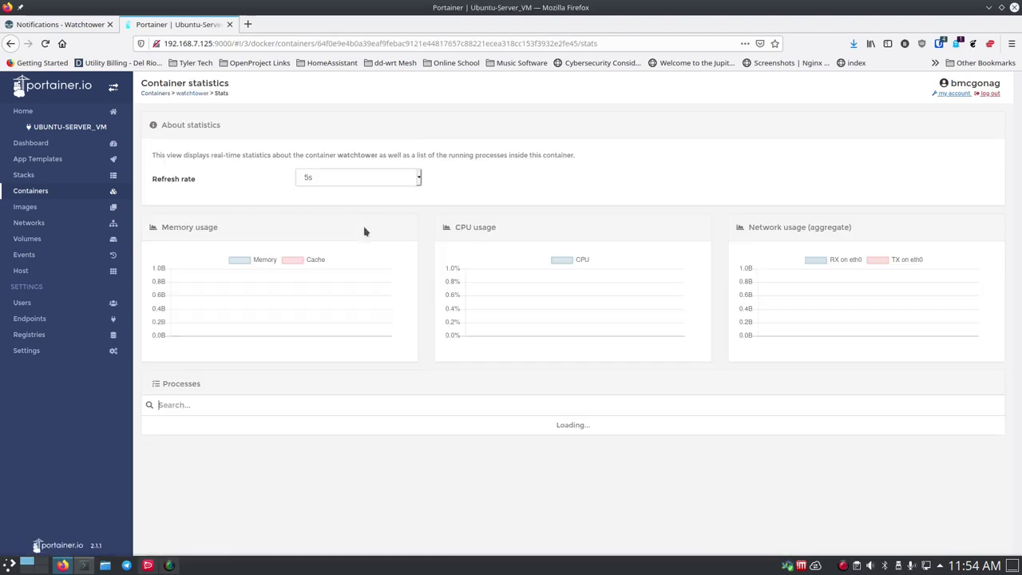
click(16, 45)
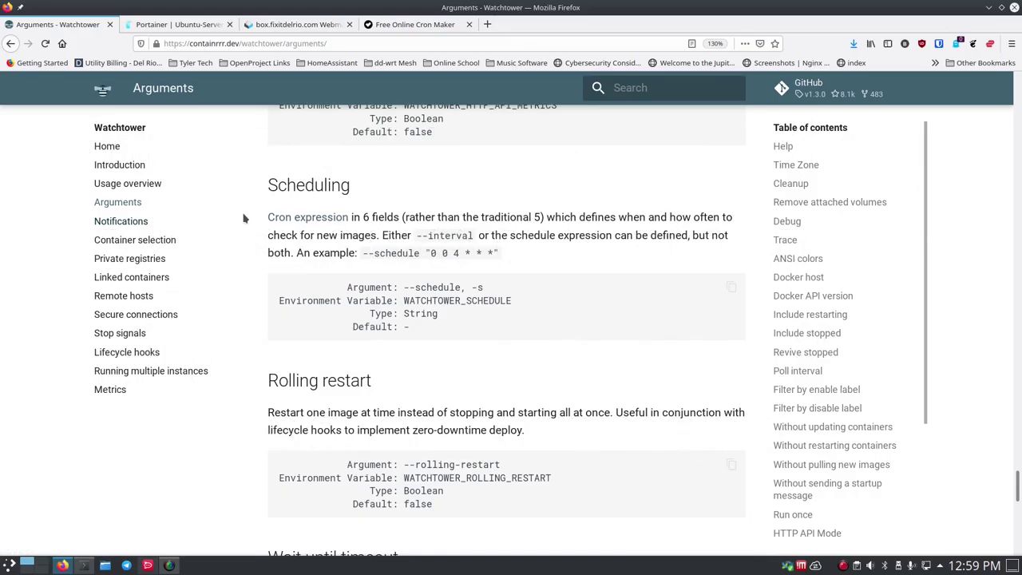
scroll(363, 192, down, 1)
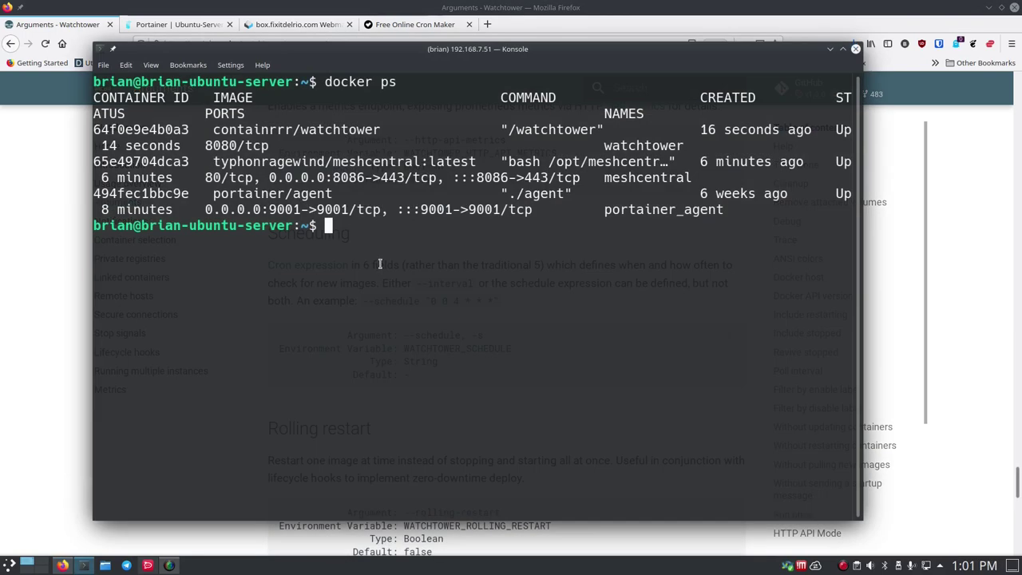
- Stop and remove the watchtower container, then clear the terminal
text(docker stop wat)
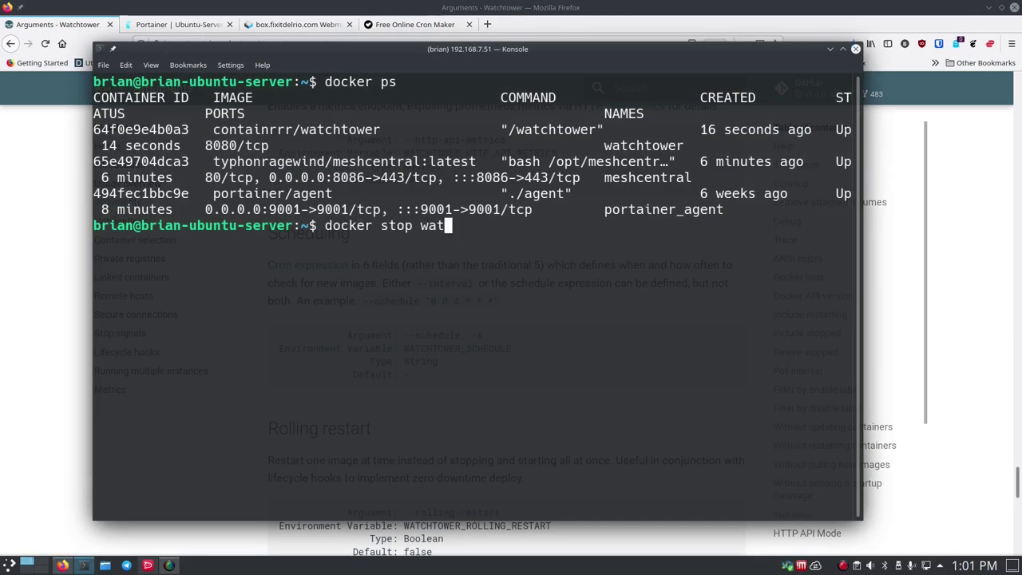
key(Tab)
key(Return)
text(docker rm )
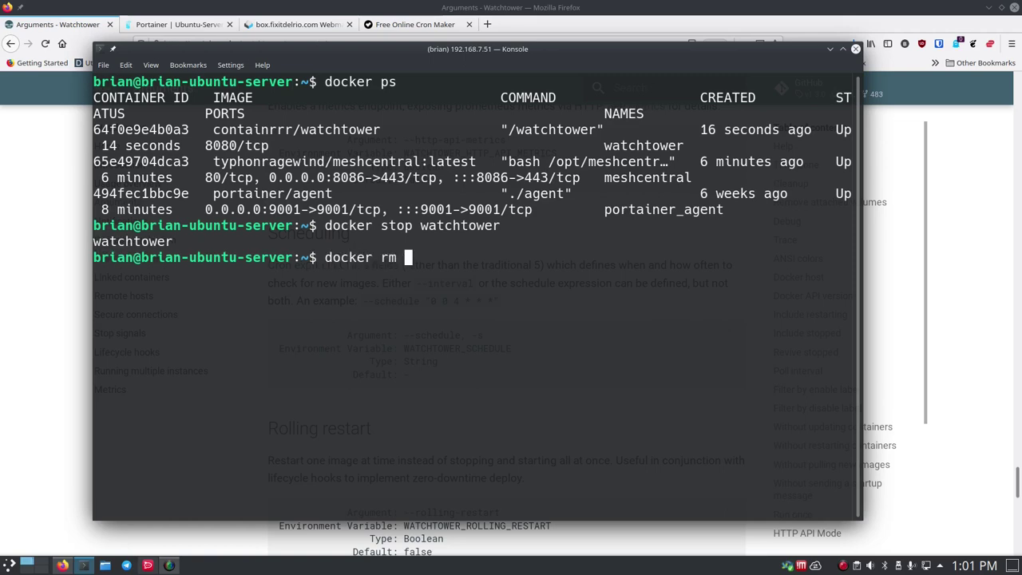
text(wa)
key(Tab)
key(Return)
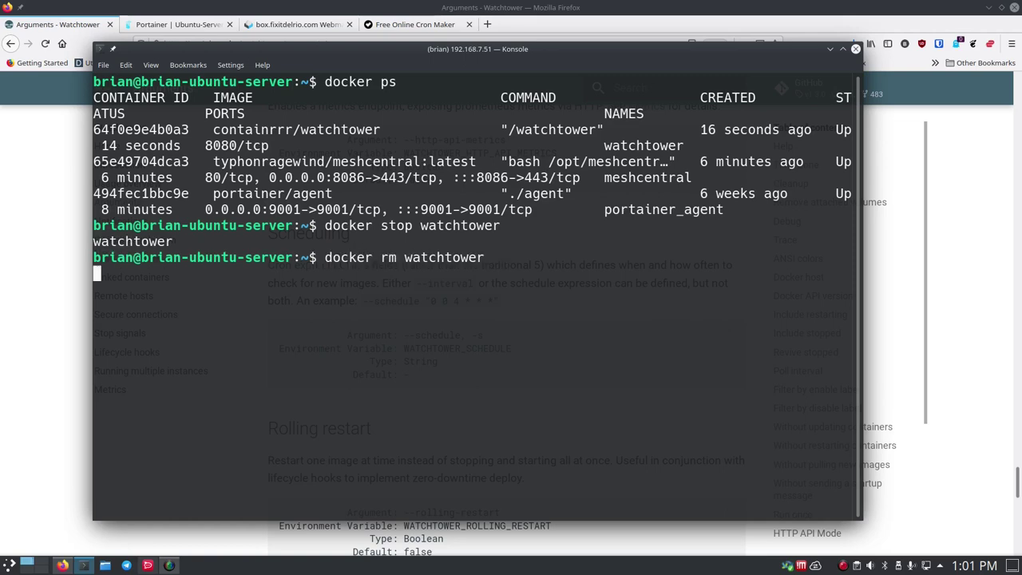
key(ctrl+l)
- List the running containers, then all containers with docker ps -a
text(docker ps)
key(Return)
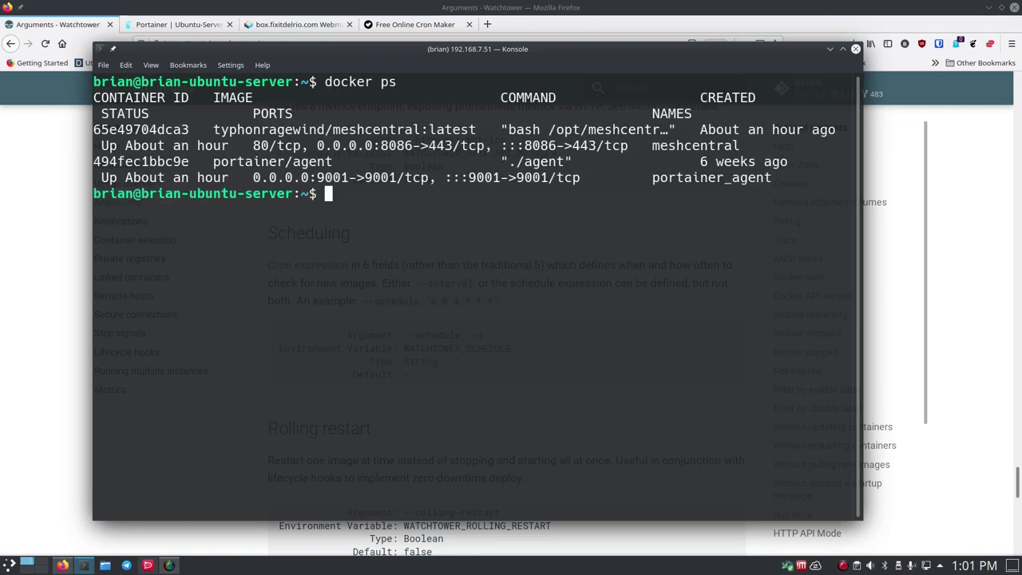
text(docker psa)
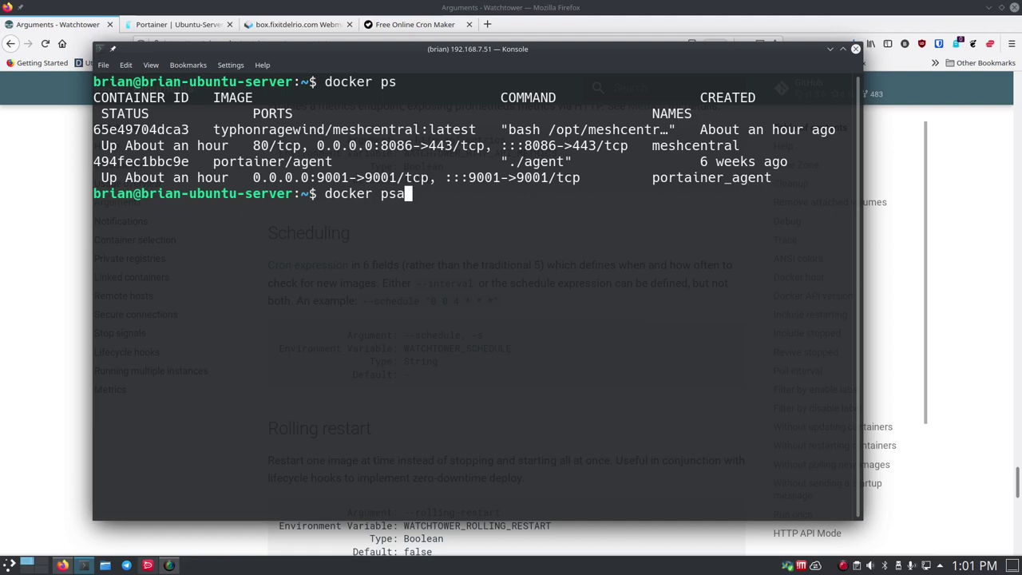
key(BackSpace)
text(-a)
key(Return)
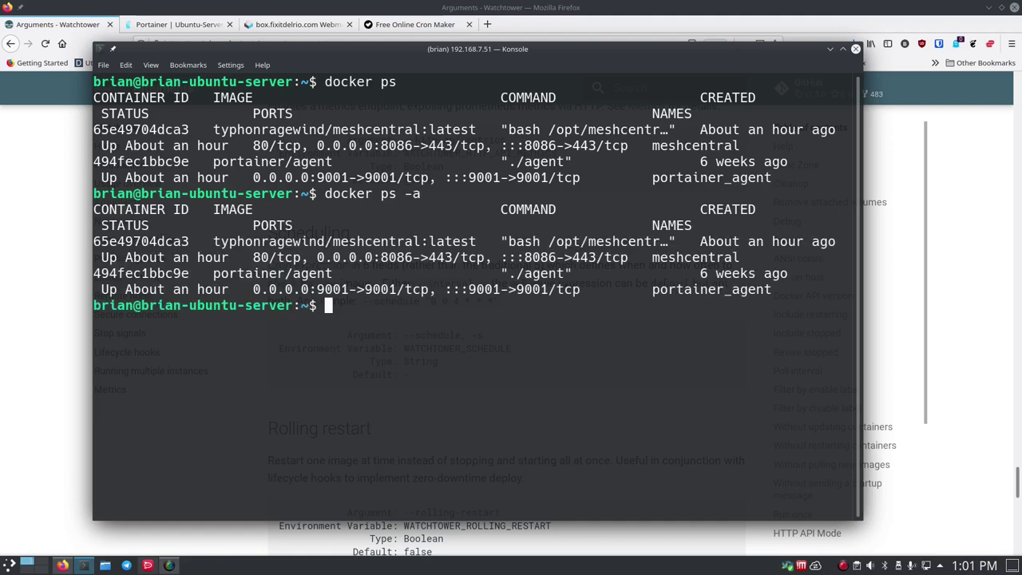
- Clear the screen and recall the full docker run watchtower command from history
text(clear)
key(Return)
key(Up)
key(Up)
key(Up)
key(Up)
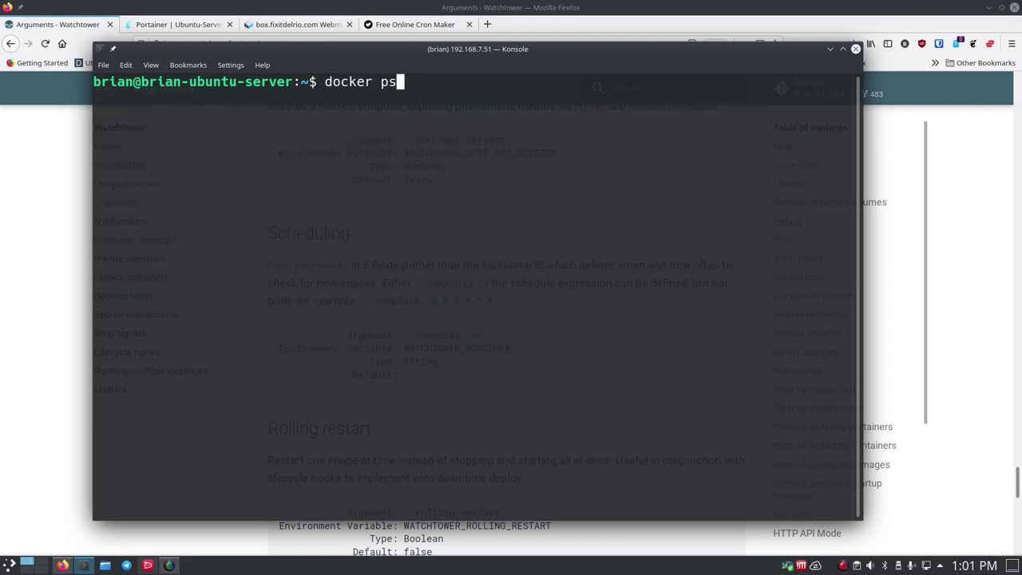
key(Down)
key(Down)
key(Down)
key(Down)
key(Up)
key(Up)
key(Up)
key(Up)
key(Up)
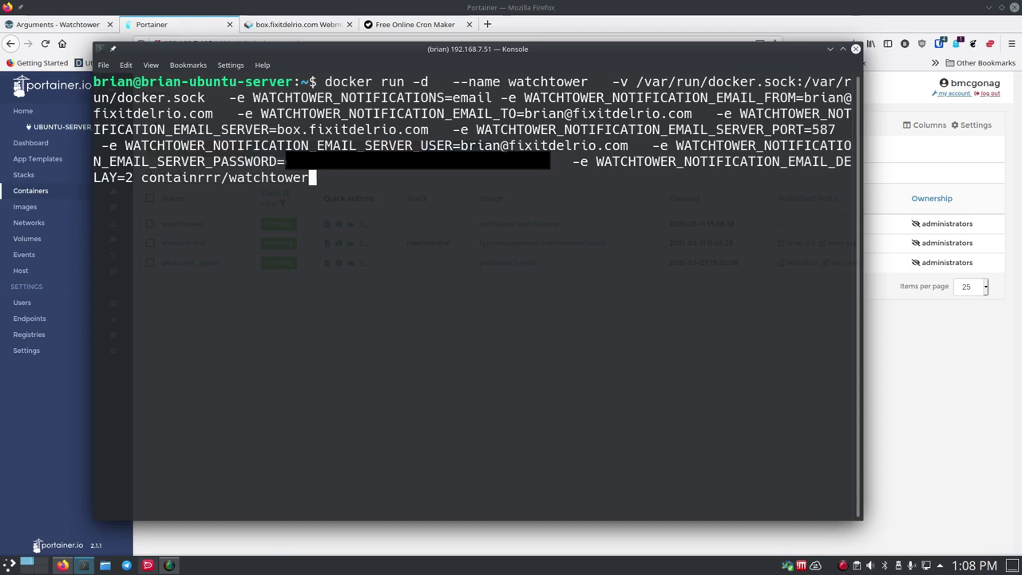
- Select the WATCHTOWER_SCHEDULE variable name under Scheduling in the Watchtower Arguments docs
click(57, 24)
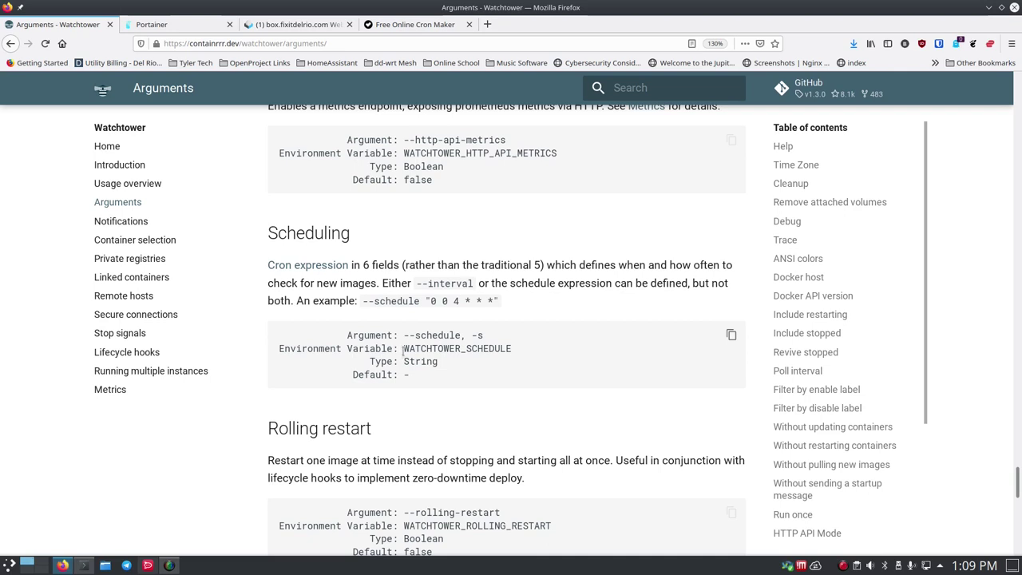
drag(403, 349, 510, 349)
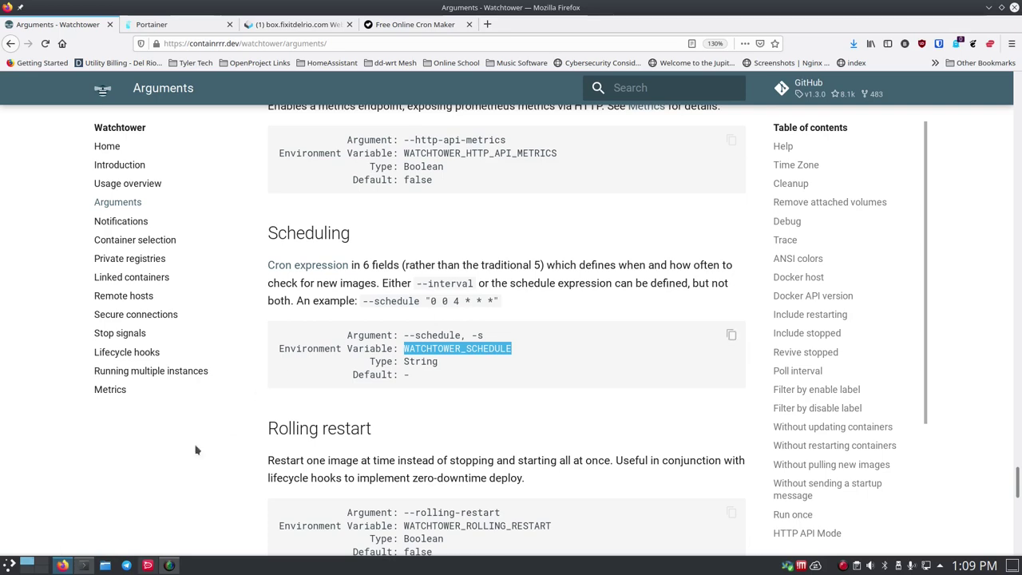
- Rerun watchtower with -e WATCHTOWER_SCHEDULE="0/5 * * * * *" inserted before the image name
click(84, 565)
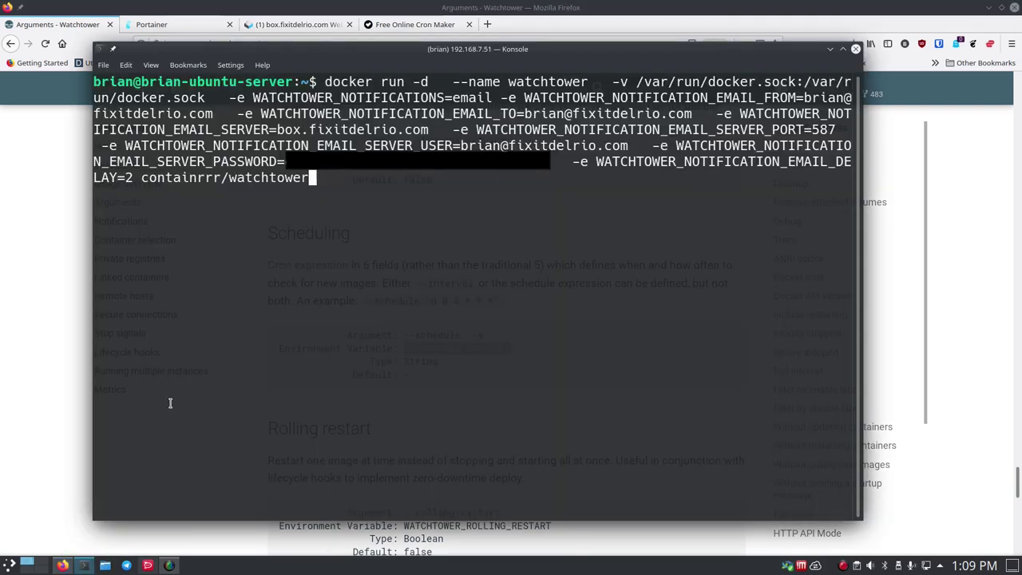
key(Left)
key(Left)
key(Left)
key(Left)
key(Left)
key(Left)
key(Left)
key(Left)
key(Left)
key(Left)
key(Left)
key(Left)
key(Left)
key(Left)
key(Left)
key(Left)
key(Left)
key(Left)
key(Left)
key(Left)
text(-e WATCHTOWER)
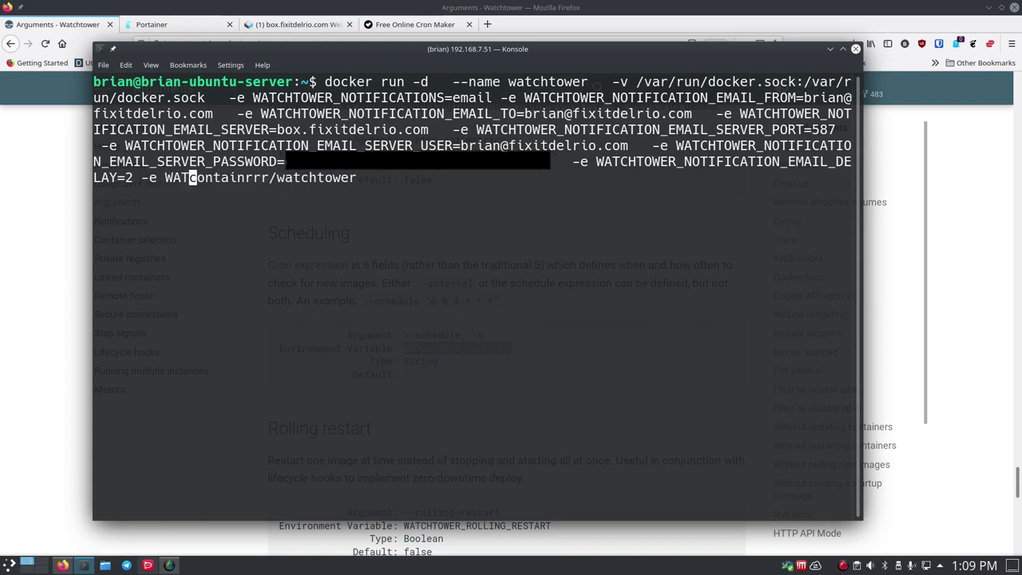
text(_)
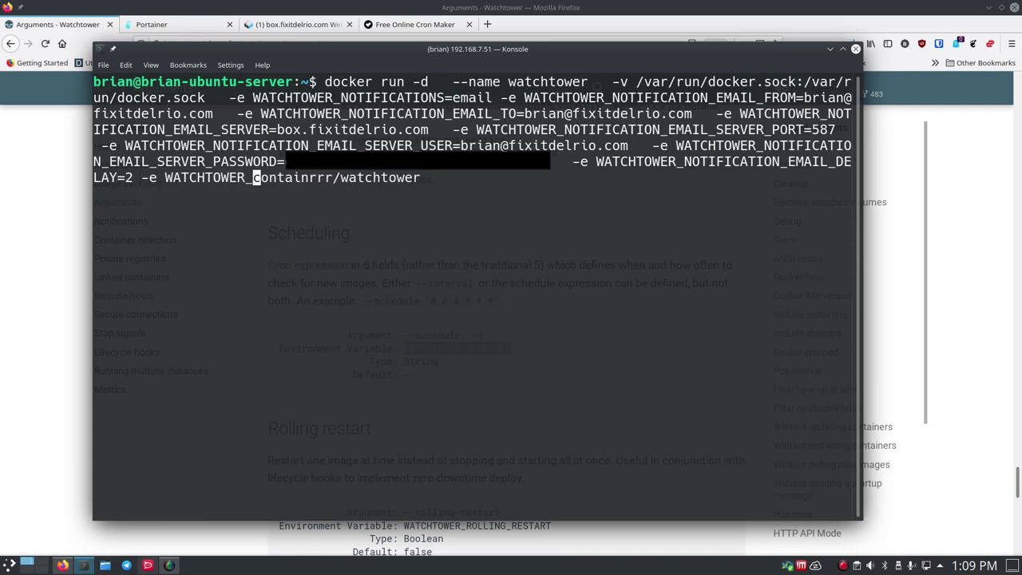
text(SCHEDULE)
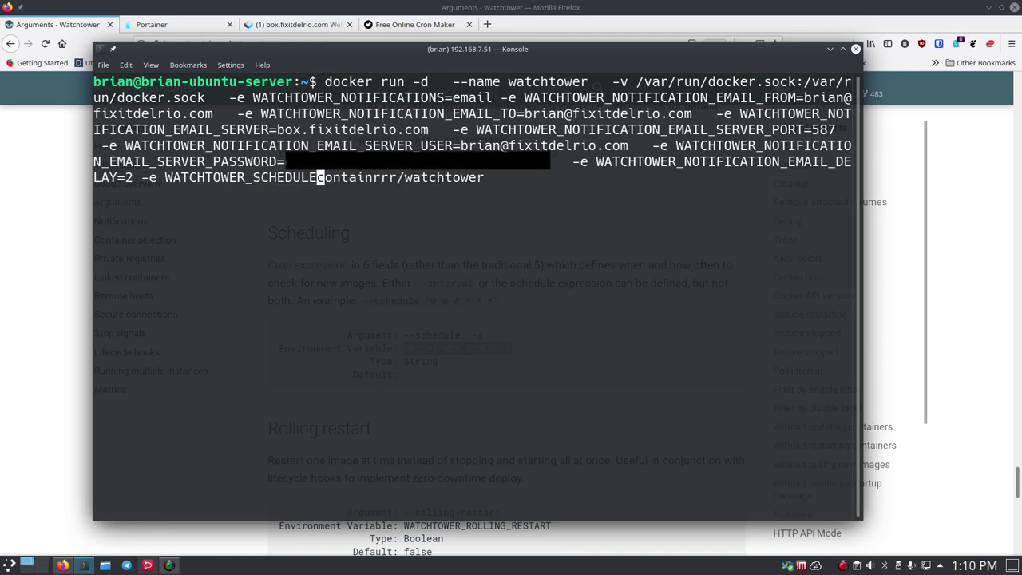
text(=)
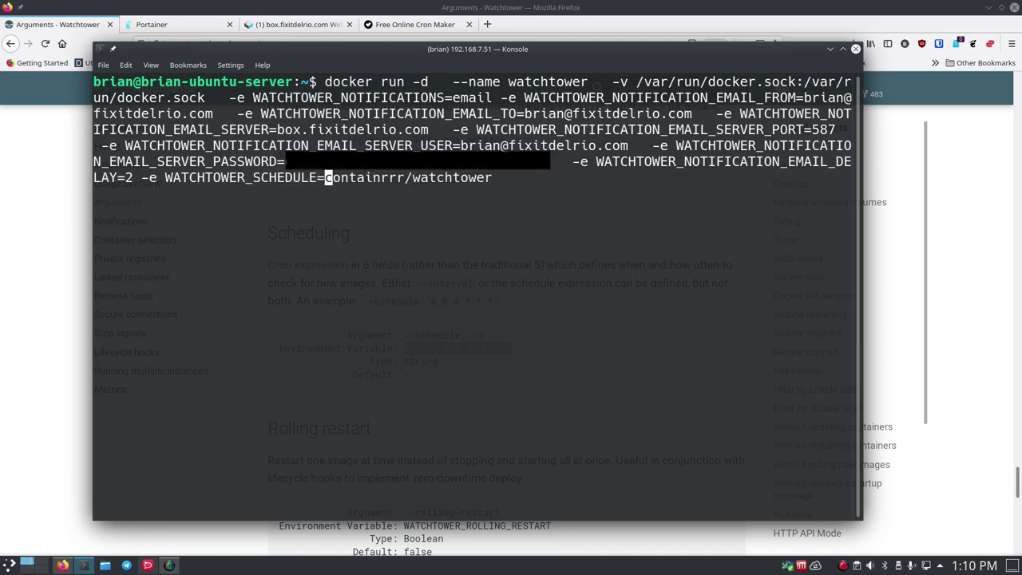
text(")
text(0/5 )
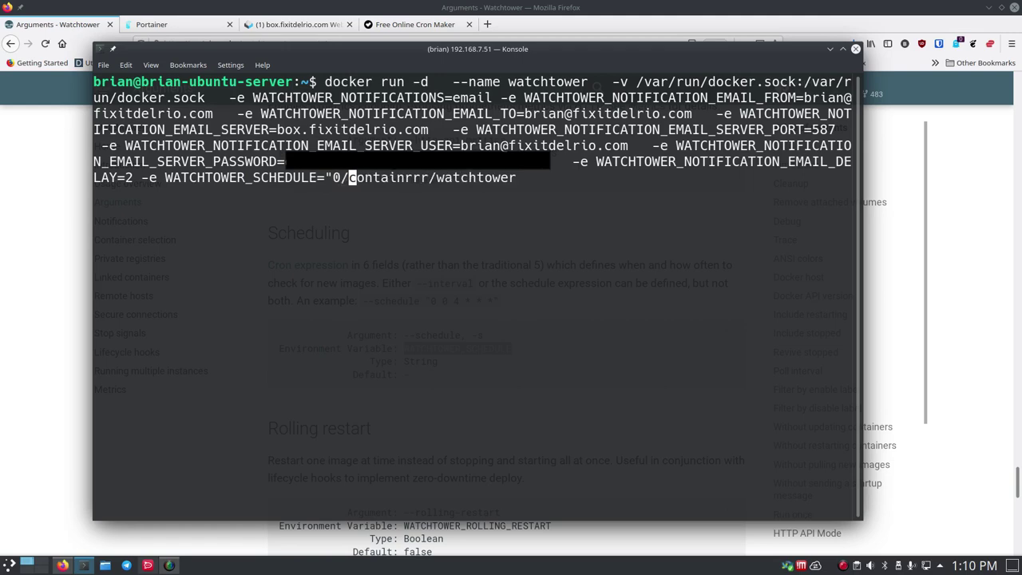
text(* * )
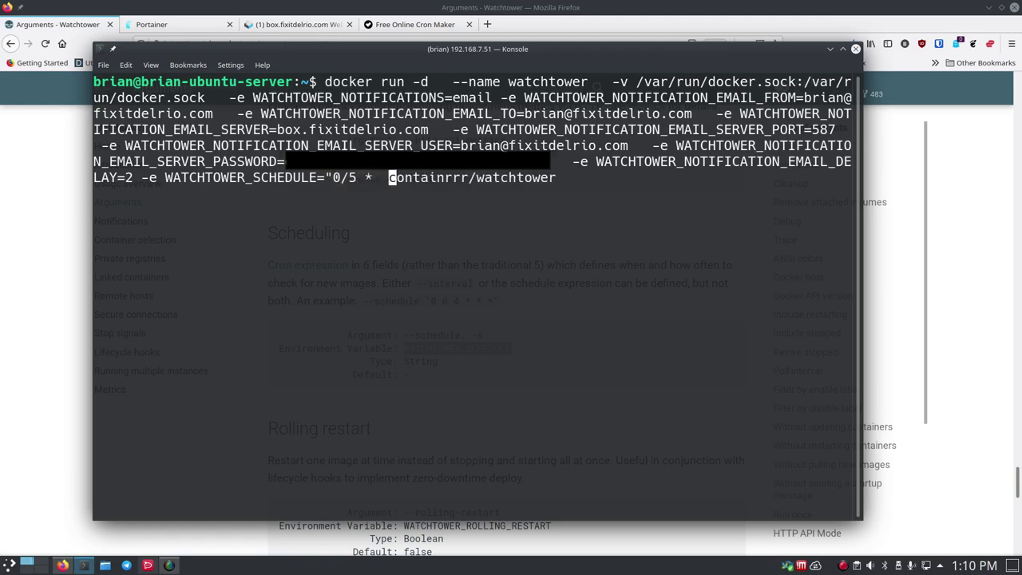
text(* * *)
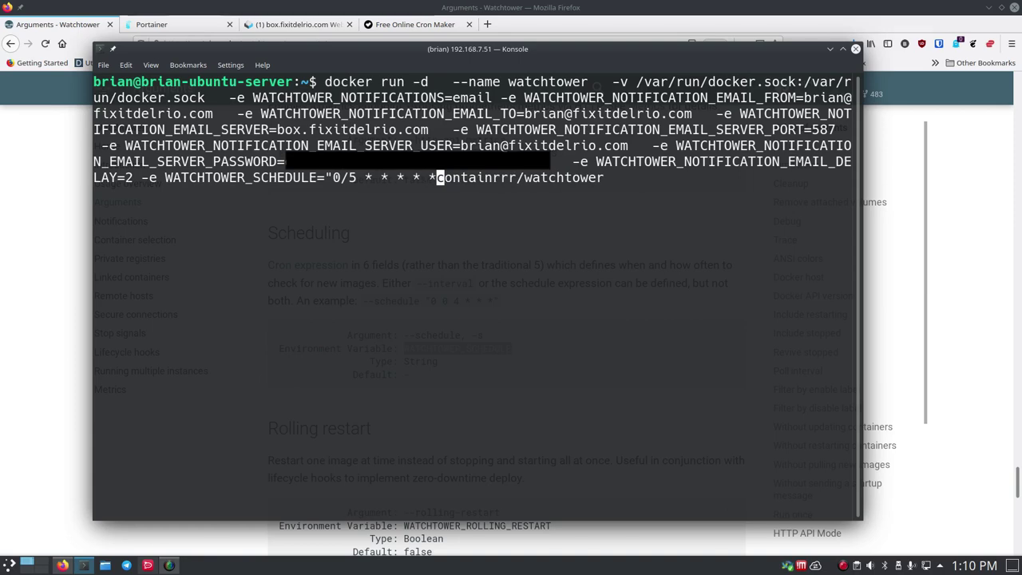
text(")
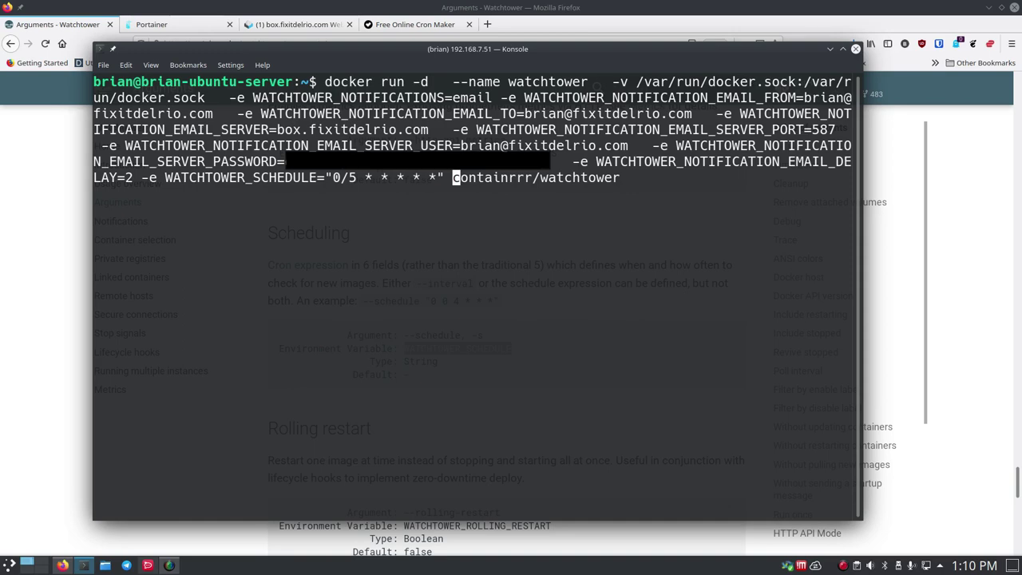
key(Return)
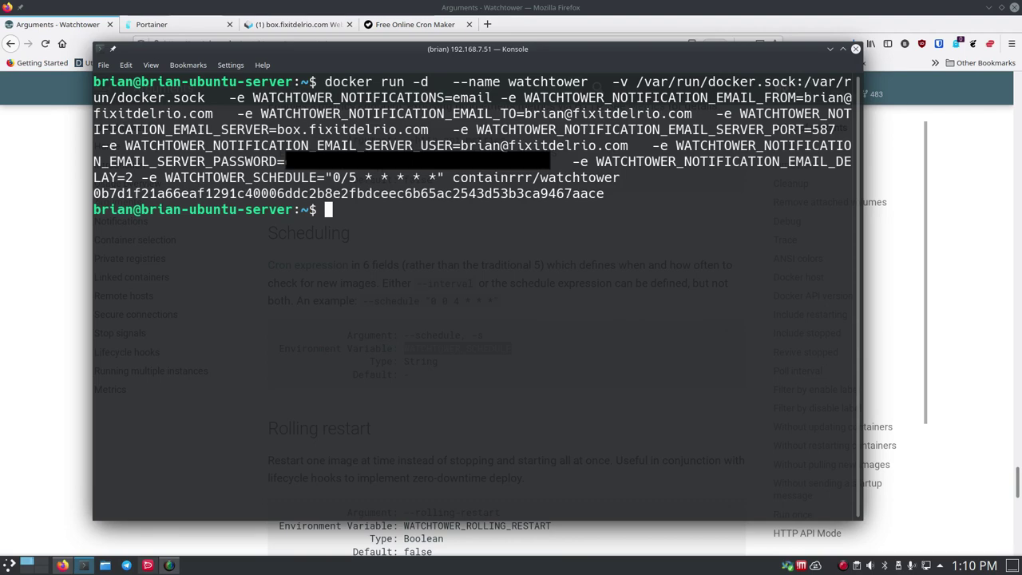
- Reload Portainer's container list and open the new watchtower container's logs
click(24, 252)
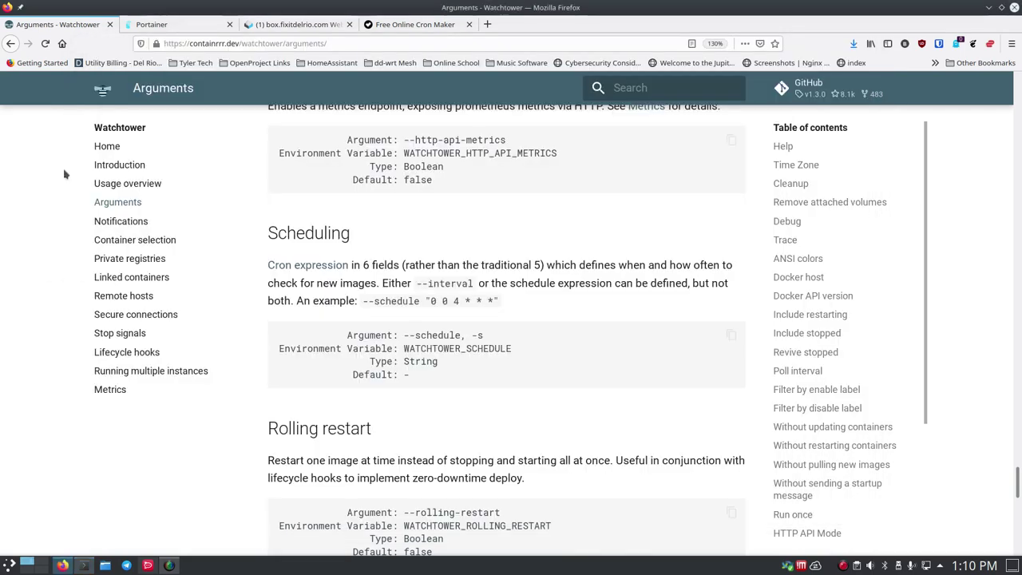
click(153, 24)
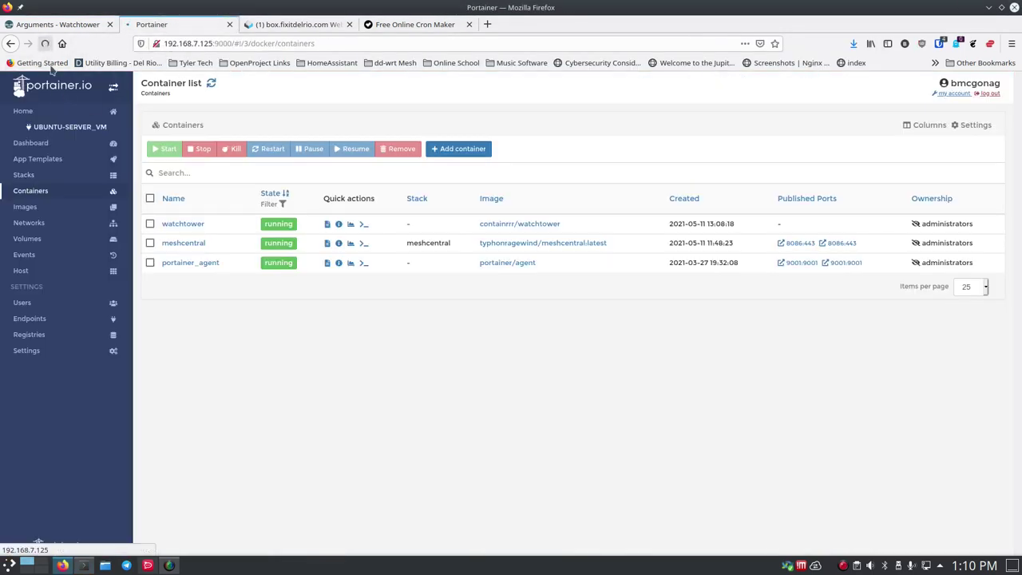
click(45, 43)
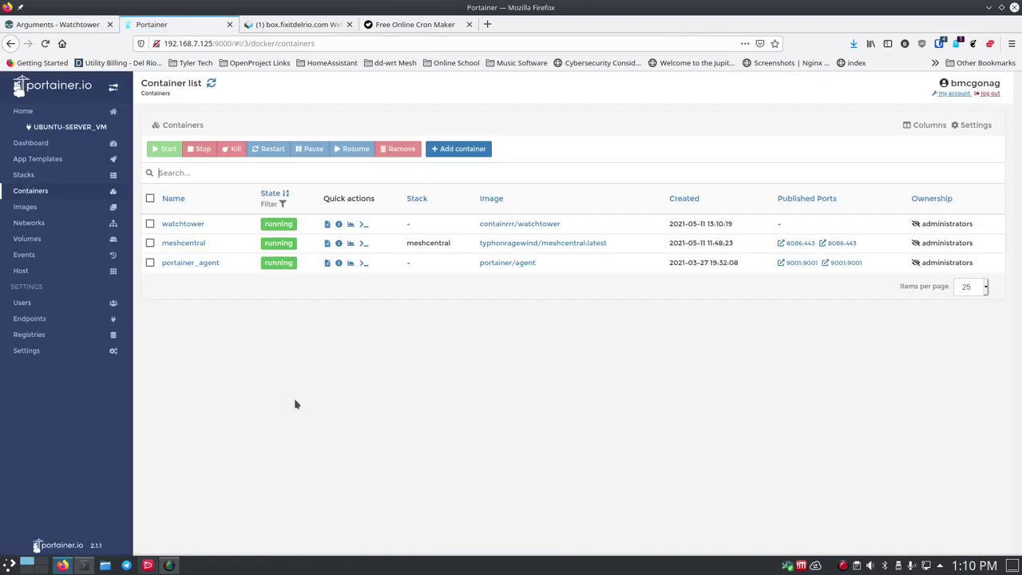
click(326, 225)
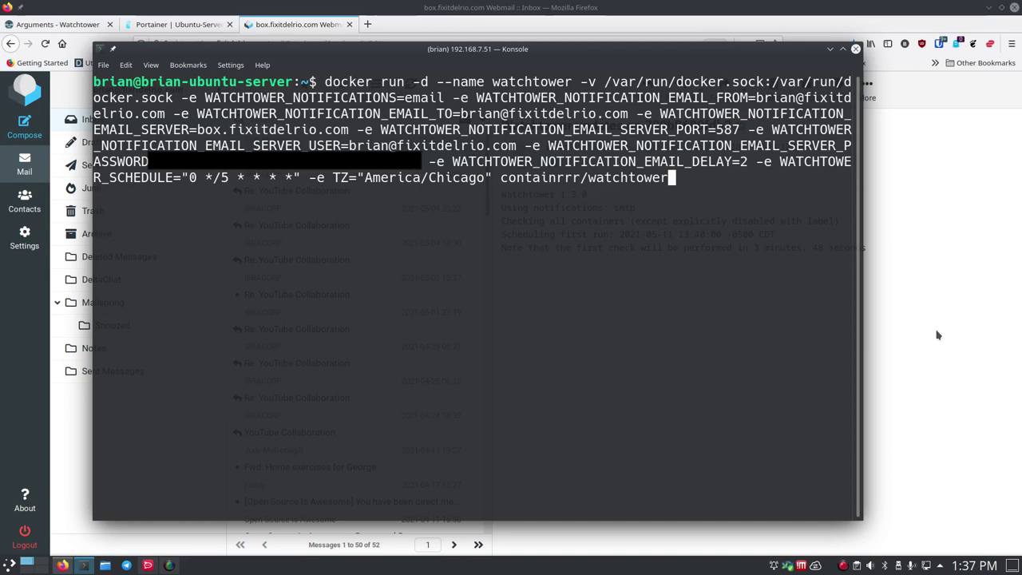
- Read the 'Watchtower updates on 789b8680fdb3' email in Webmail, then return to the watchtower logs
key(alt+Tab)
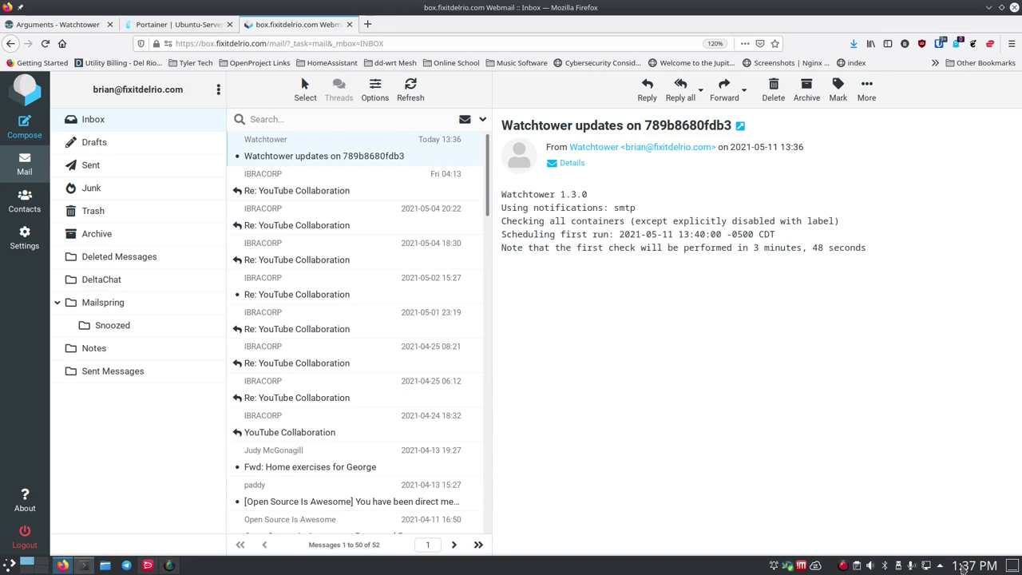
mouse_move(970, 569)
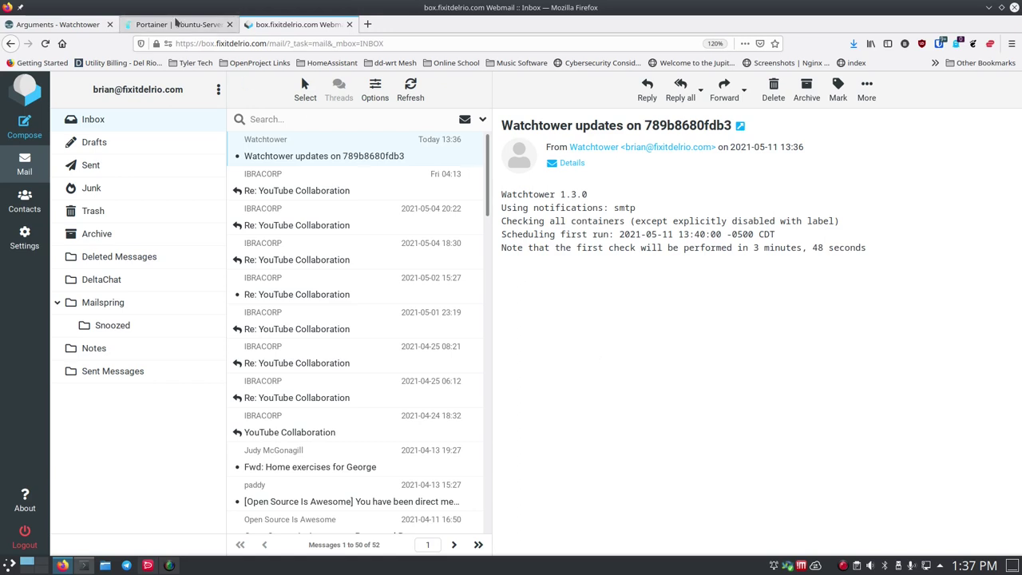
click(177, 22)
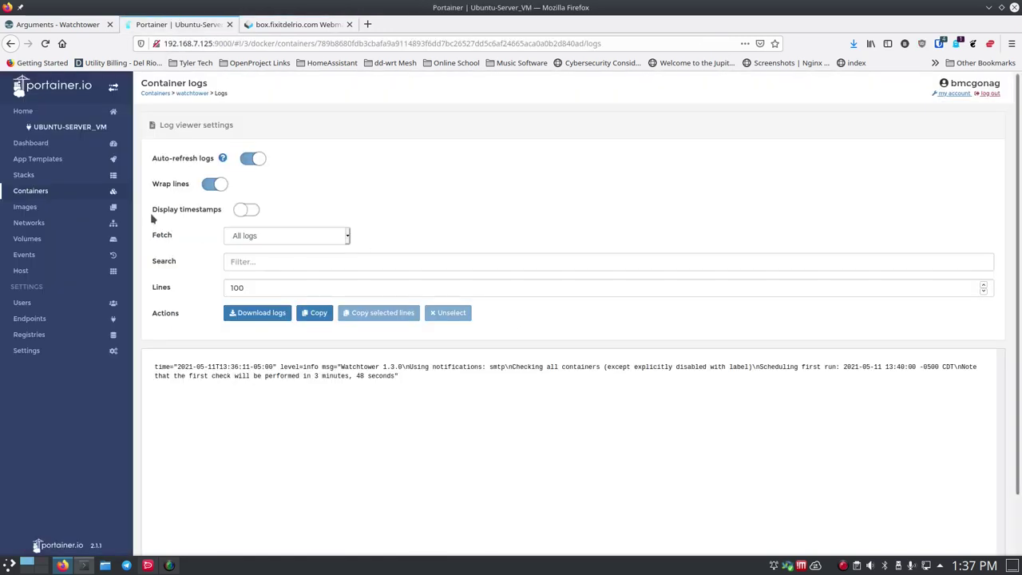
- Go back to Portainer's Containers list and bring up Konsole
click(42, 194)
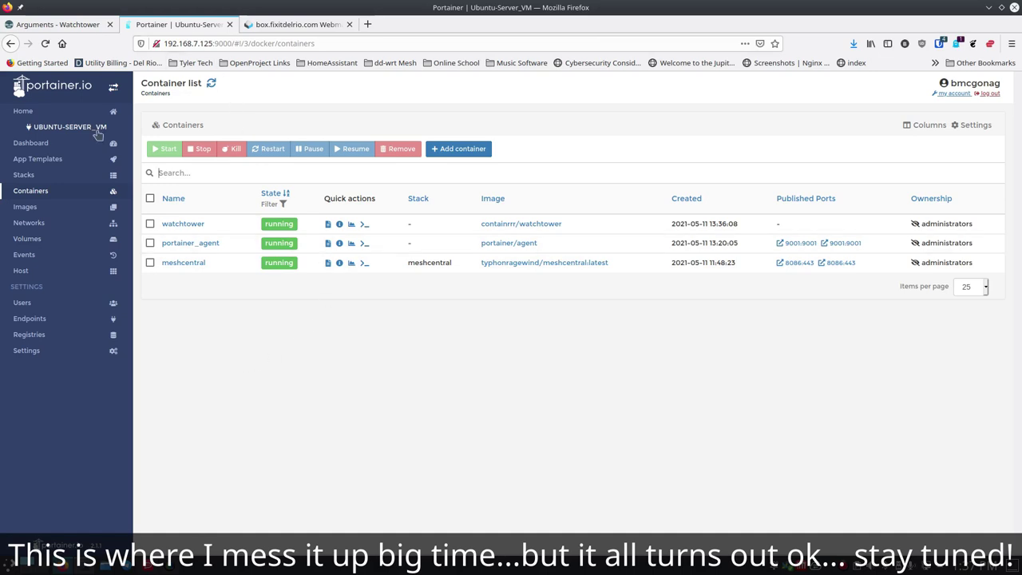
click(83, 564)
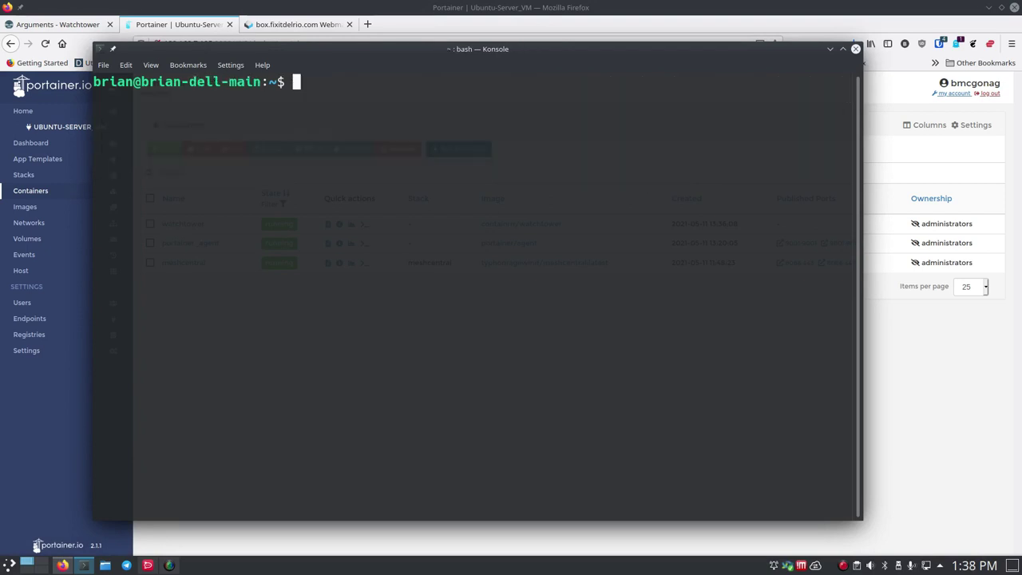
- SSH into the second server, review its running containers including nginx proxy manager, then hide Konsole
text(ssh brian@19)
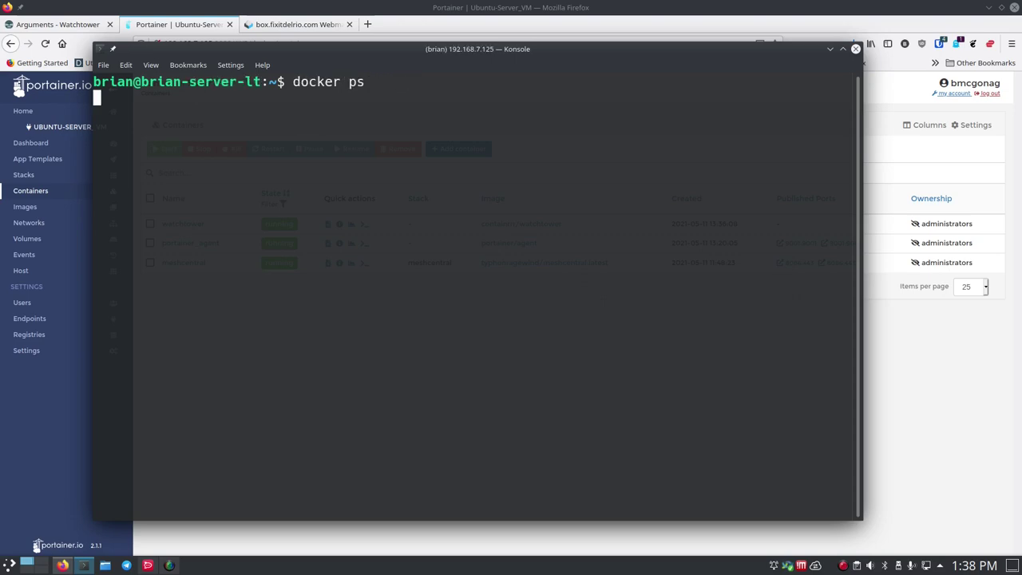
key(Return)
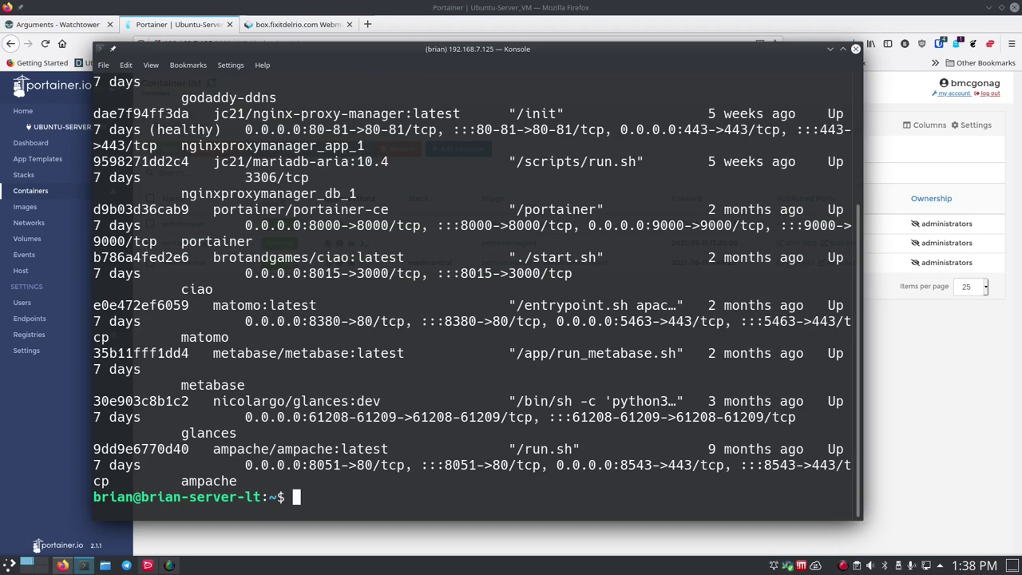
scroll(376, 336, up, 4)
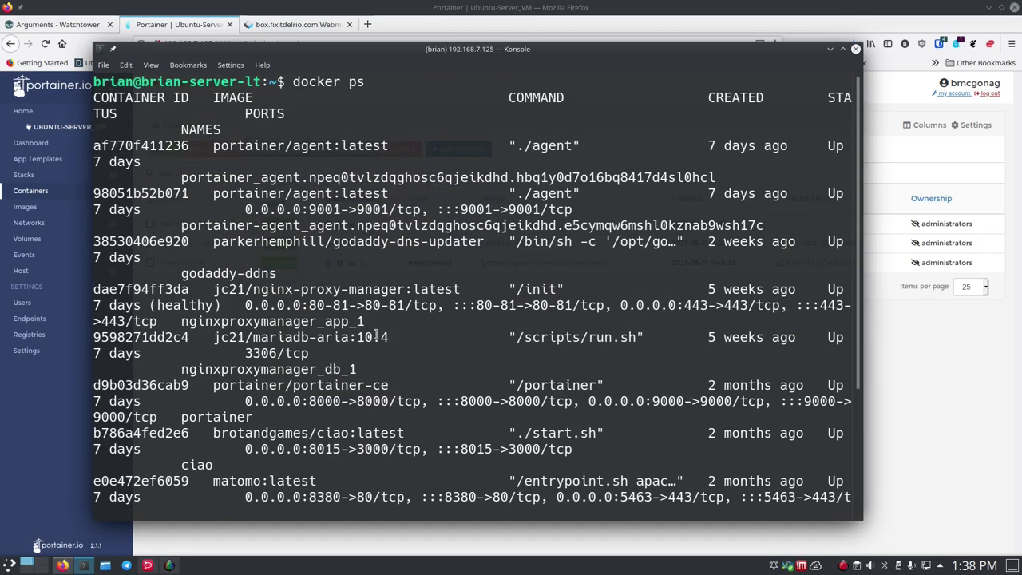
scroll(376, 337, down, 4)
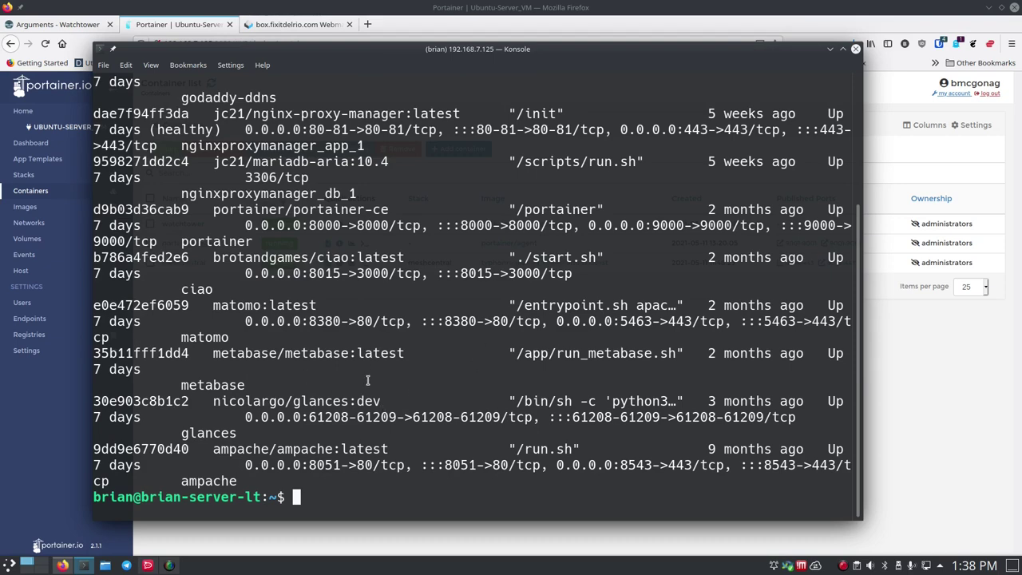
scroll(368, 380, up, 4)
scroll(369, 383, down, 4)
click(69, 413)
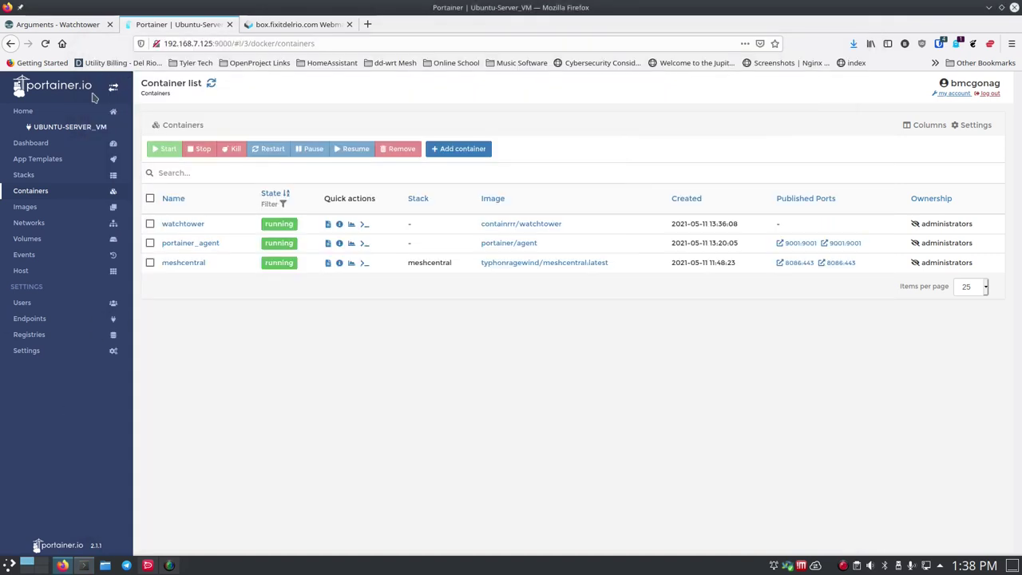
- Open the local endpoint's container list from Home, then switch to the Webmail Watchtower email
click(26, 111)
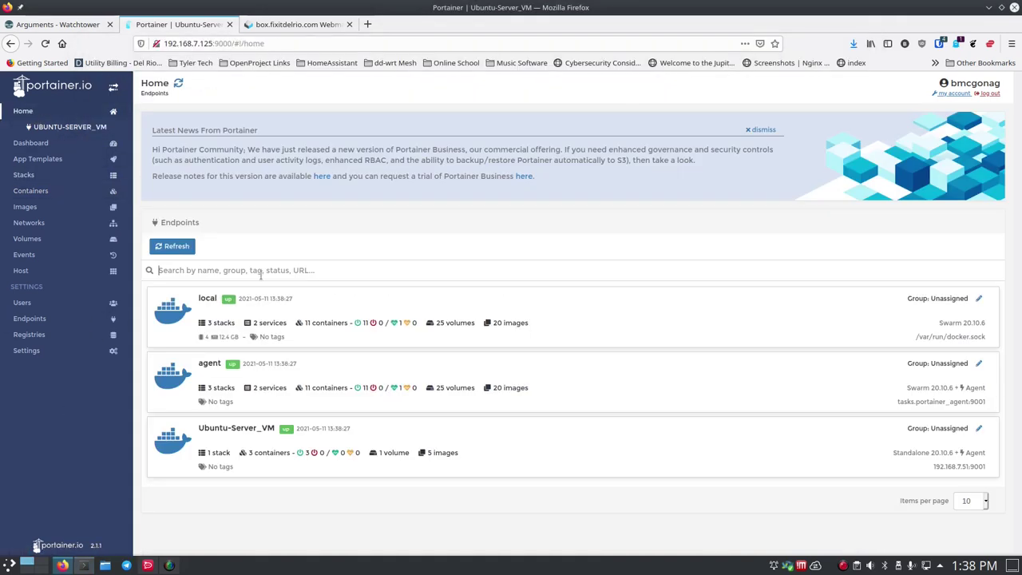
click(210, 301)
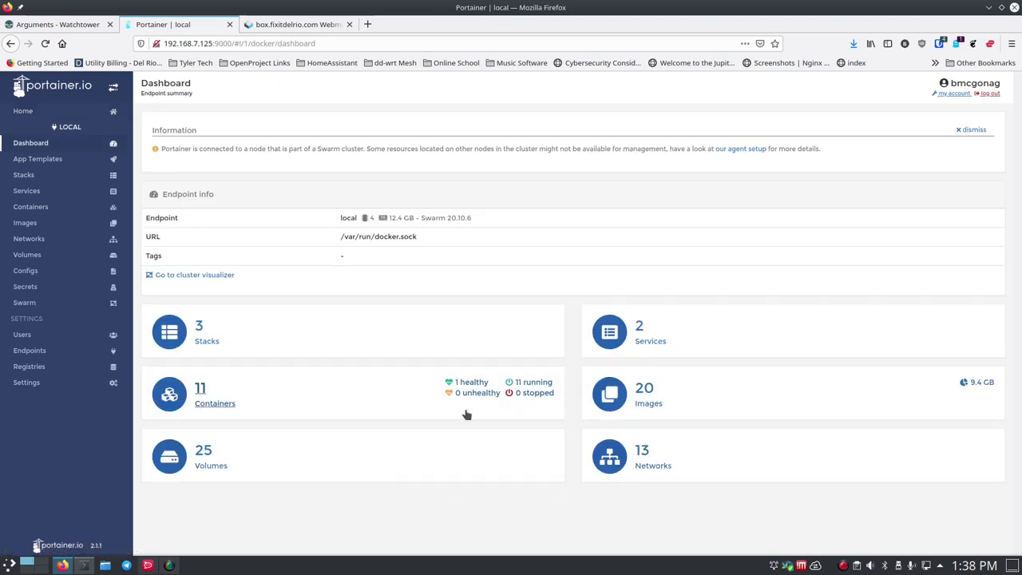
click(211, 404)
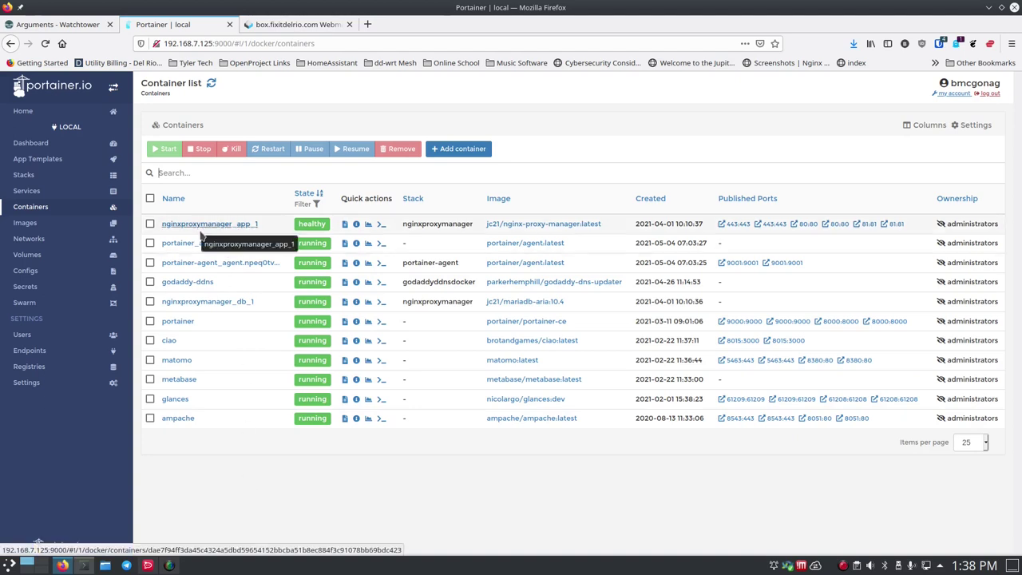
drag(182, 227, 239, 240)
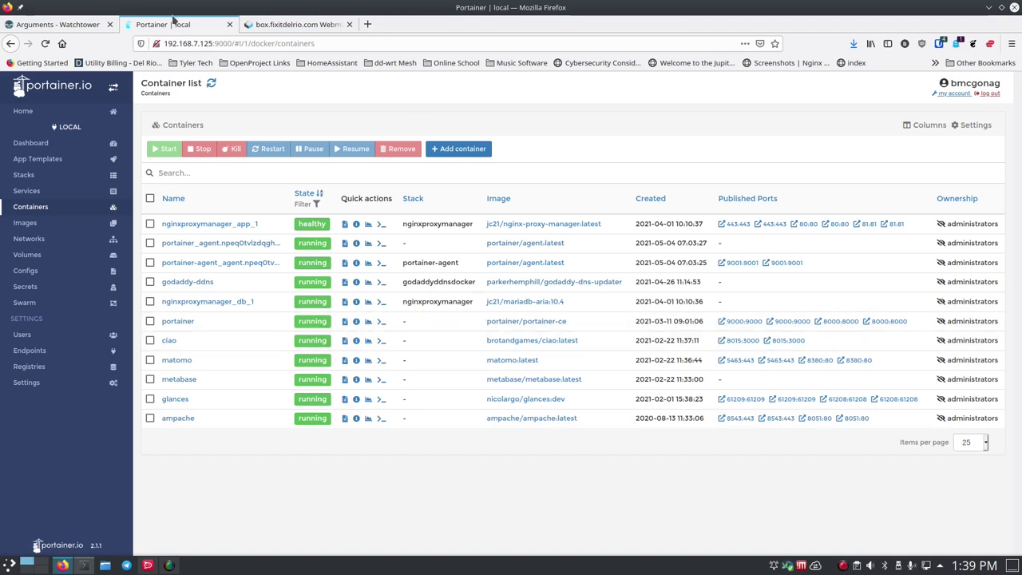
click(266, 24)
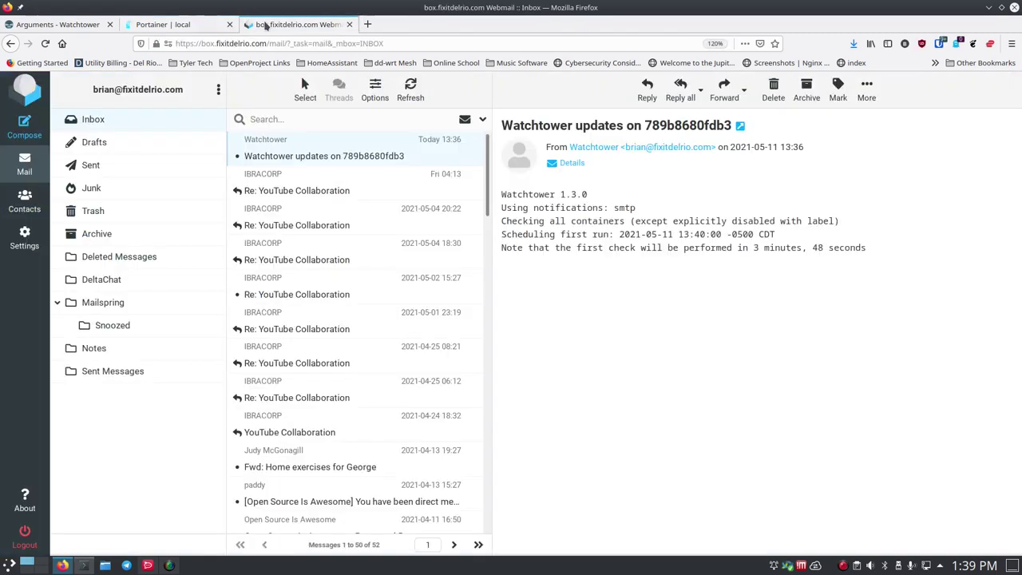
- Clear Konsole and paste the Watchtower docker run command to launch it on the second server
click(76, 26)
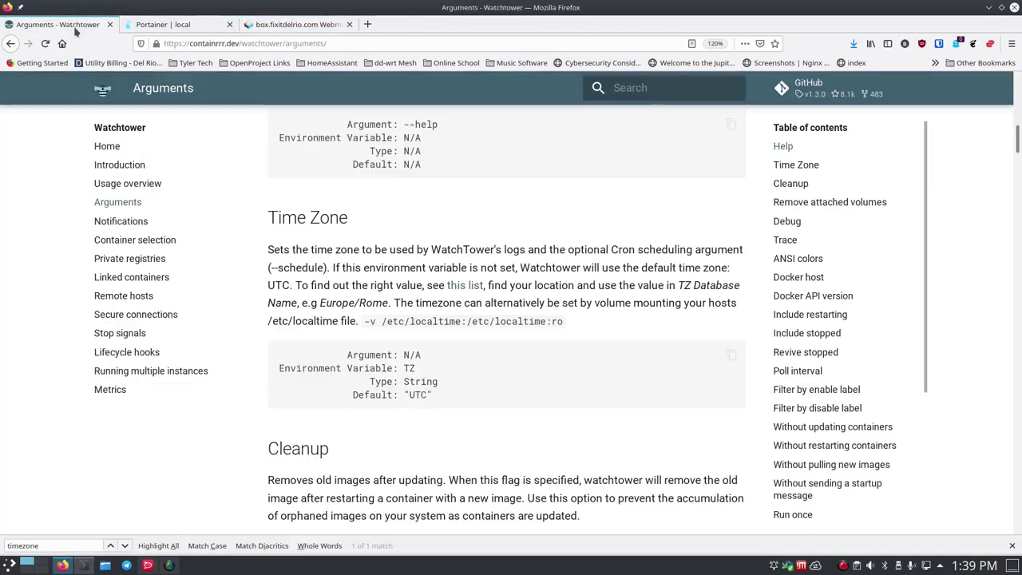
click(83, 566)
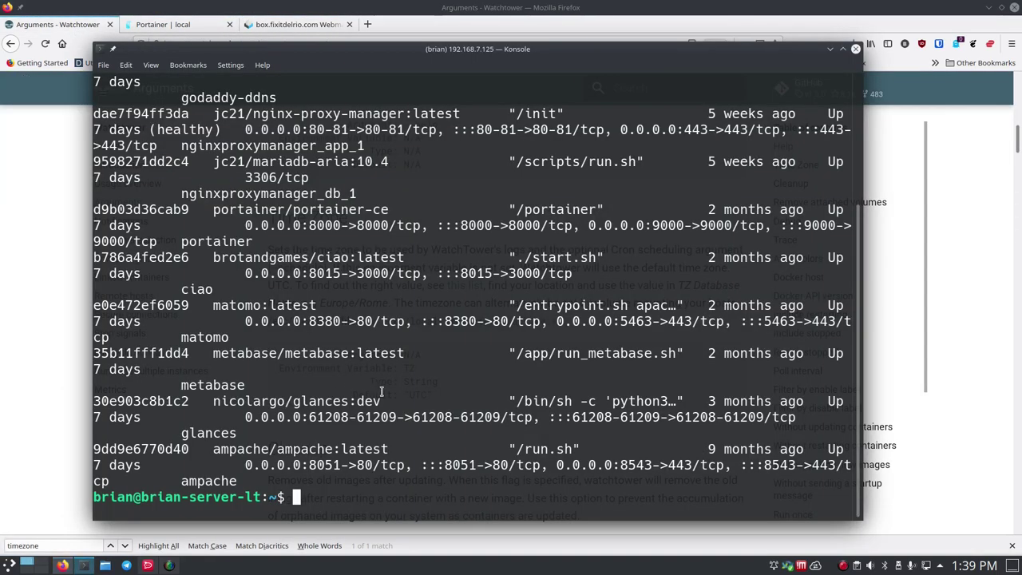
text(clear)
key(Return)
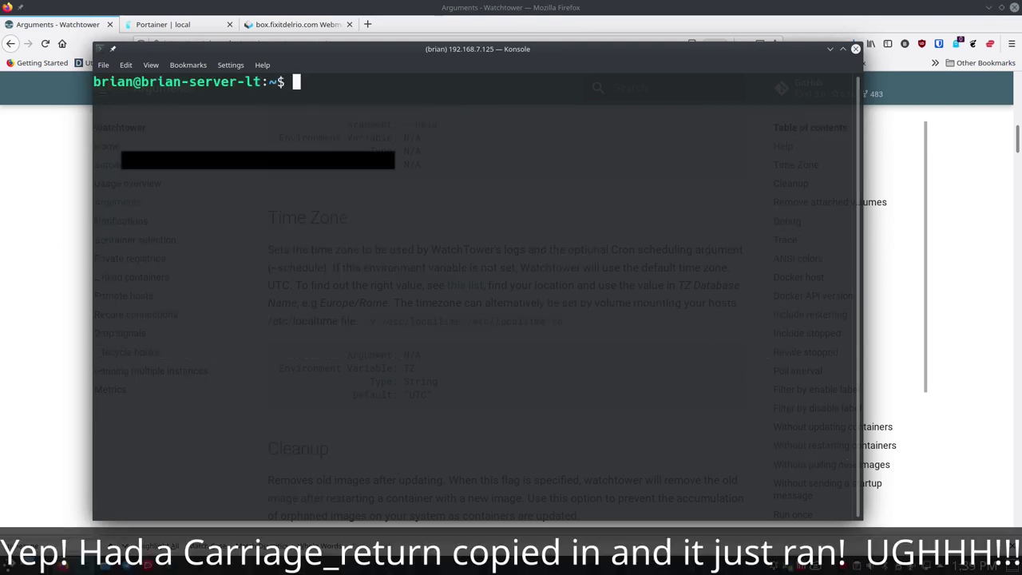
key(ctrl+shift+v)
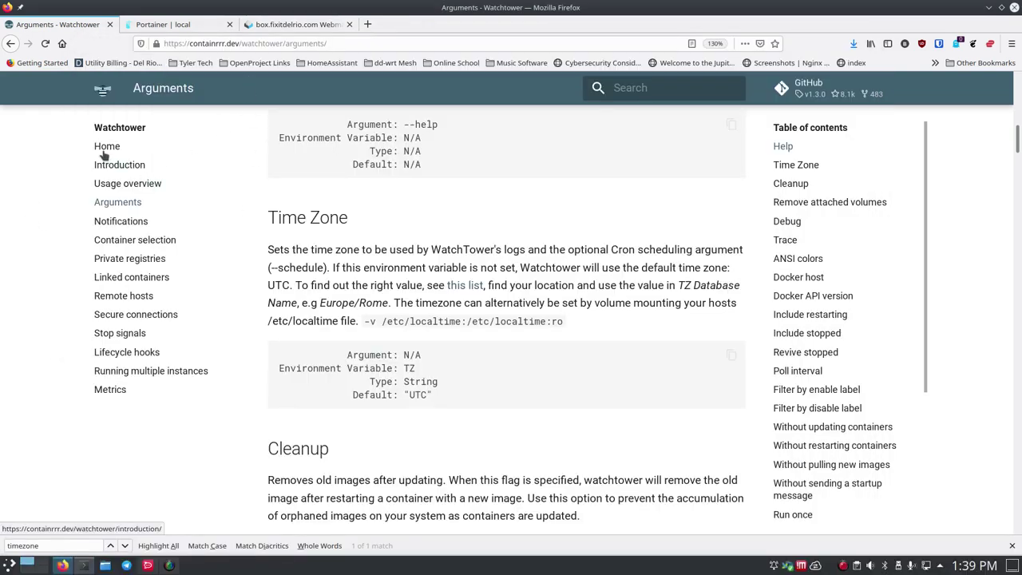
- Copy the Full Exclude label com.centurylinklabs.watchtower.enable="false" from the Watchtower Container selection docs
click(130, 226)
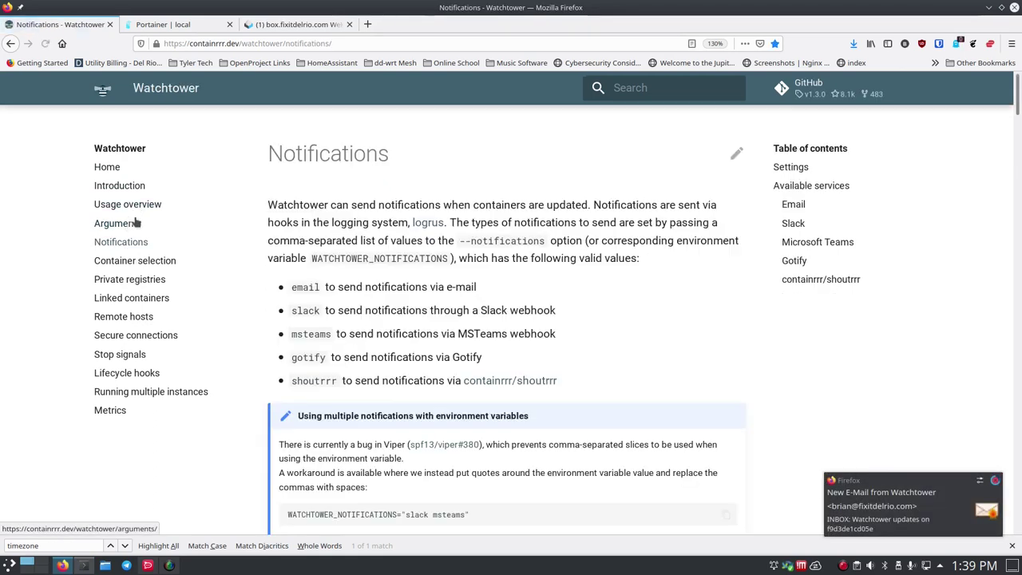
click(130, 227)
click(136, 260)
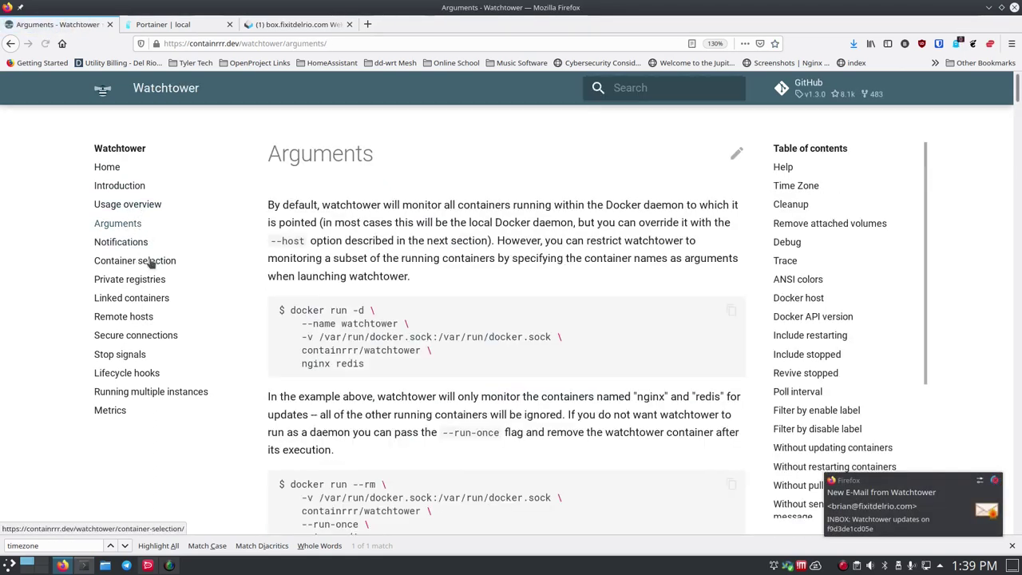
scroll(261, 266, down, 5)
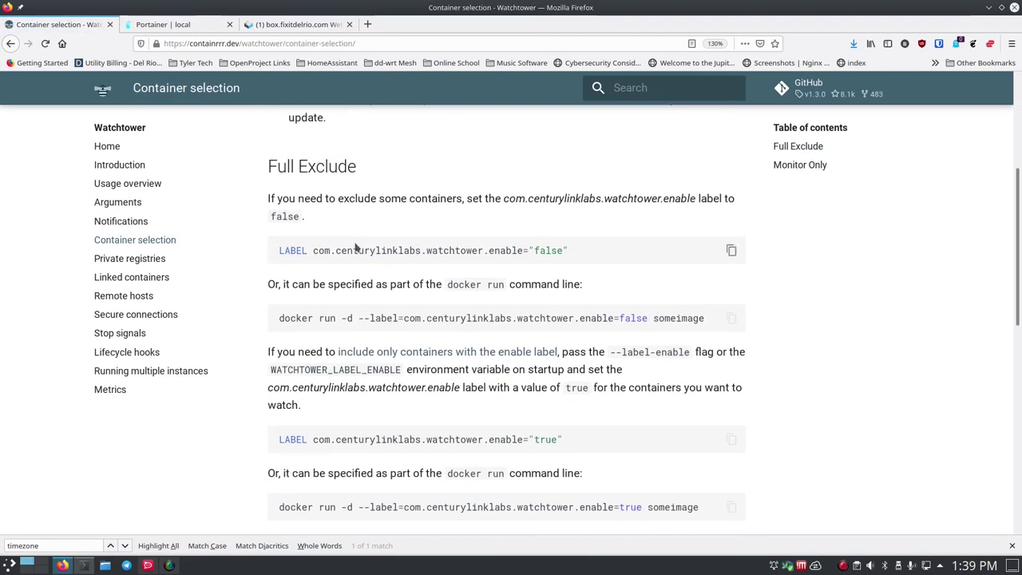
drag(313, 250, 572, 257)
key(ctrl+c)
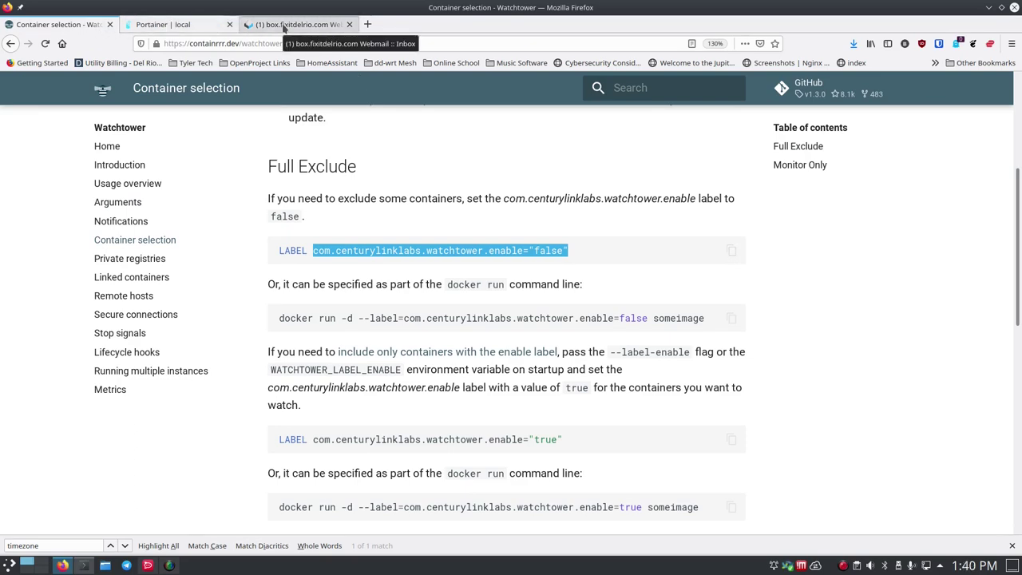
click(177, 25)
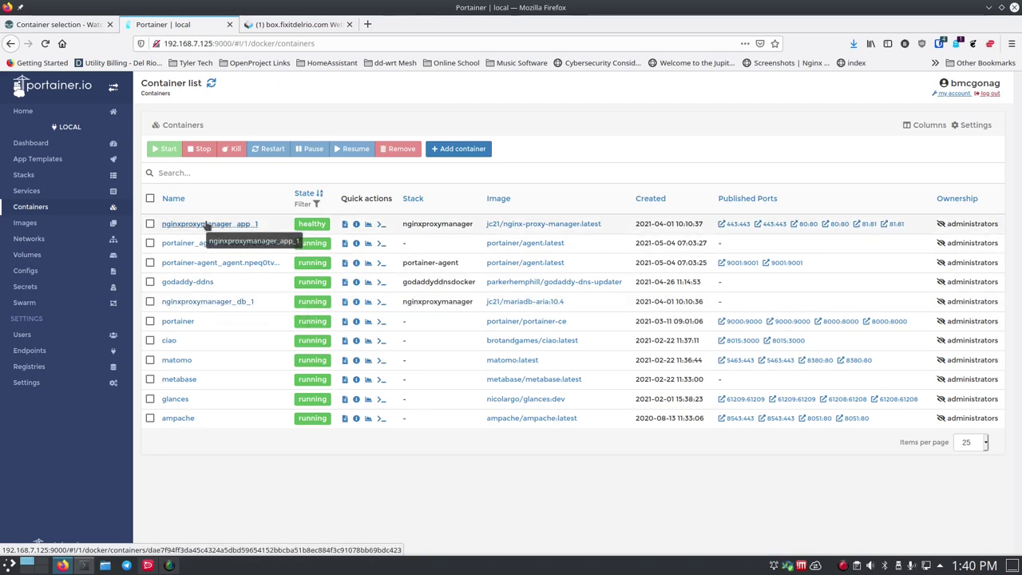
- Open an editable copy of nginxproxymanager_app_1 and add a new empty label row
click(206, 224)
click(530, 157)
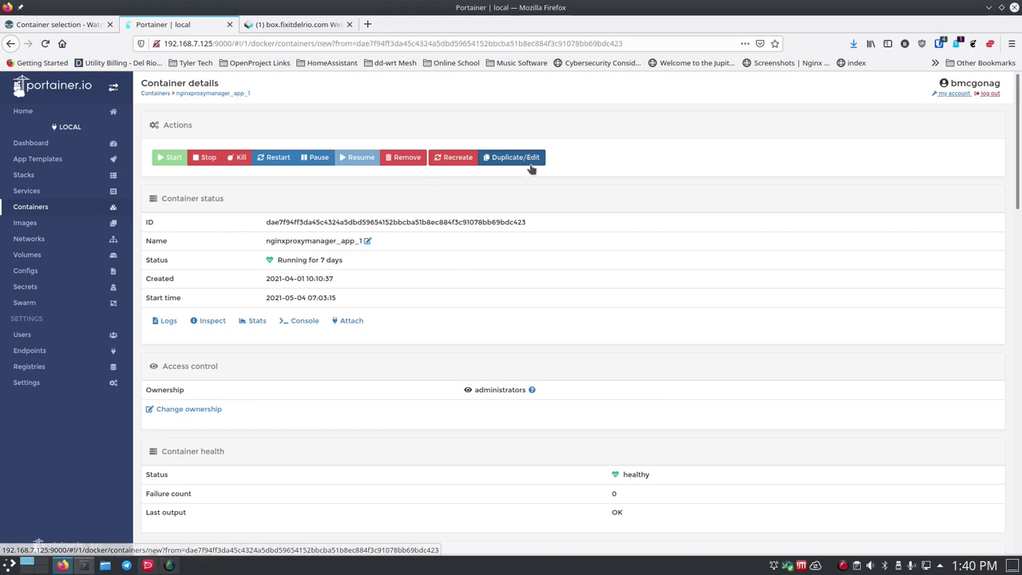
scroll(291, 387, down, 3)
scroll(292, 387, down, 2)
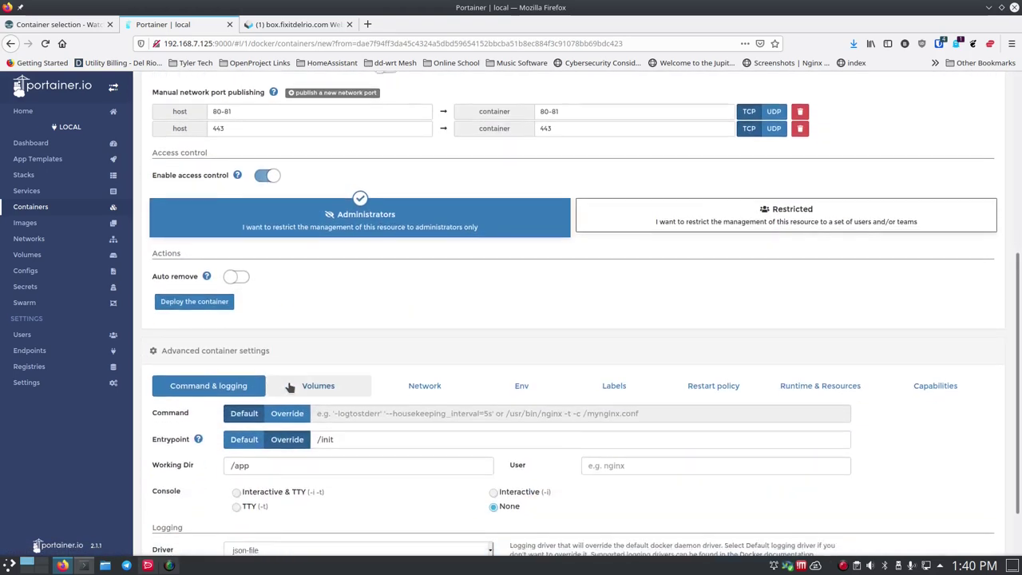
click(613, 319)
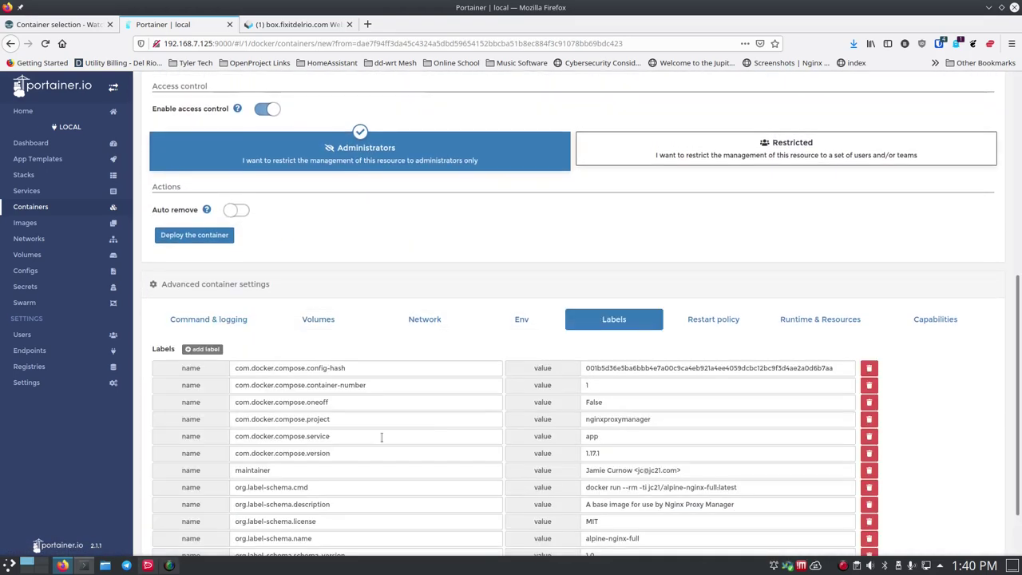
scroll(296, 468, down, 2)
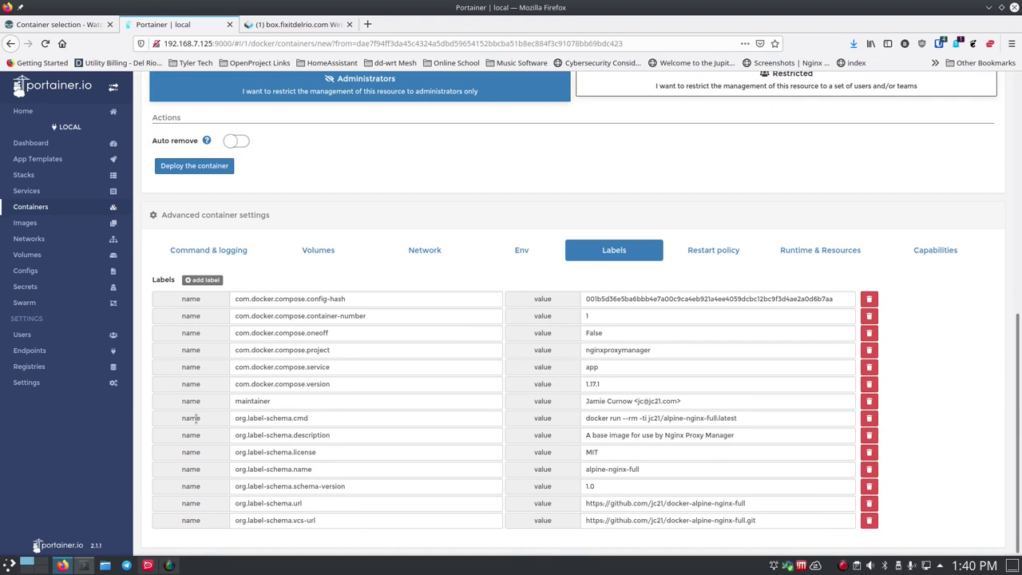
click(201, 280)
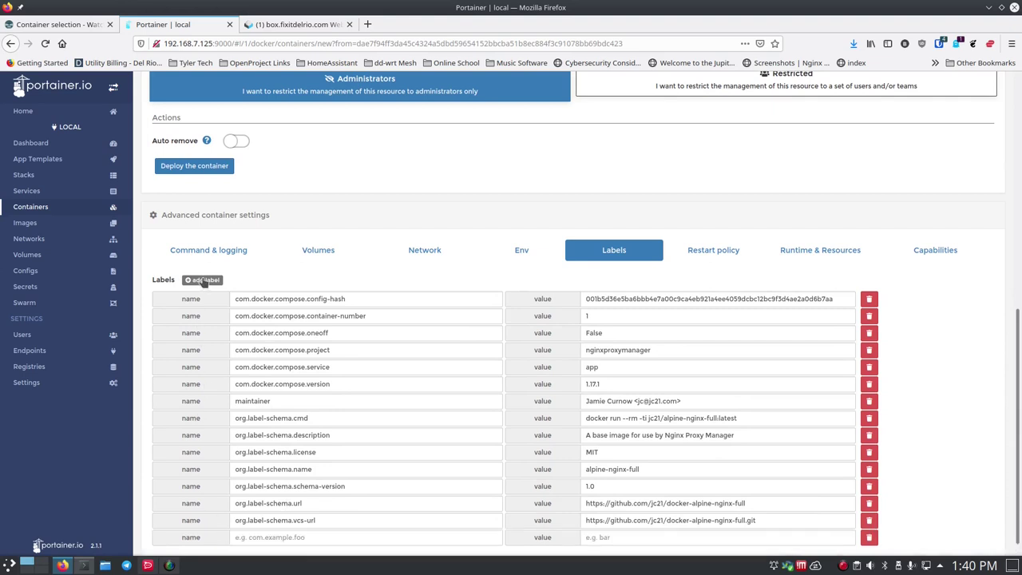
- Set label com.centurylinklabs.watchtower.enable to false and redeploy, replacing the existing container
click(330, 537)
key(ctrl+v)
drag(389, 536, 369, 537)
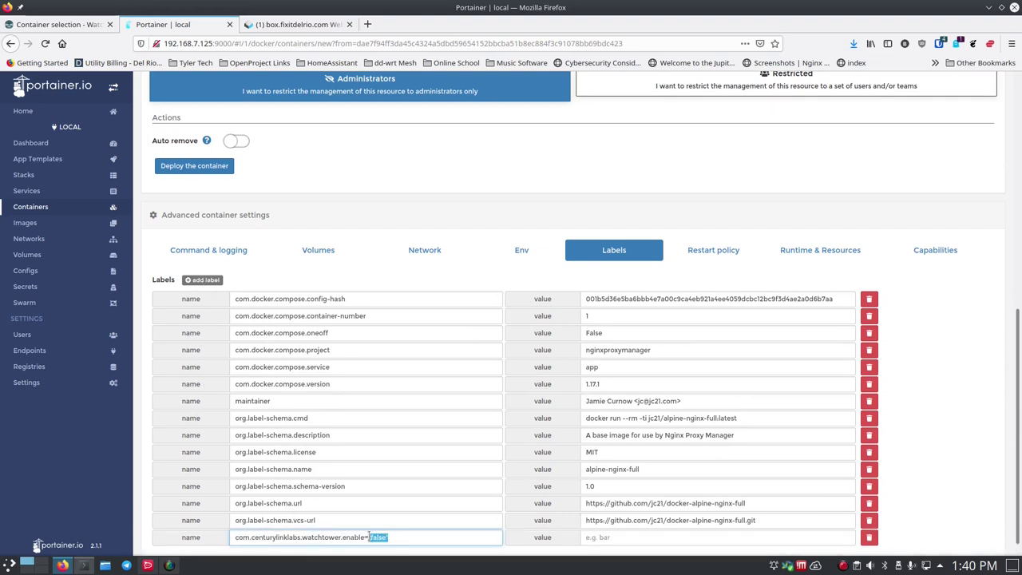
key(BackSpace)
click(622, 536)
text(false)
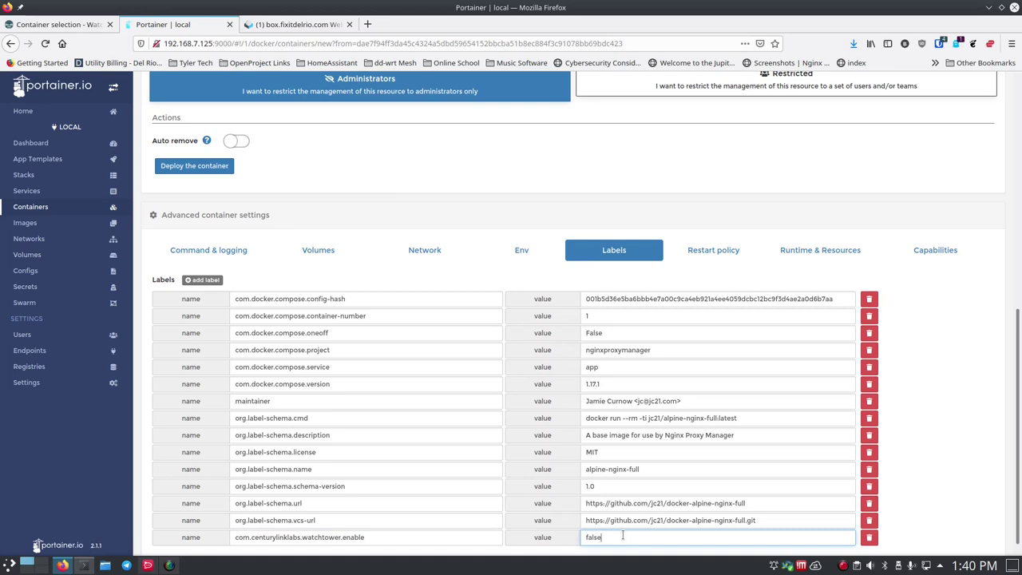
scroll(392, 301, up, 3)
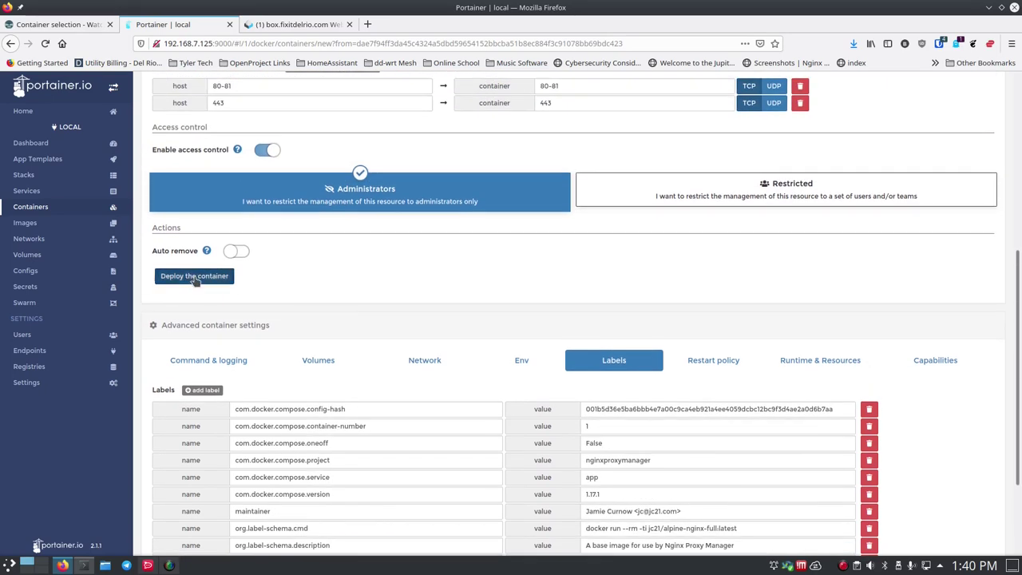
click(196, 277)
click(634, 403)
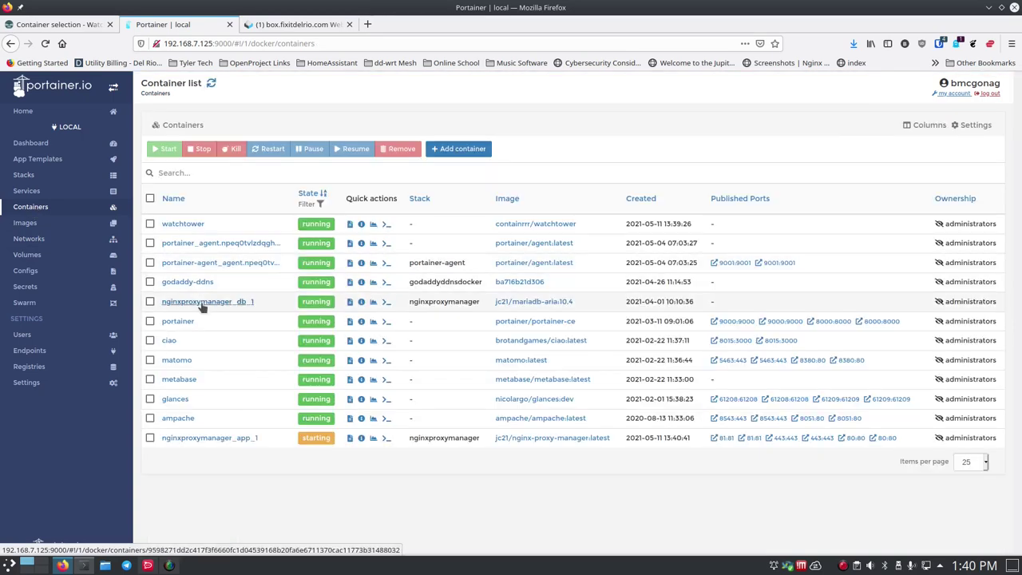
- Open an editable copy of nginxproxymanager_db_1 and add a new empty label row
click(205, 302)
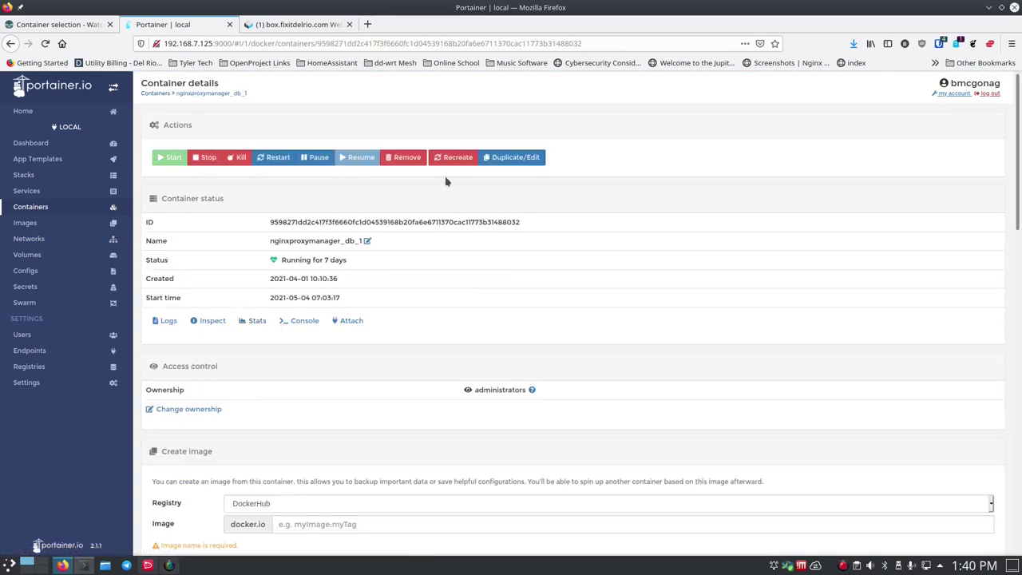
click(527, 160)
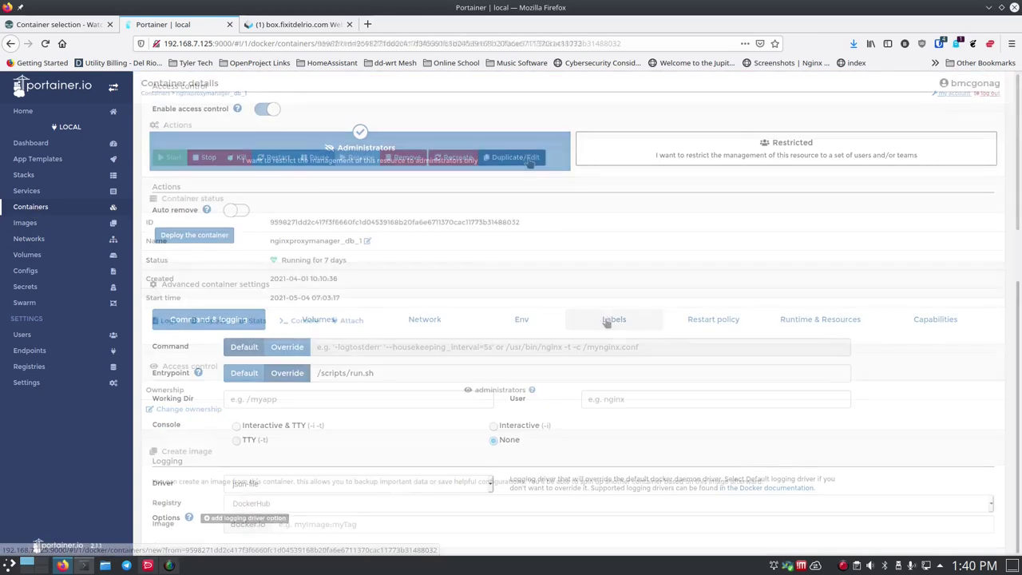
click(613, 319)
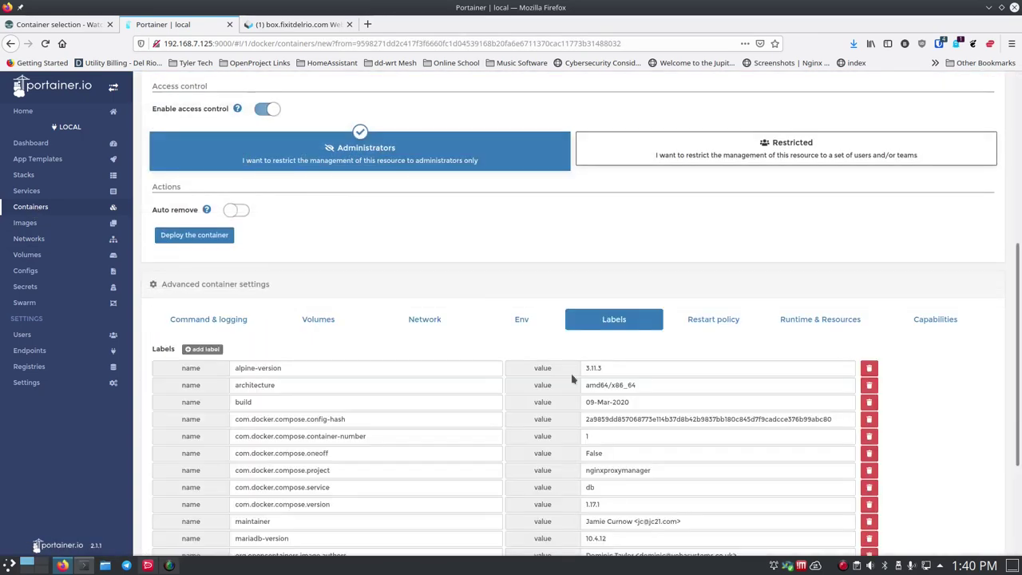
scroll(349, 435, down, 4)
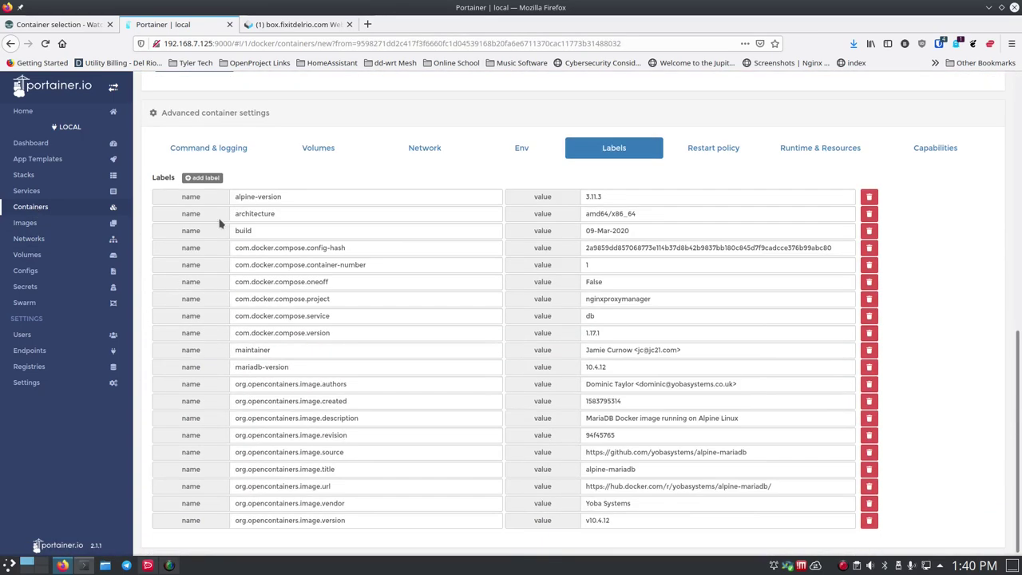
click(204, 177)
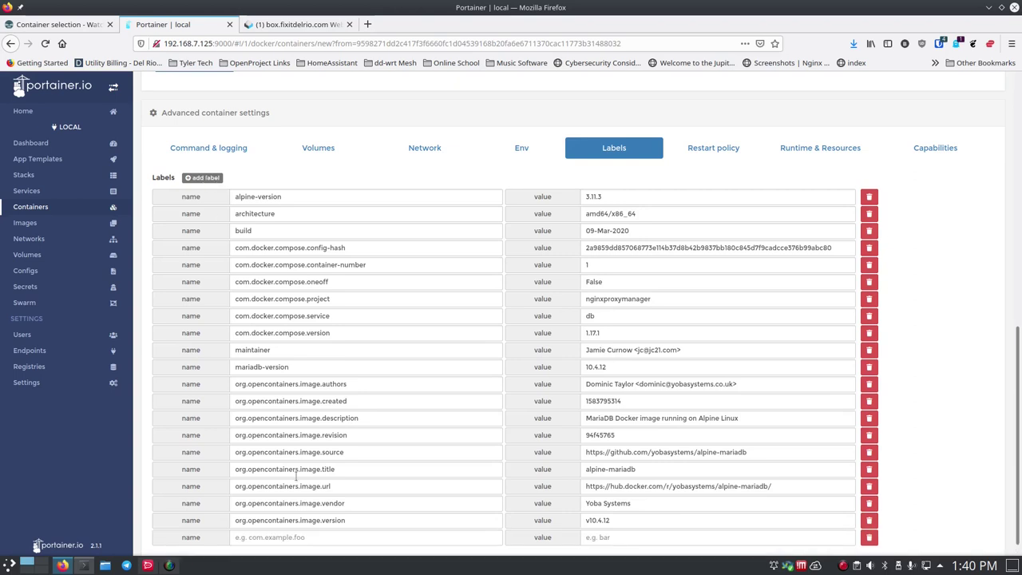
scroll(304, 519, down, 1)
- Name the label com.centurylinklabs.watchtower.enable and redeploy, replacing the existing database container
click(316, 519)
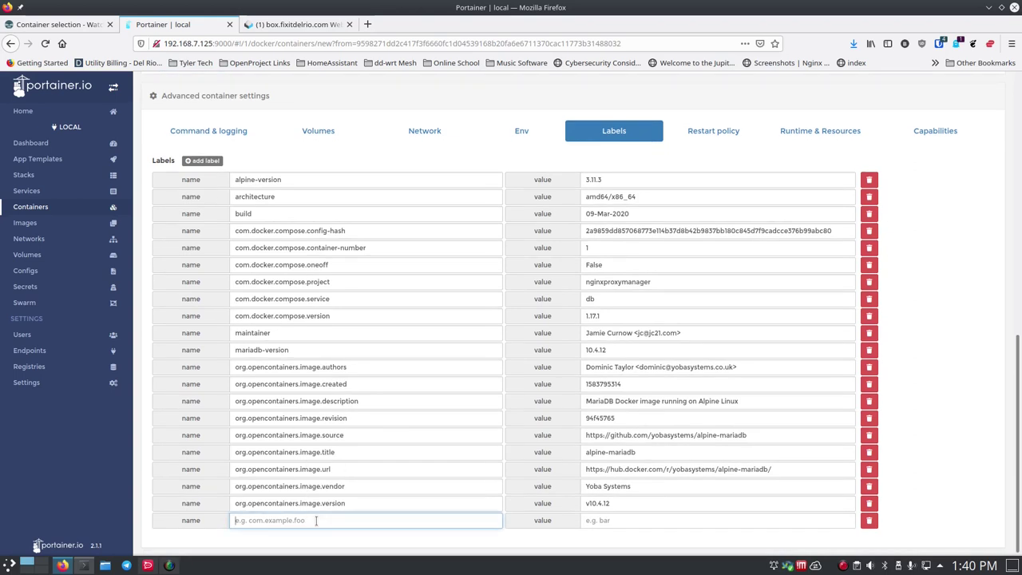
key(ctrl+v)
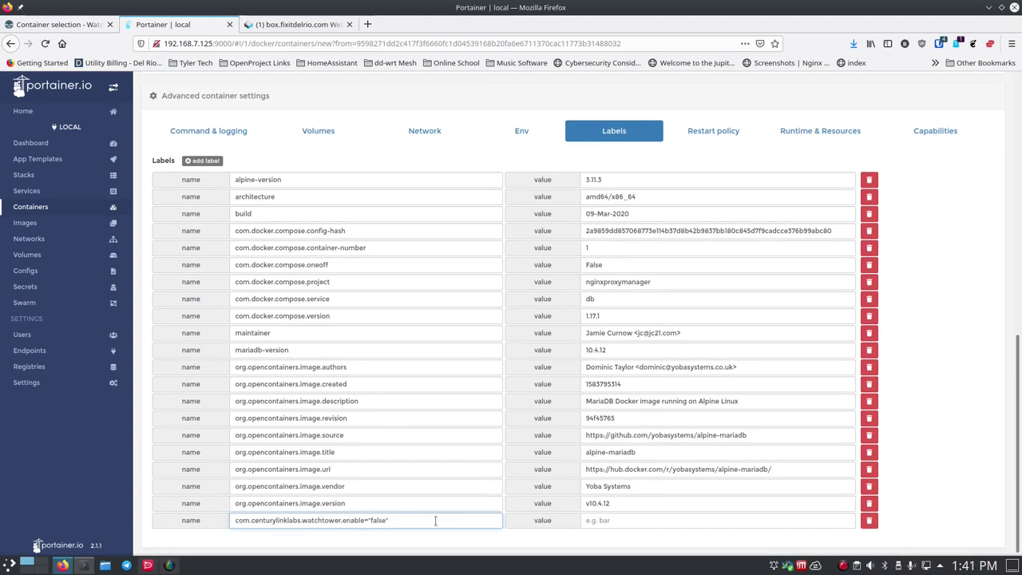
key(BackSpace)
key(BackSpace)
key(BackSpace)
key(BackSpace)
key(BackSpace)
key(BackSpace)
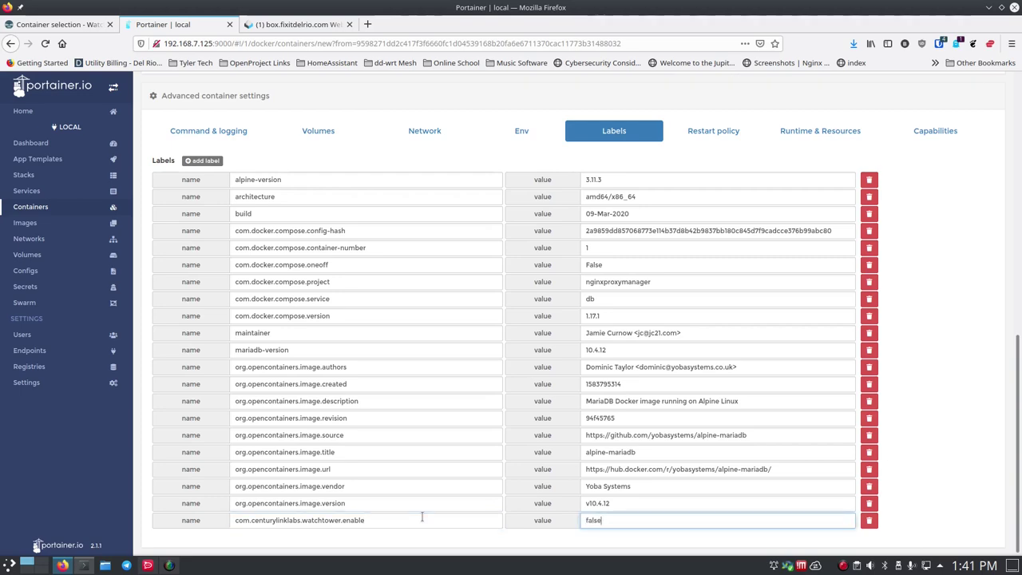
scroll(479, 246, up, 7)
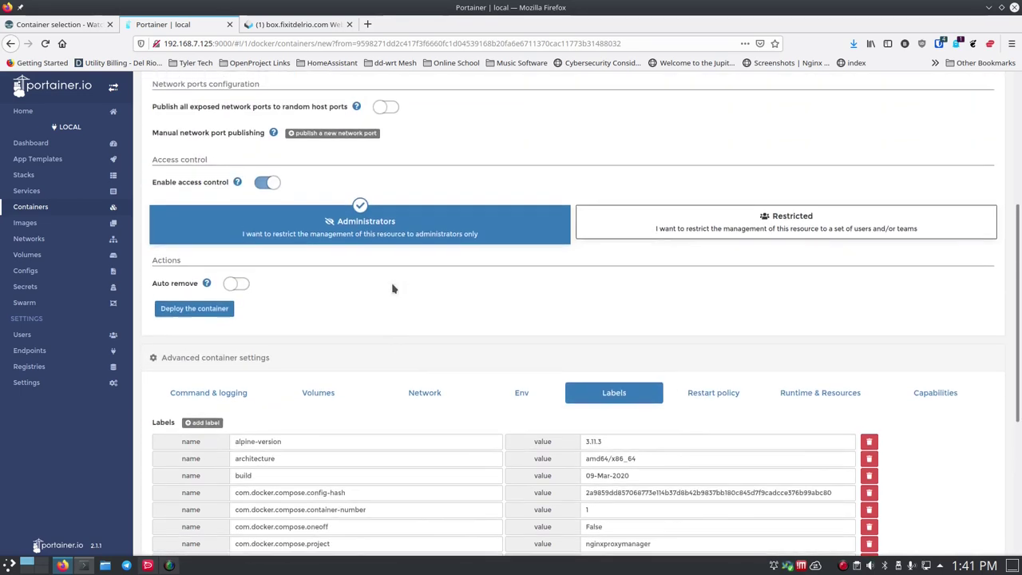
click(195, 340)
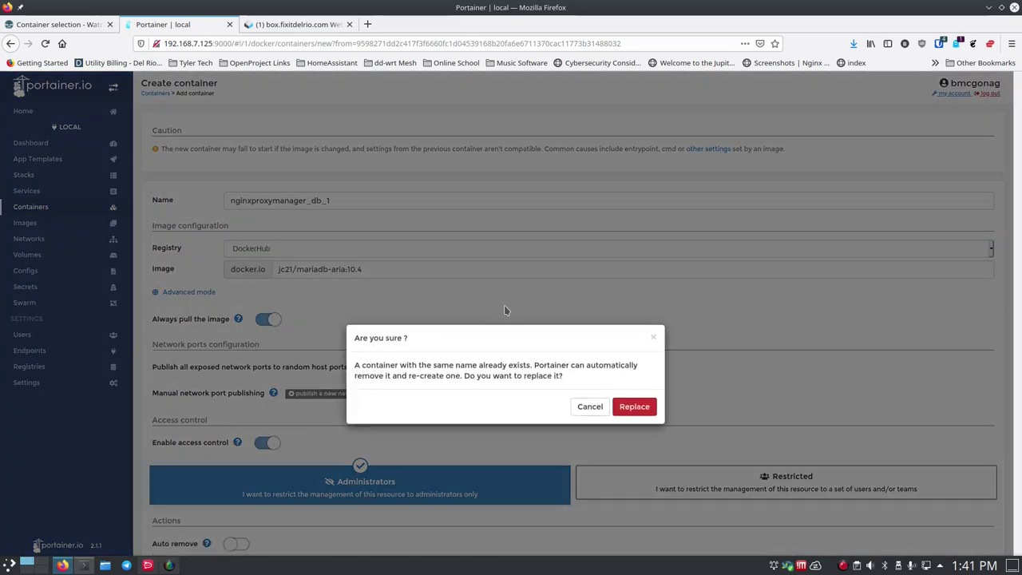
click(633, 405)
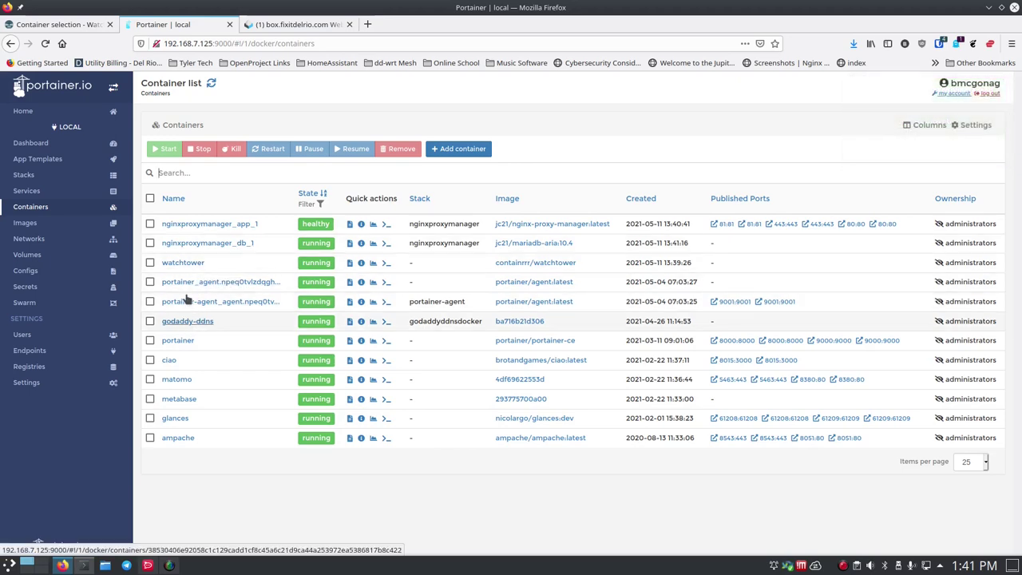
- Read the watchtower container's logs showing new images pulled and containers recreated
click(184, 262)
click(164, 338)
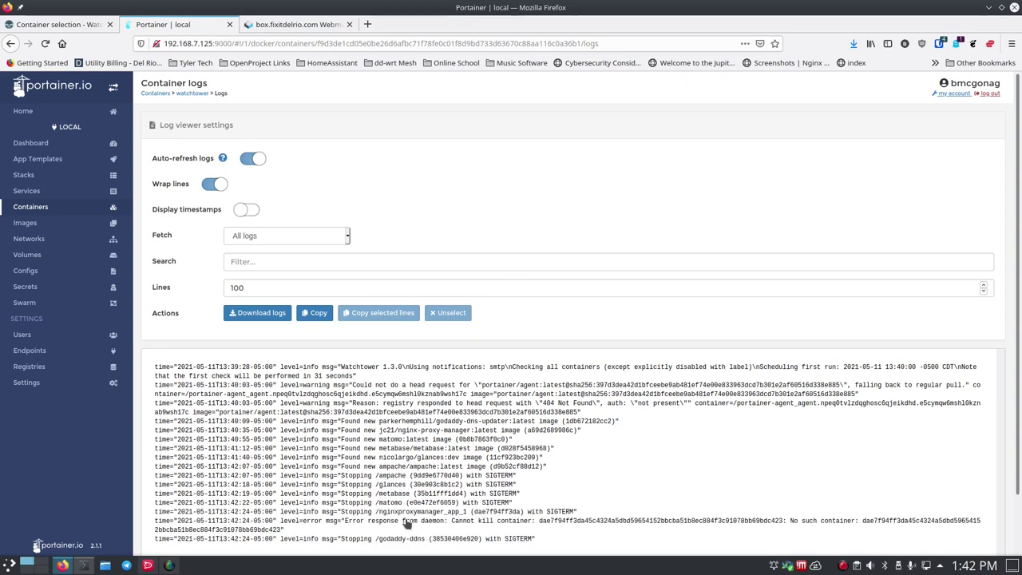
scroll(399, 533, down, 2)
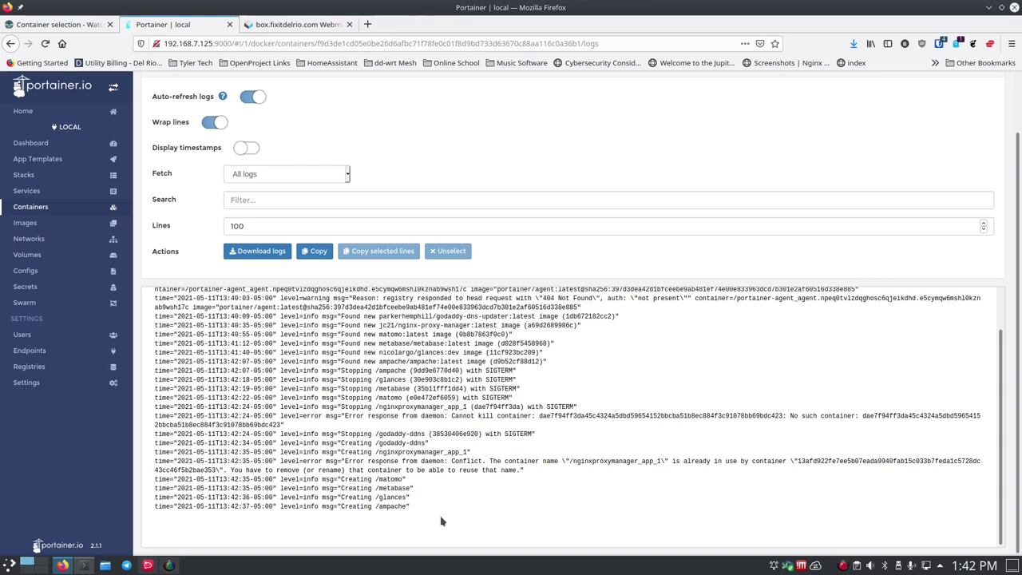
- Refresh Portainer's container list to see ampache, glances, metabase, matomo and godaddy-ddns recreated at 13:42
click(56, 24)
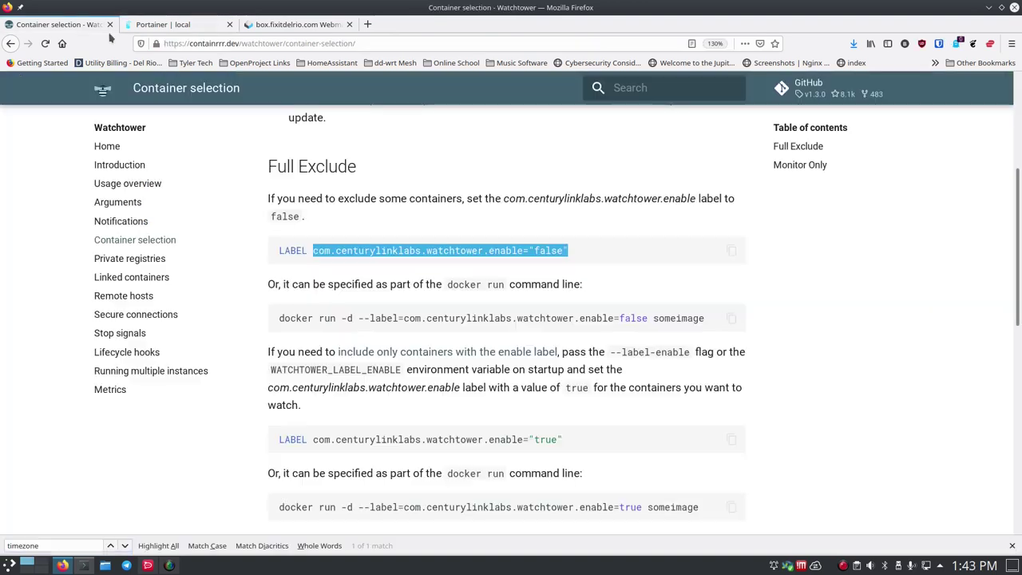
click(166, 26)
click(57, 210)
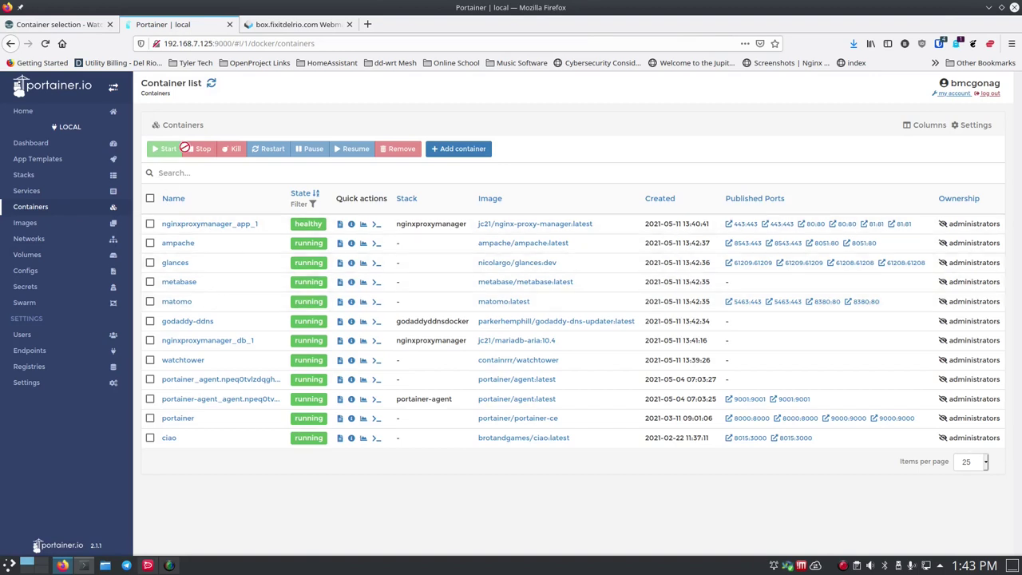
click(212, 84)
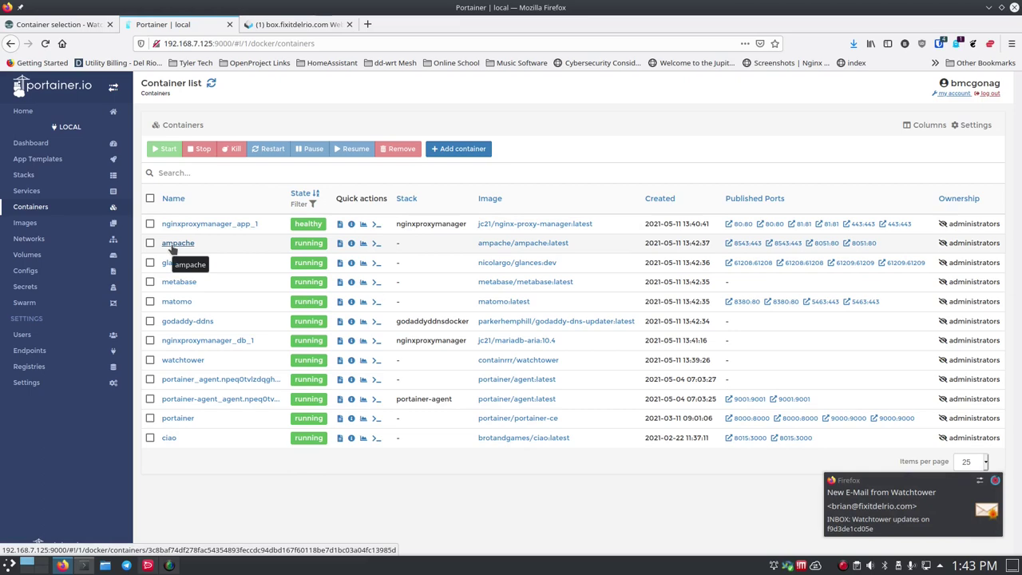
- Read the newest Watchtower updates email in Roundcube listing the stopped and recreated containers
click(894, 531)
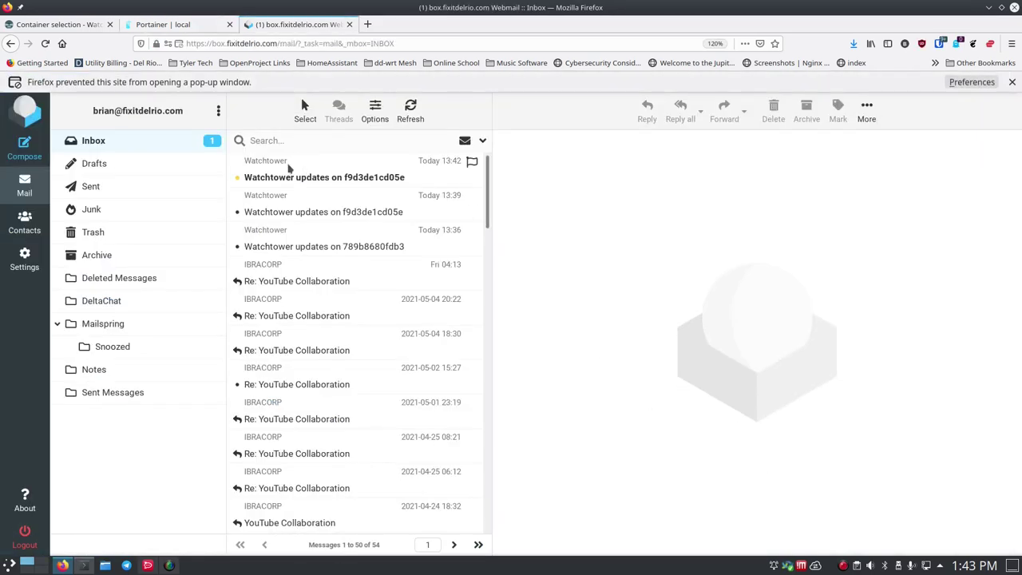
click(279, 179)
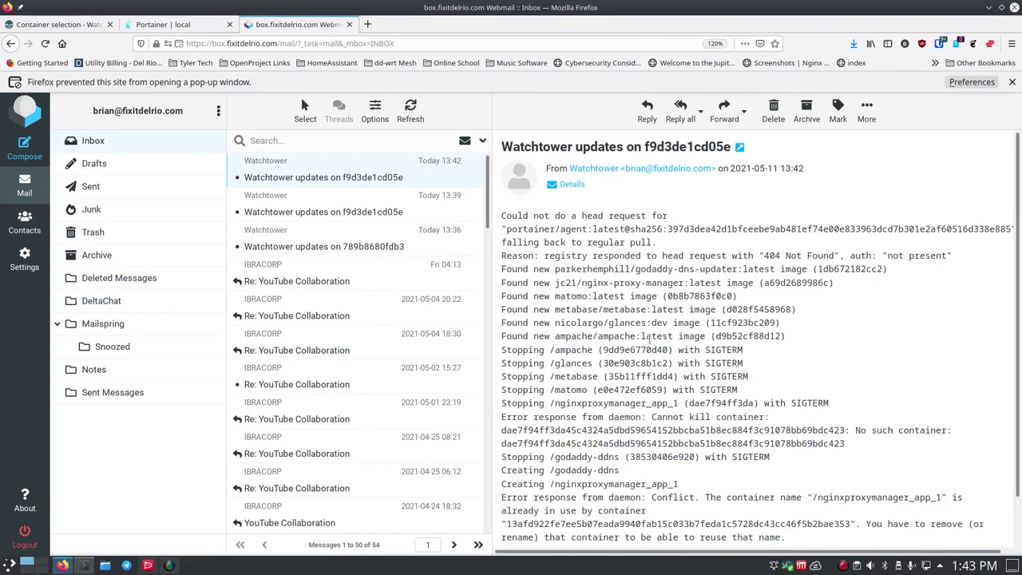
scroll(683, 329, down, 1)
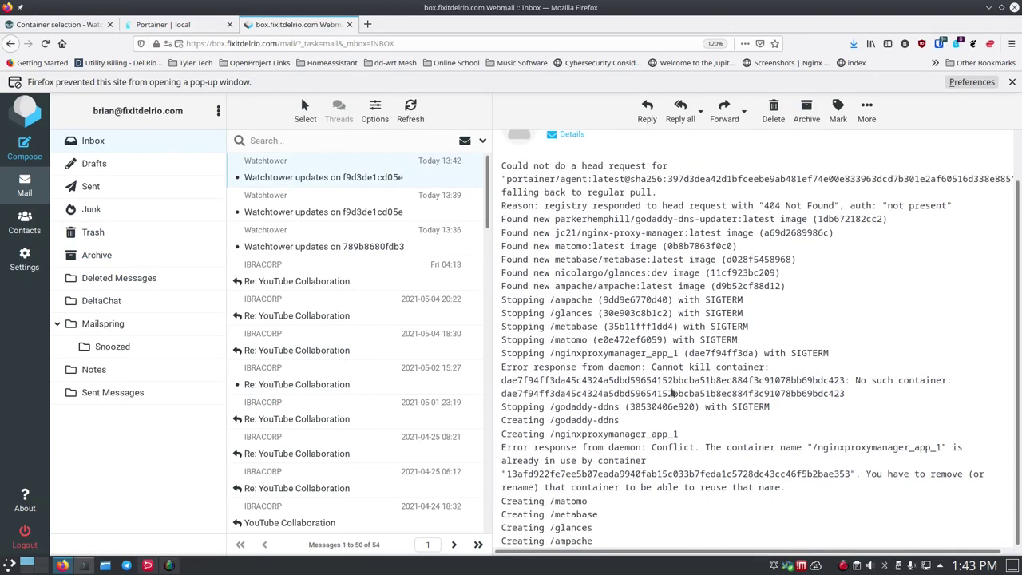
scroll(671, 392, up, 1)
scroll(659, 383, down, 1)
click(73, 24)
click(163, 24)
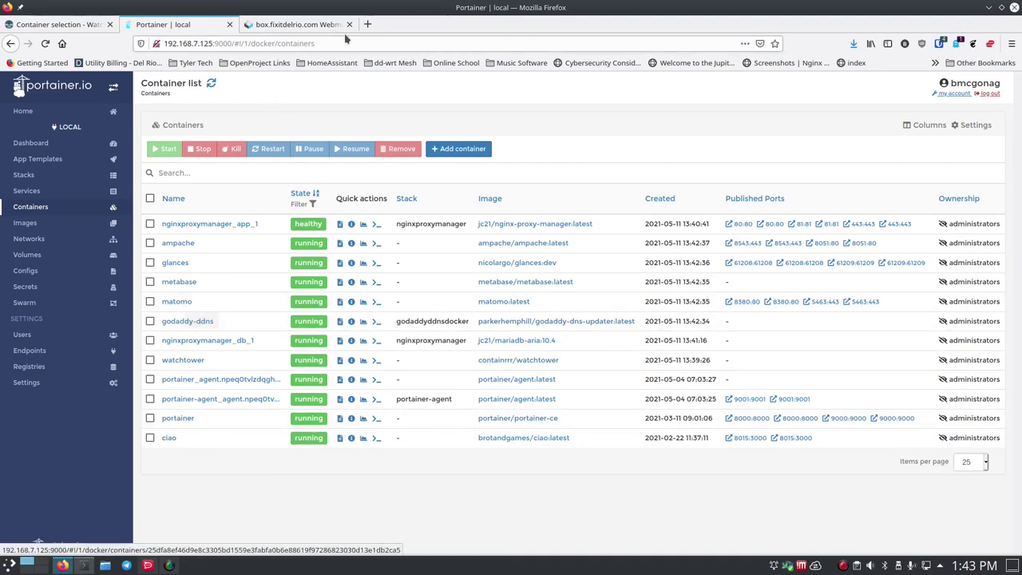
- Load the Matomo site at analytics.routemehome.org in a new tab
click(367, 24)
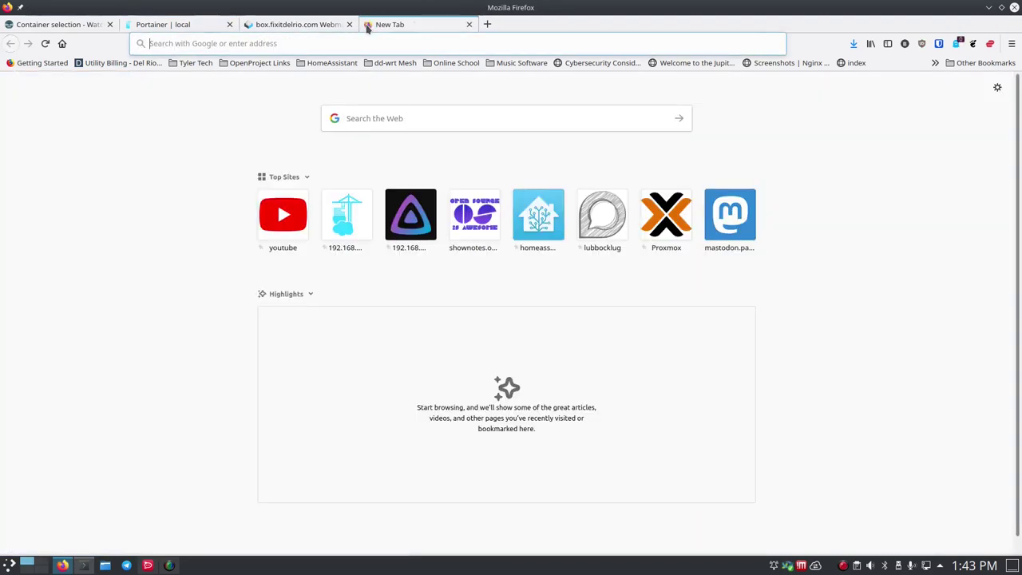
text(analy)
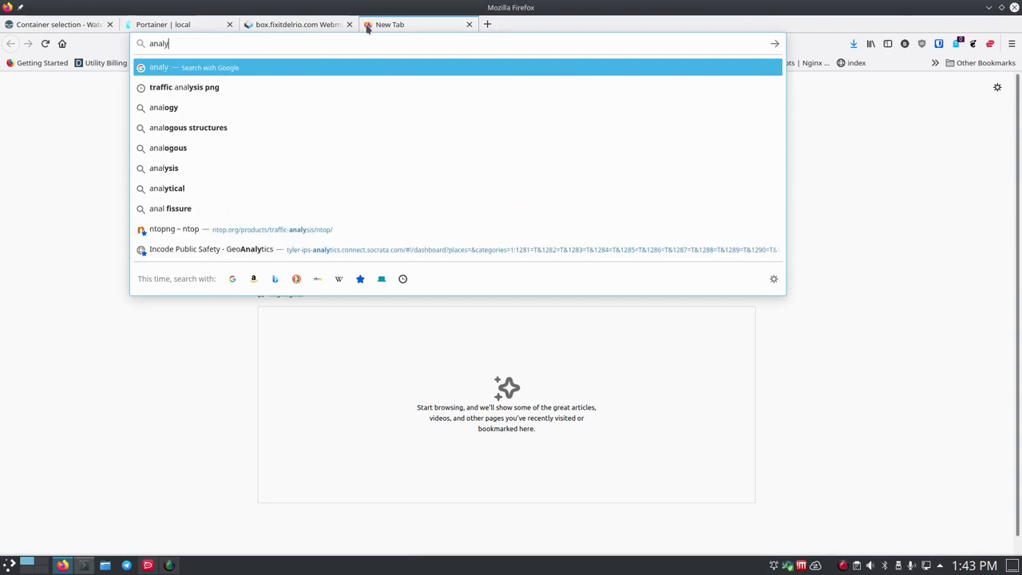
text(tics.r)
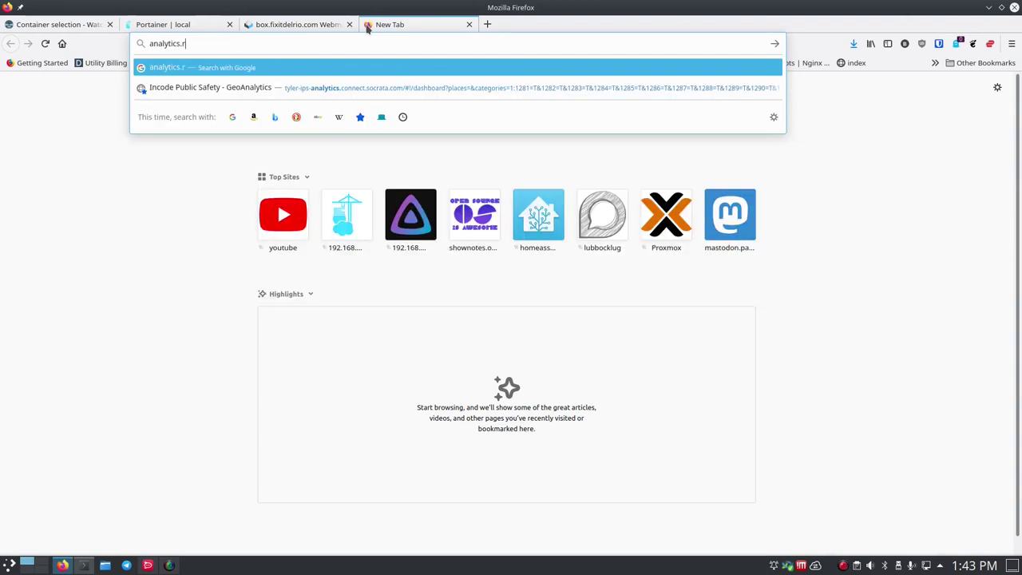
text(outemehome.org)
key(Return)
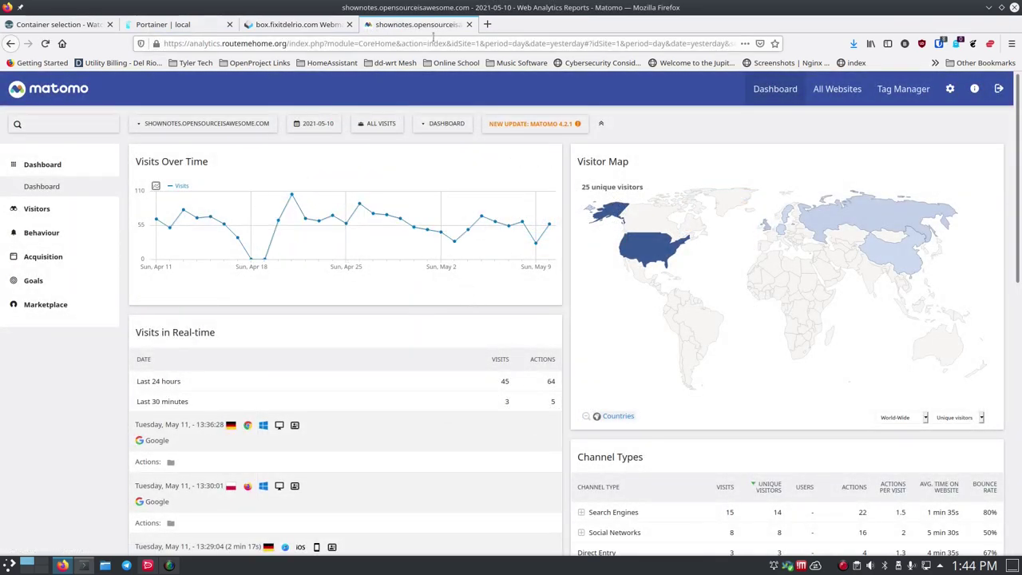
- Sign in to Ampache with a saved login and check its home page
click(285, 24)
click(415, 25)
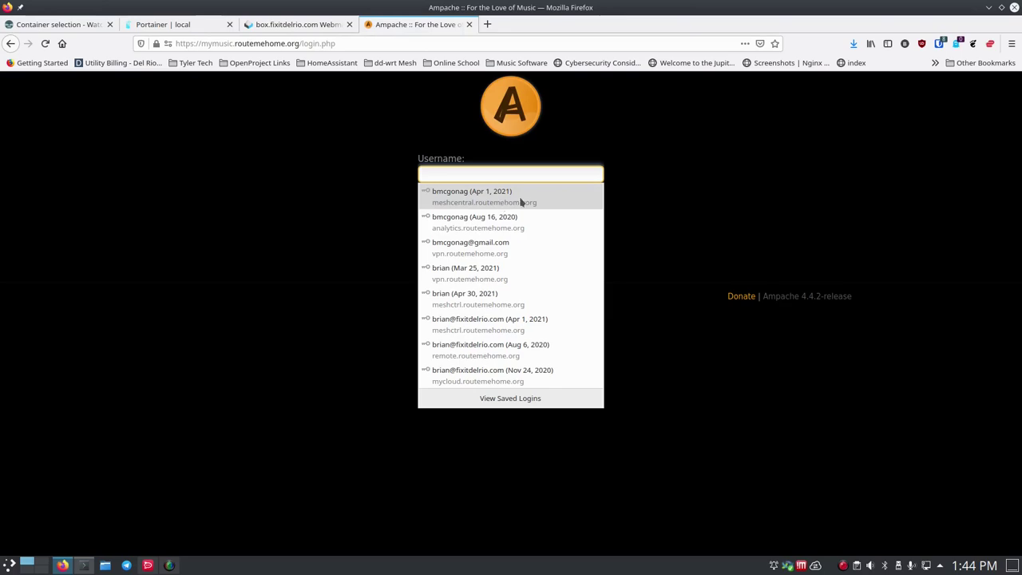
click(531, 200)
click(564, 242)
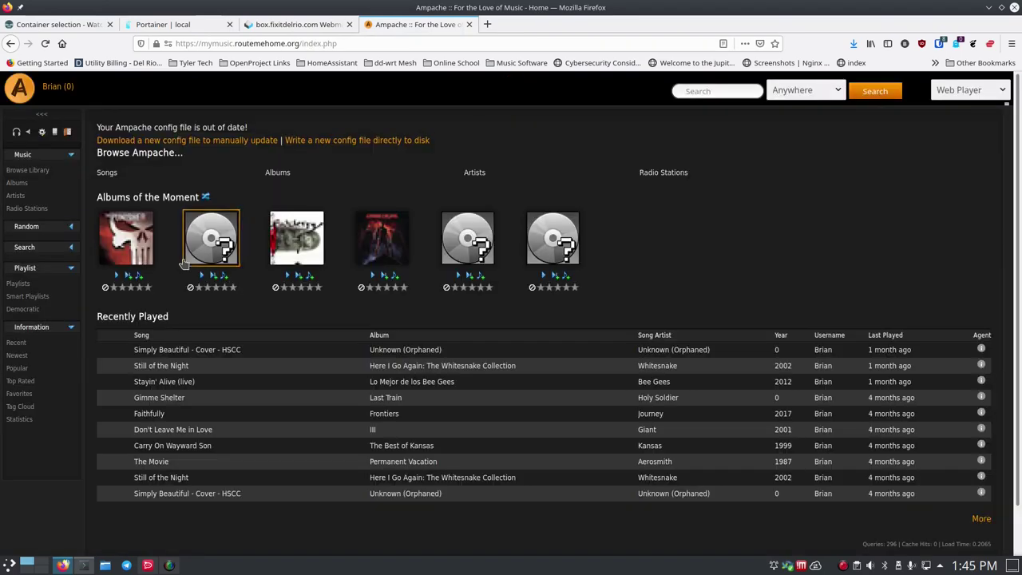
scroll(176, 347, down, 1)
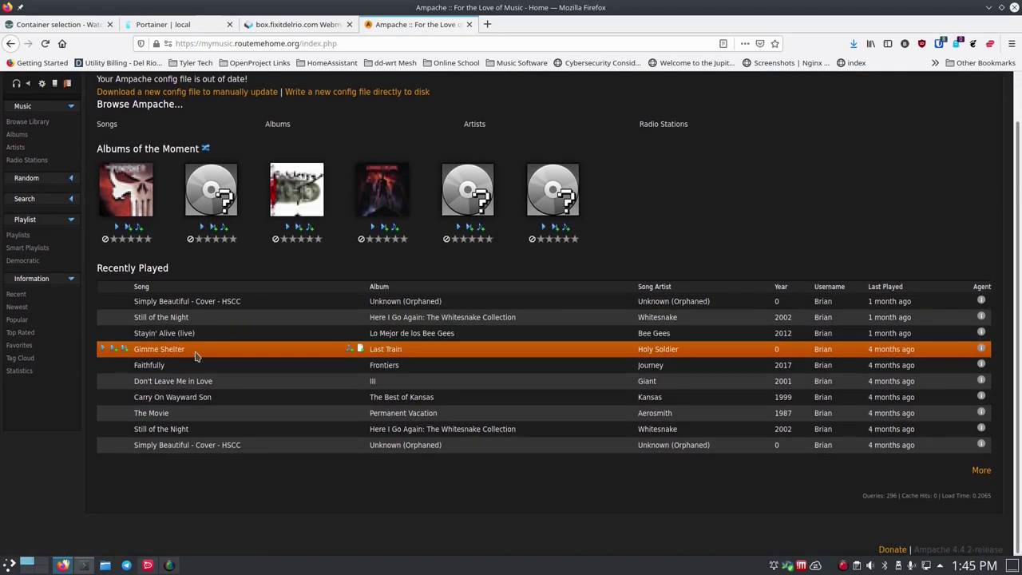
scroll(196, 356, up, 1)
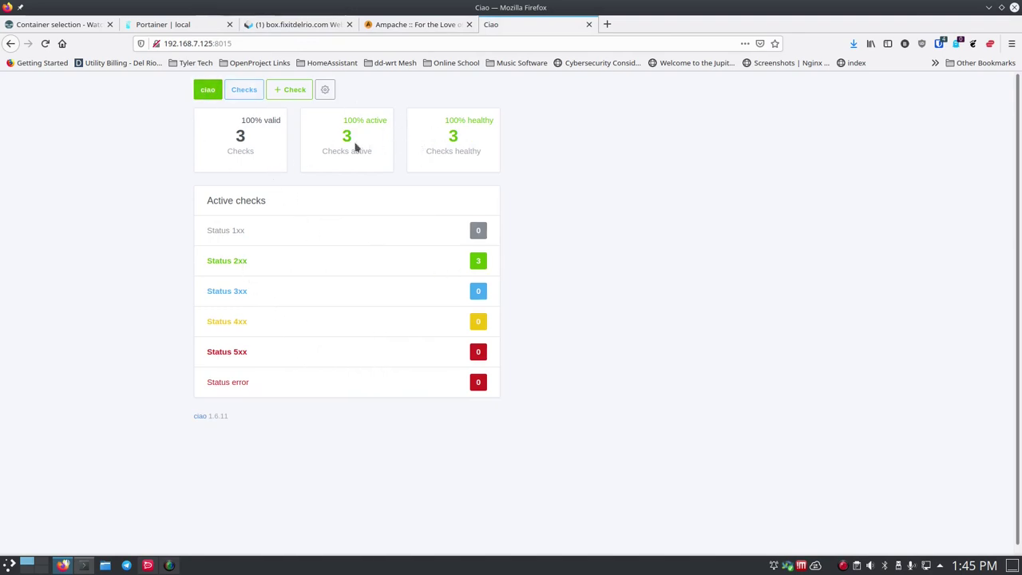
- Close the Ciao page and go to the Metabase site at 192.168.7.125:3000
click(588, 26)
click(337, 43)
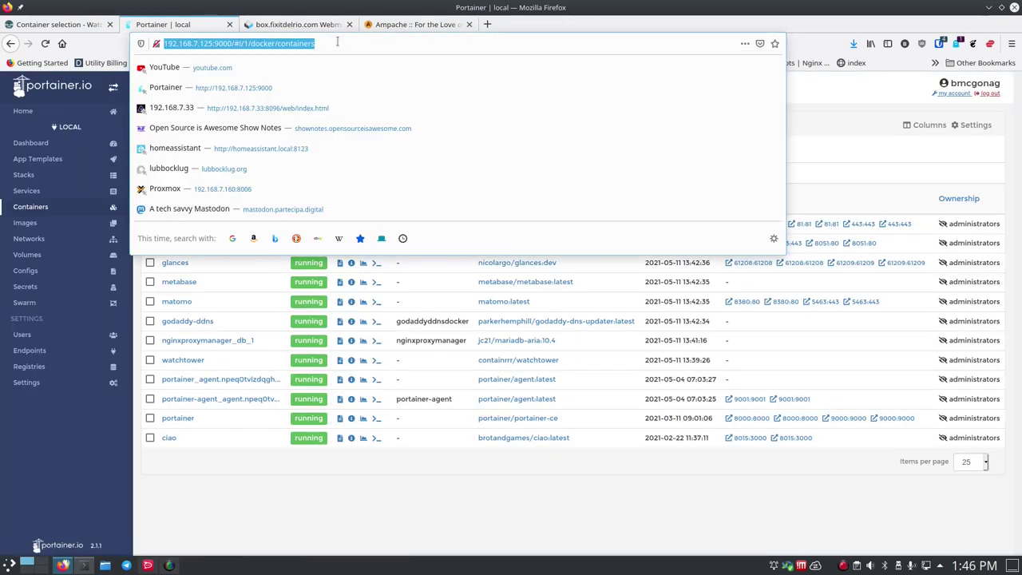
click(421, 26)
click(422, 43)
text(192.168.7.125:3000)
key(Return)
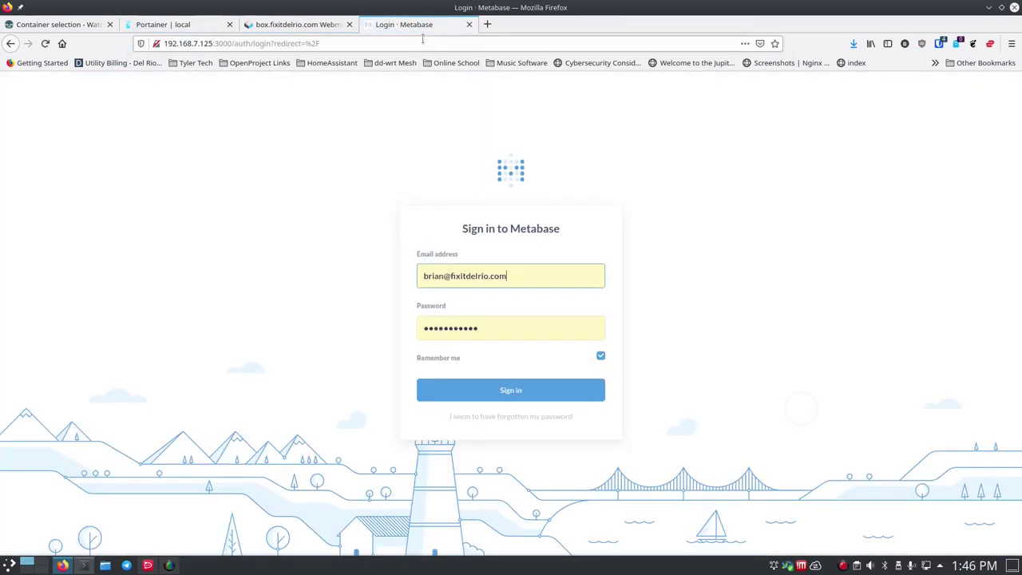
- Sign in to Metabase and check the Ebay Sales Info dashboard loads
click(518, 390)
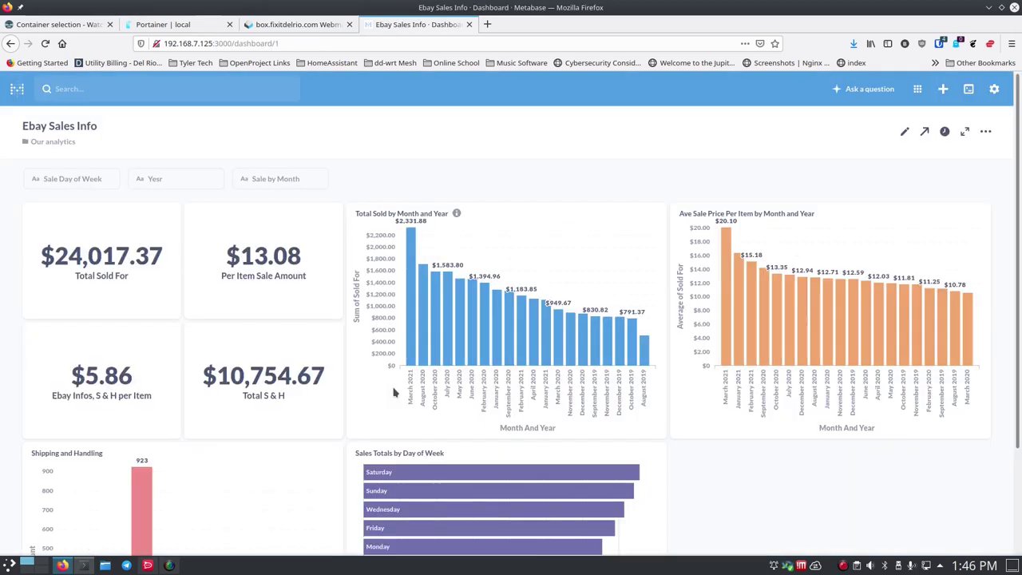
scroll(255, 455, down, 3)
scroll(255, 455, up, 3)
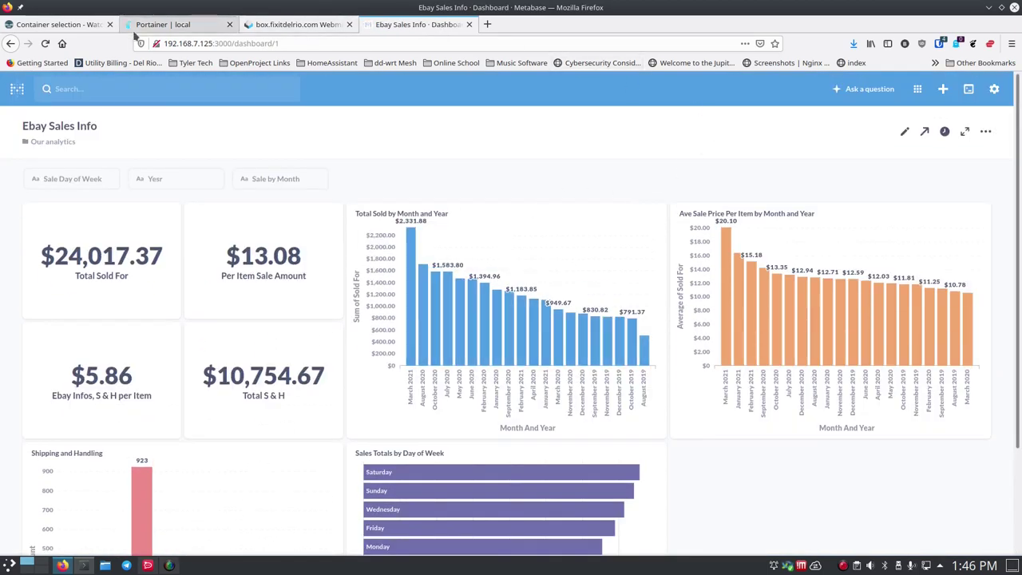
click(164, 26)
click(74, 25)
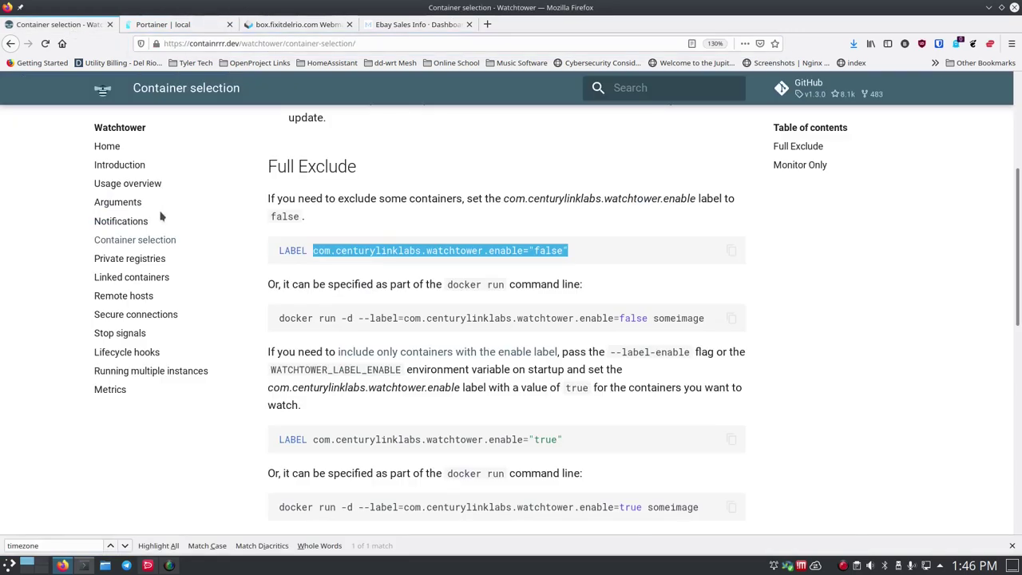